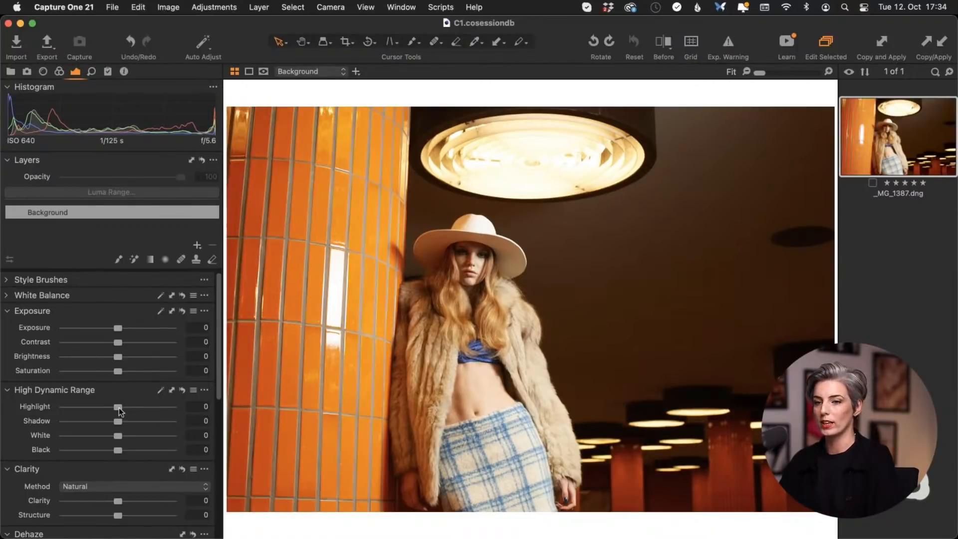
Lower the highlights to -81 while checking clipping with the exposure warning, and set the contrast to 4.
drag(119, 406, 105, 405)
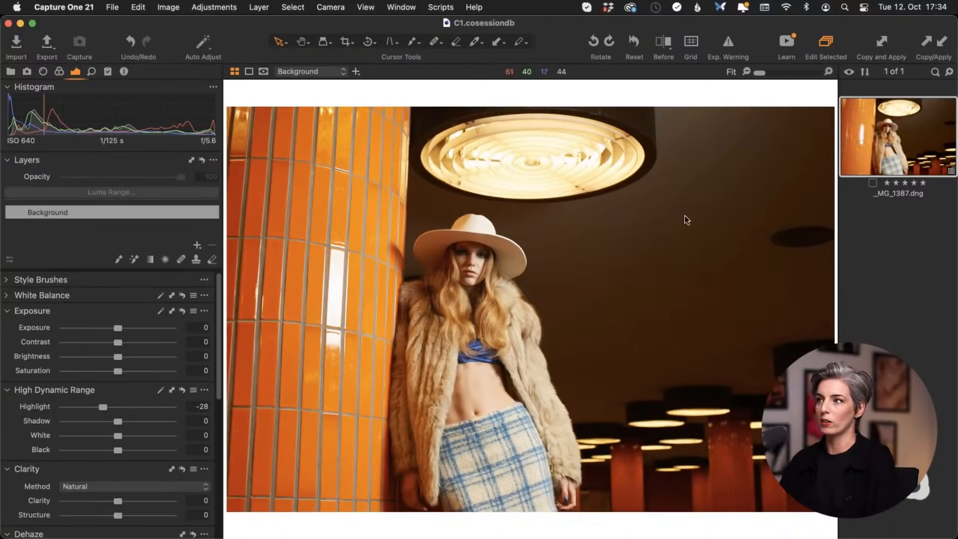
click(729, 42)
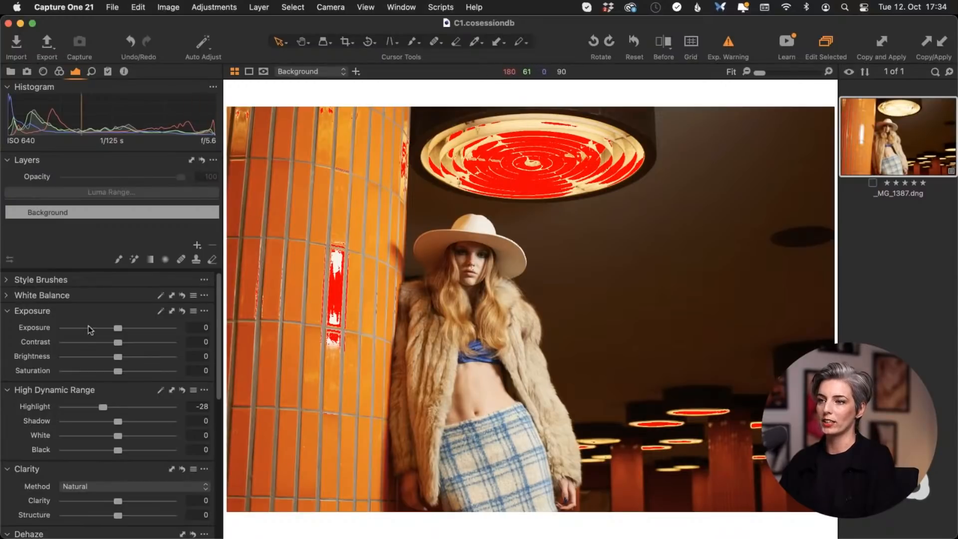
drag(103, 407, 73, 408)
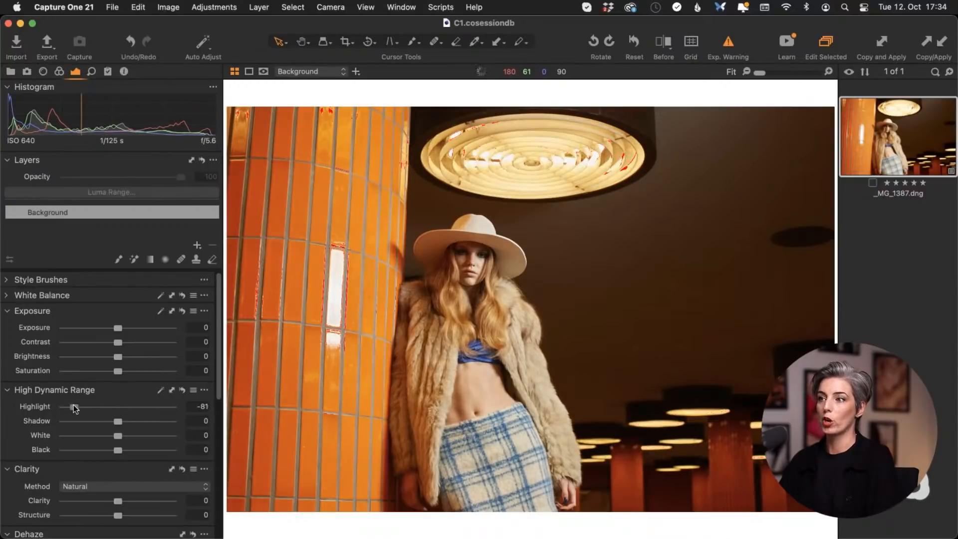
click(727, 43)
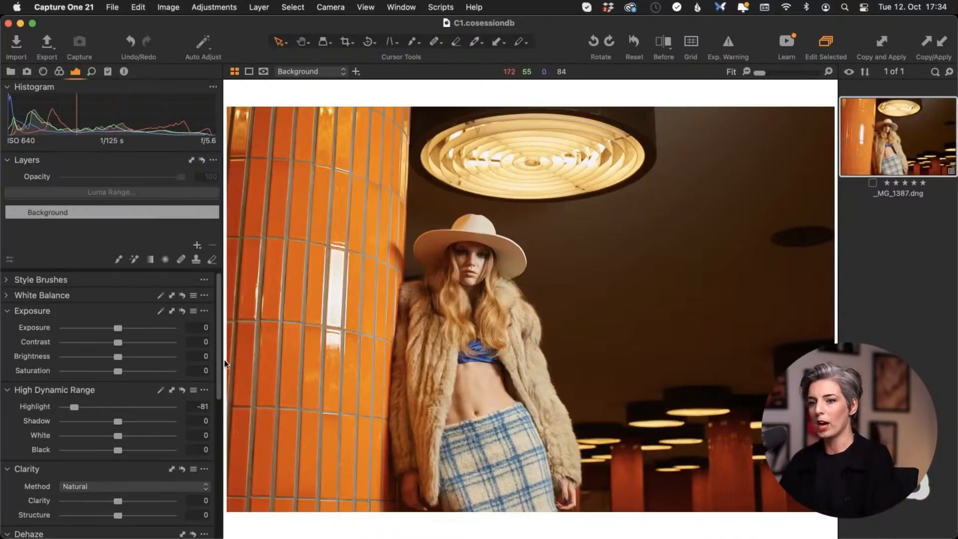
drag(119, 345, 125, 344)
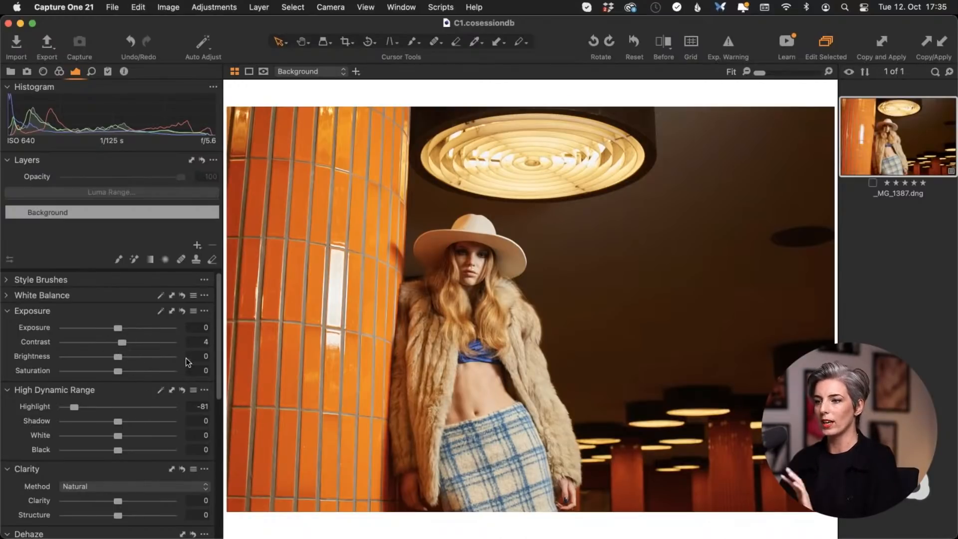
Look through the curve's RGB, Luma, Red, Green and Blue channels and return to the RGB curve.
drag(216, 303, 214, 432)
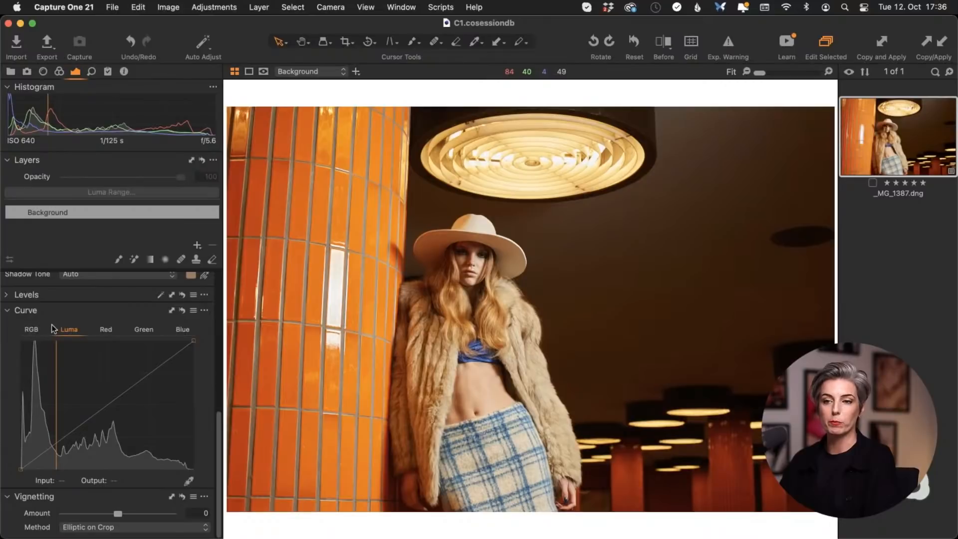
click(31, 330)
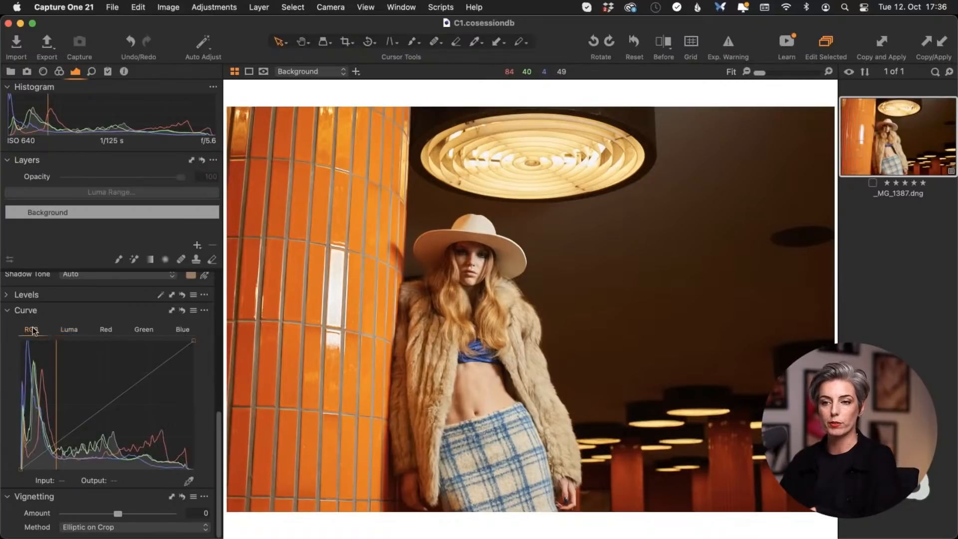
click(71, 329)
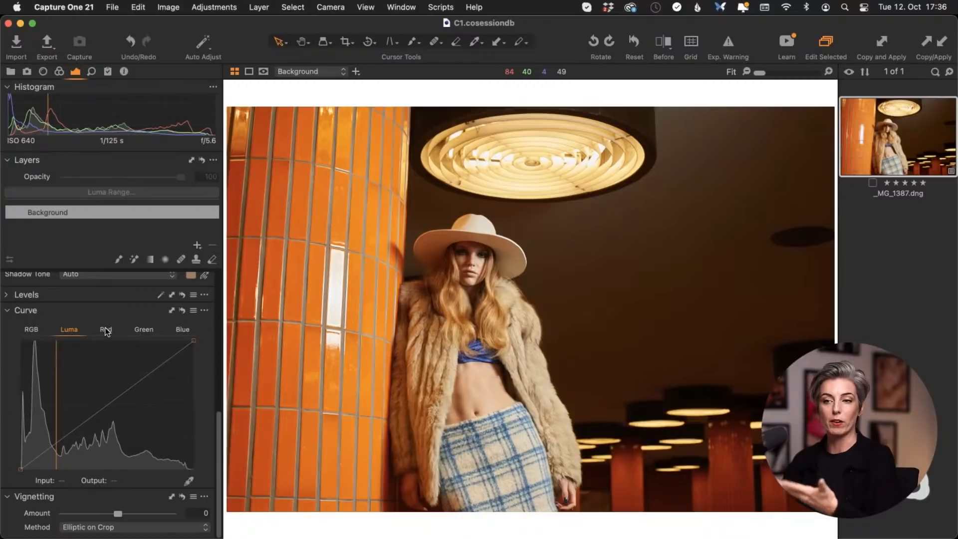
click(105, 331)
click(145, 331)
click(182, 329)
click(31, 331)
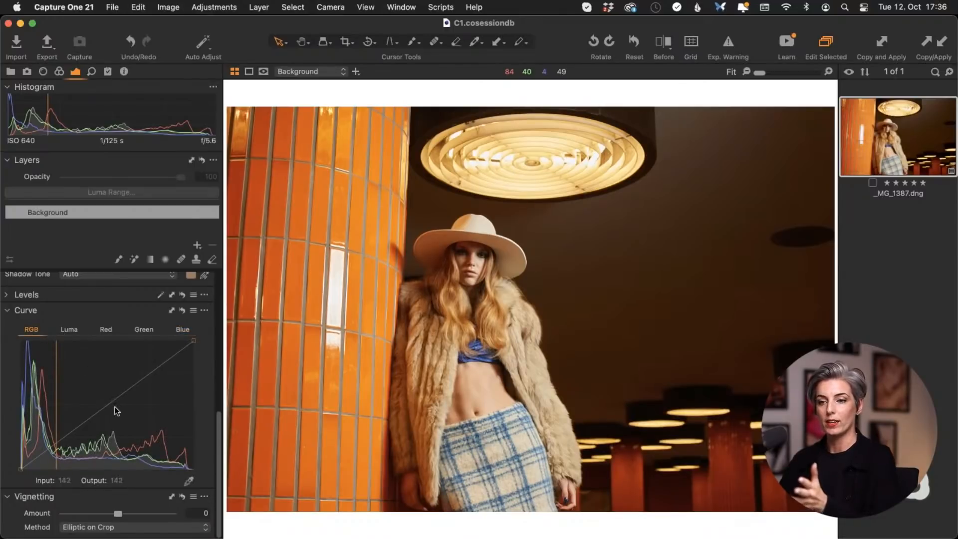
Try brightening the image with an RGB curve midtone point at input 101, output 160, and return it to the diagonal.
drag(108, 406, 90, 389)
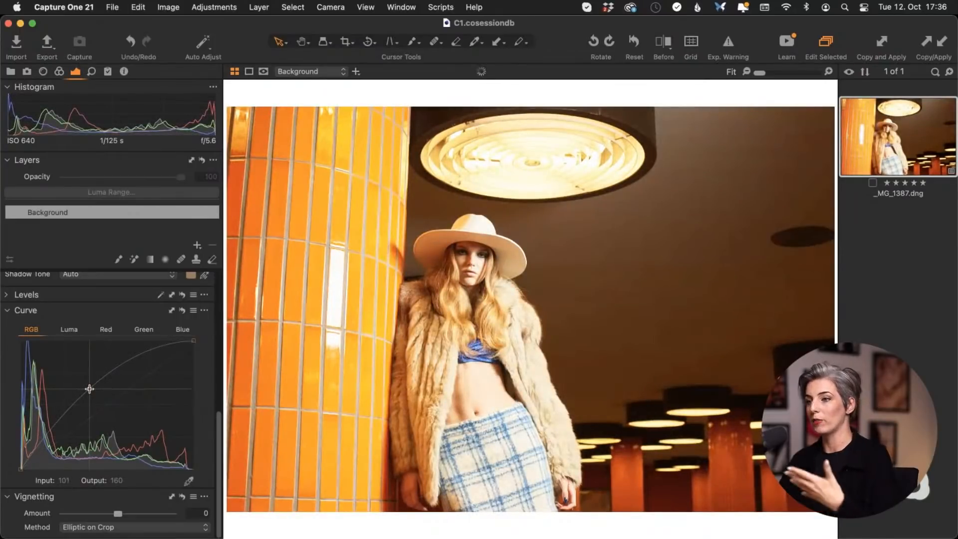
drag(90, 389, 106, 406)
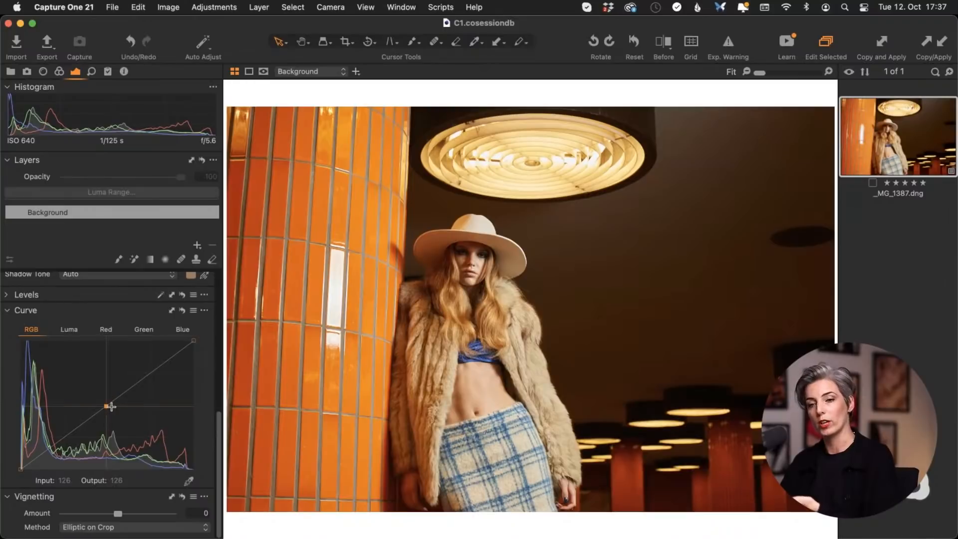
Try an S-shaped RGB contrast curve without the midpoint, raising a highlight point and lowering a shadow point to about input 68, output 53.
click(63, 438)
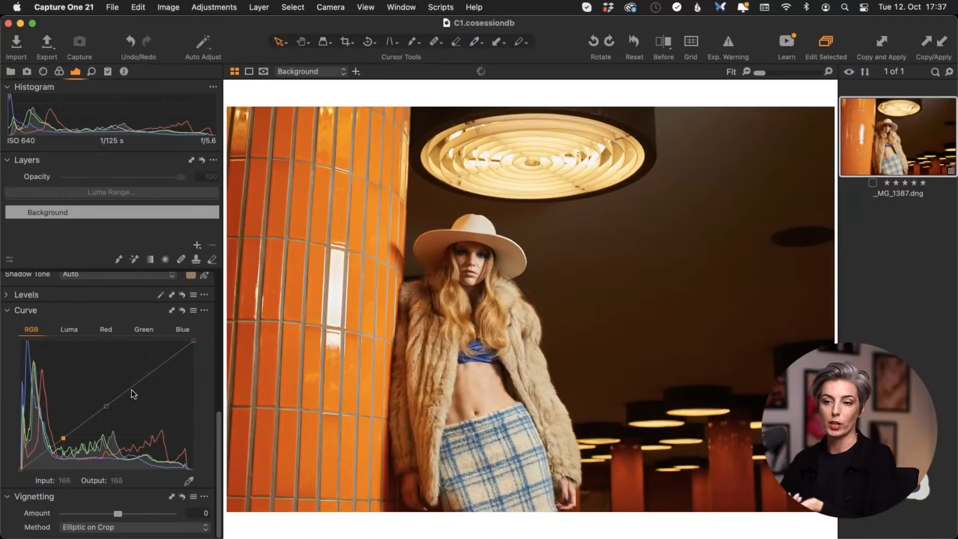
drag(106, 406, 193, 481)
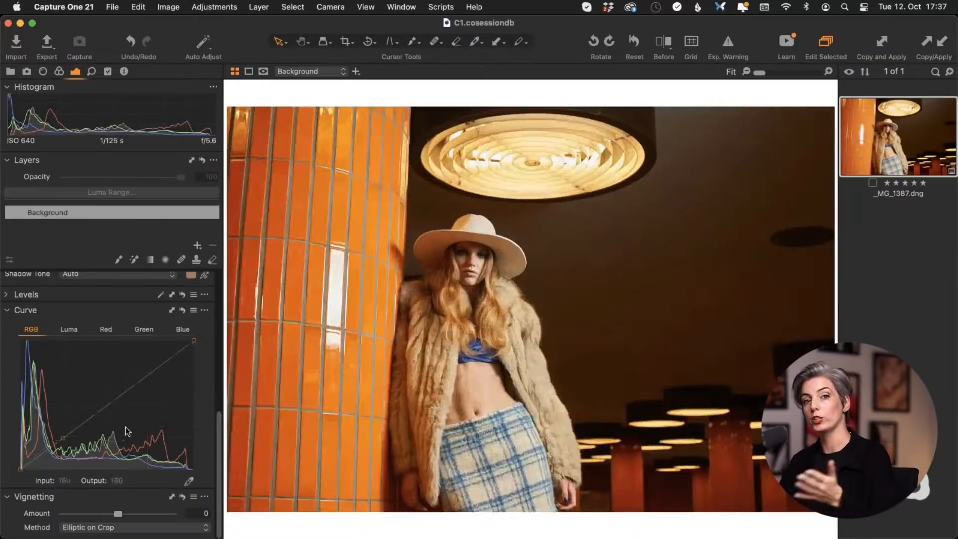
click(151, 372)
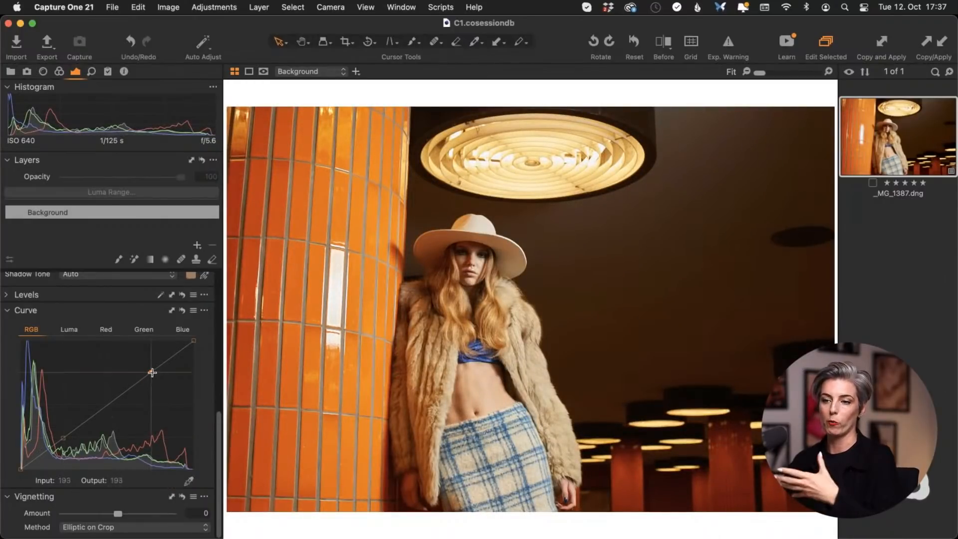
drag(154, 374, 143, 369)
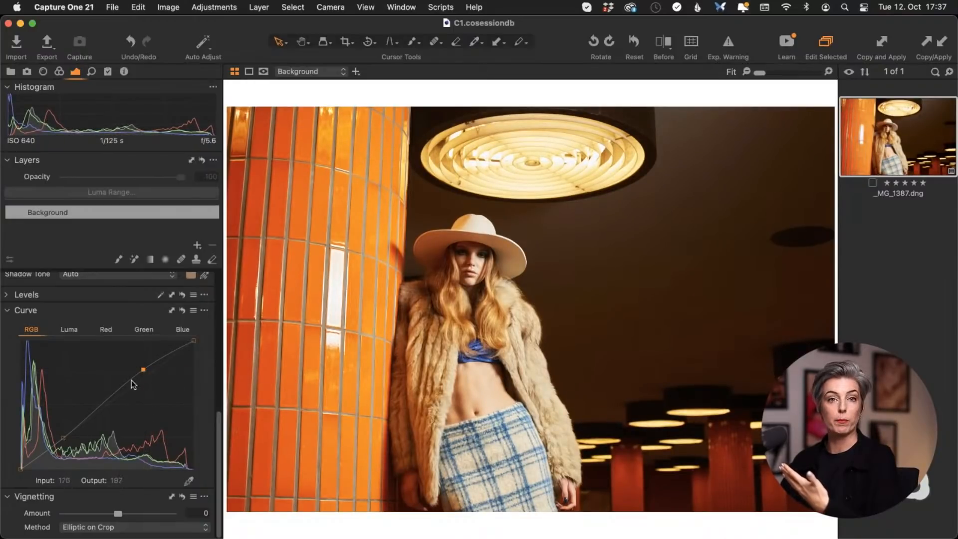
drag(63, 438, 65, 442)
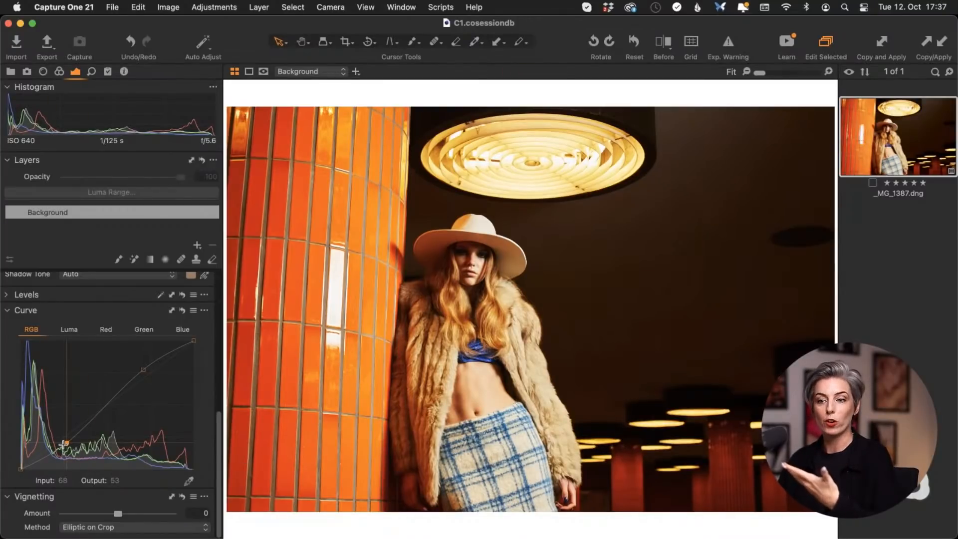
Try a flat RGB curve with points at about input 57, output 76 and input 201, output 173, and remove both points.
drag(63, 443, 59, 431)
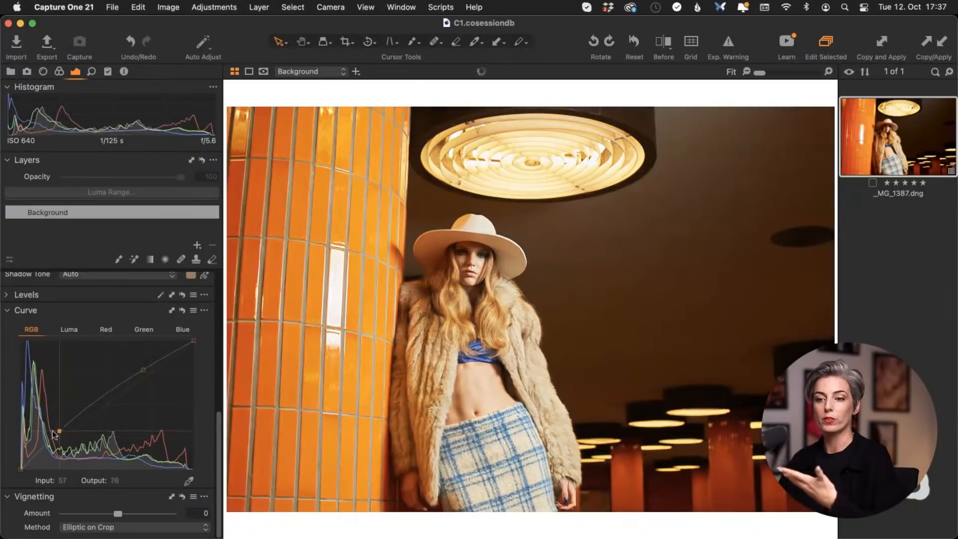
drag(142, 369, 156, 382)
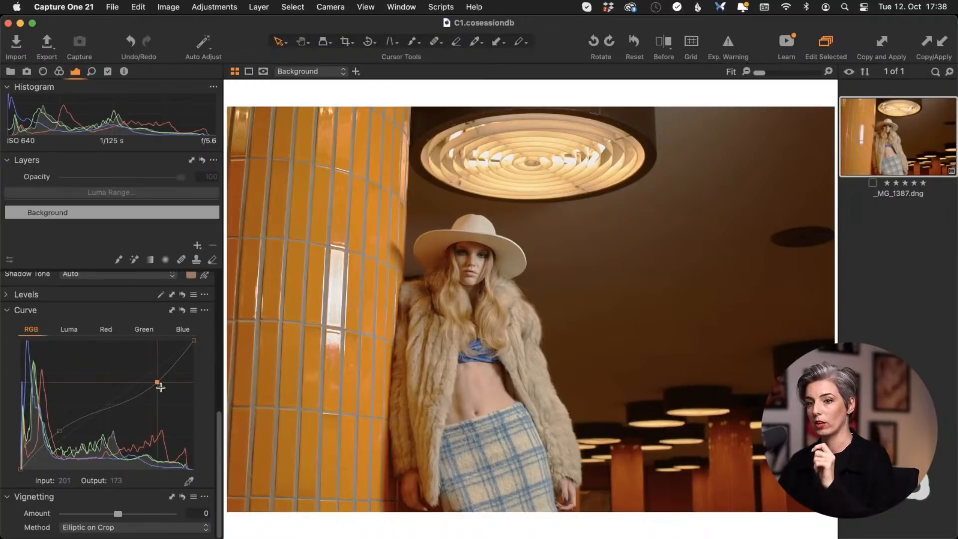
drag(159, 382, 185, 417)
drag(59, 430, 100, 487)
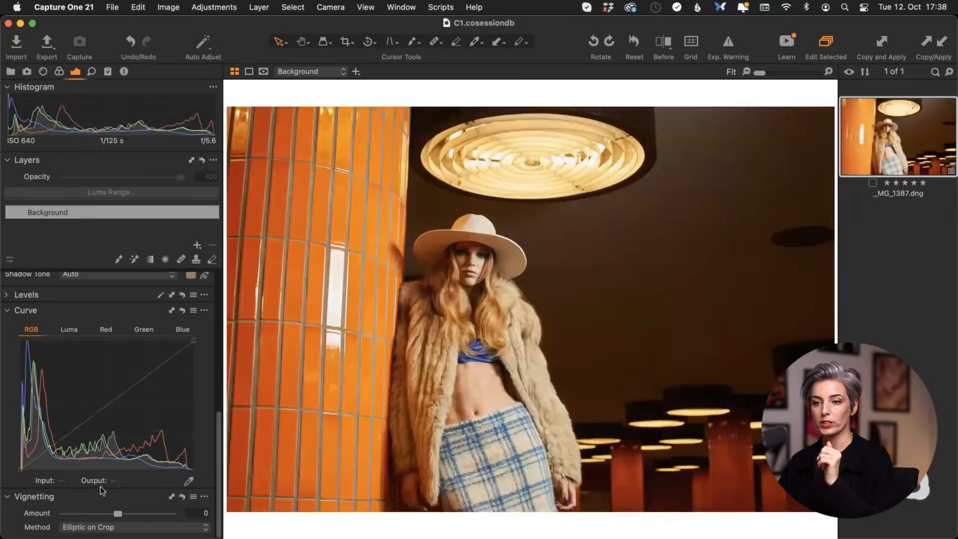
Brighten the image on the Luma curve with a shadow point at about input 56, output 73 and a highlight point at input 175, output 204.
click(68, 330)
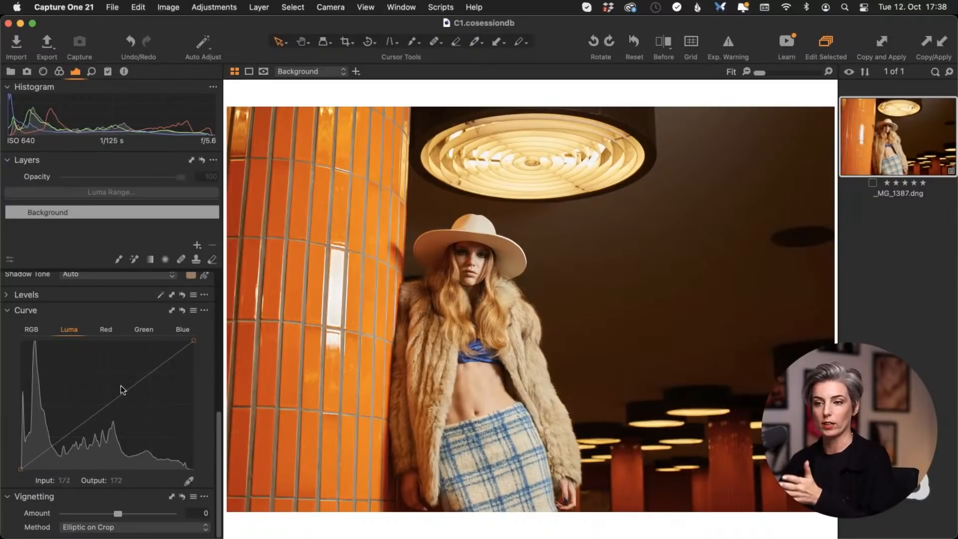
drag(107, 407, 88, 393)
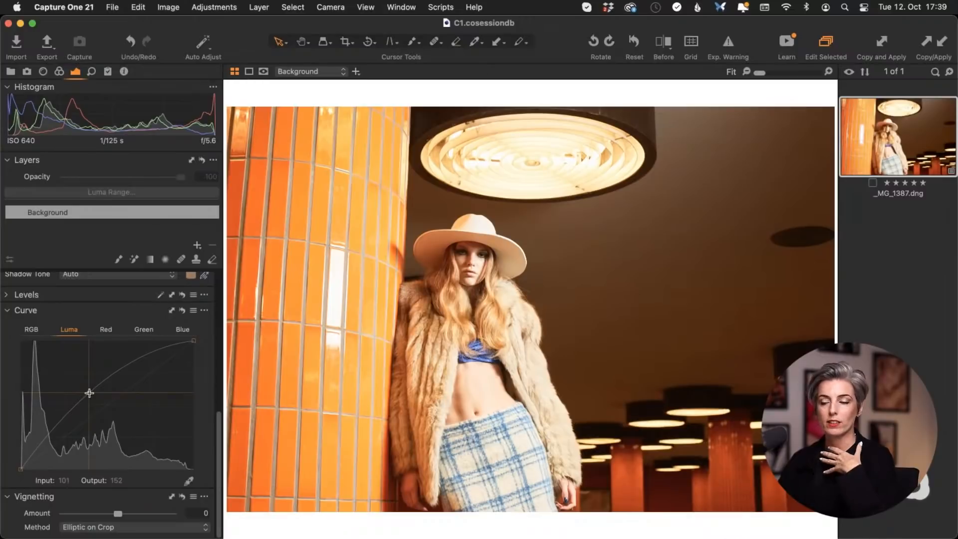
drag(90, 394, 93, 393)
drag(118, 407, 58, 435)
mouse_move(133, 381)
mouse_down()
mouse_move(150, 364)
mouse_move(140, 370)
mouse_up()
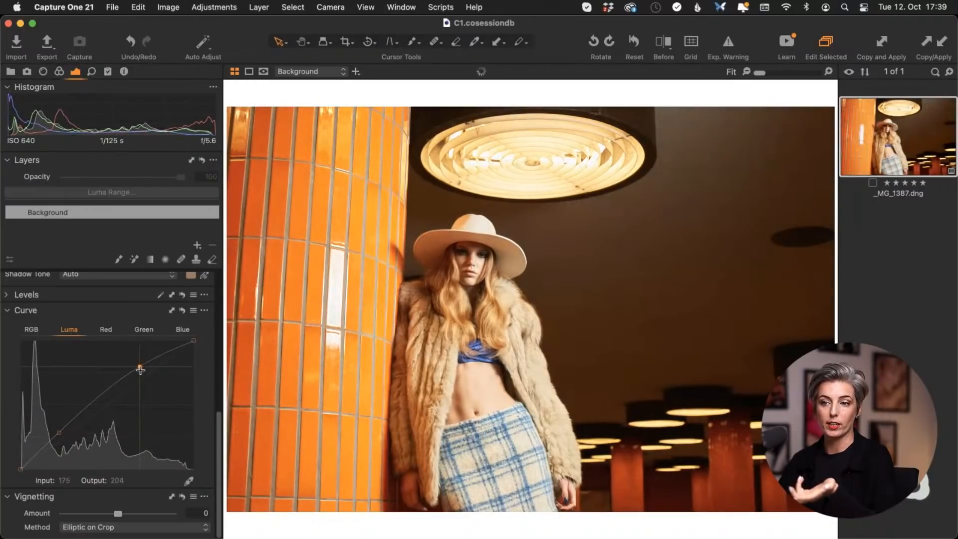
Shape the Luma curve into a gentle S by lowering the shadow point below the diagonal and slightly easing the highlight point.
click(60, 433)
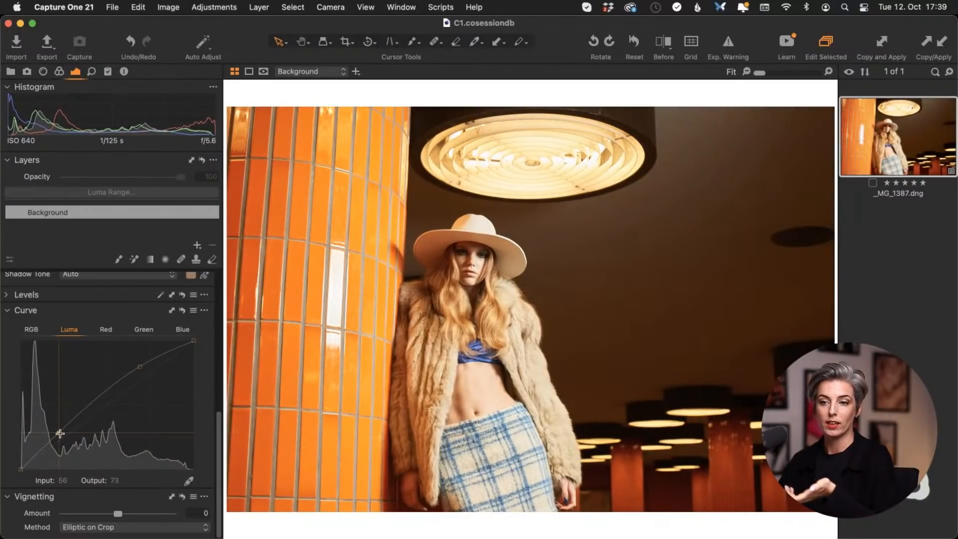
drag(60, 433, 67, 444)
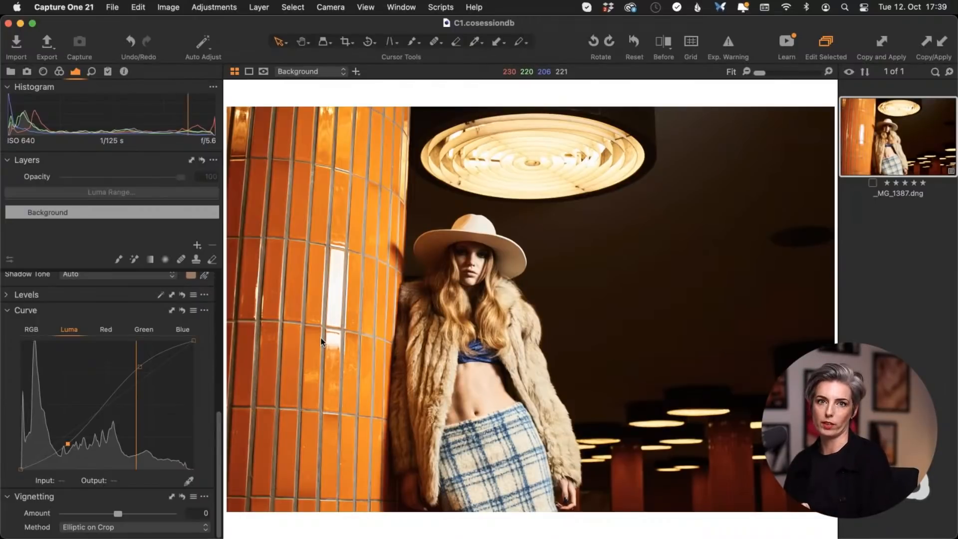
drag(65, 446, 58, 445)
drag(139, 367, 144, 370)
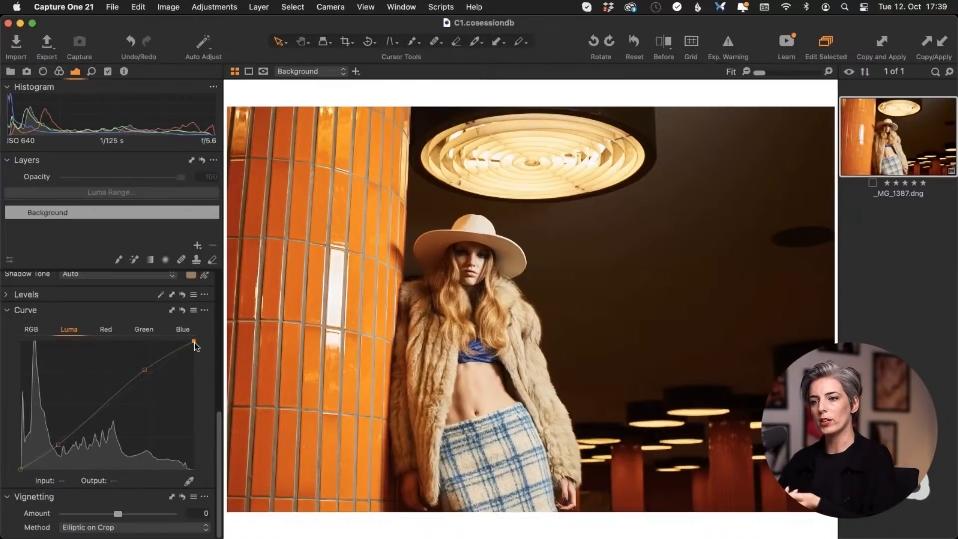
Shift the Luma white point inward to about input 241, output 255, and replace the two inner points with one slightly lowered midtone point.
drag(193, 343, 185, 340)
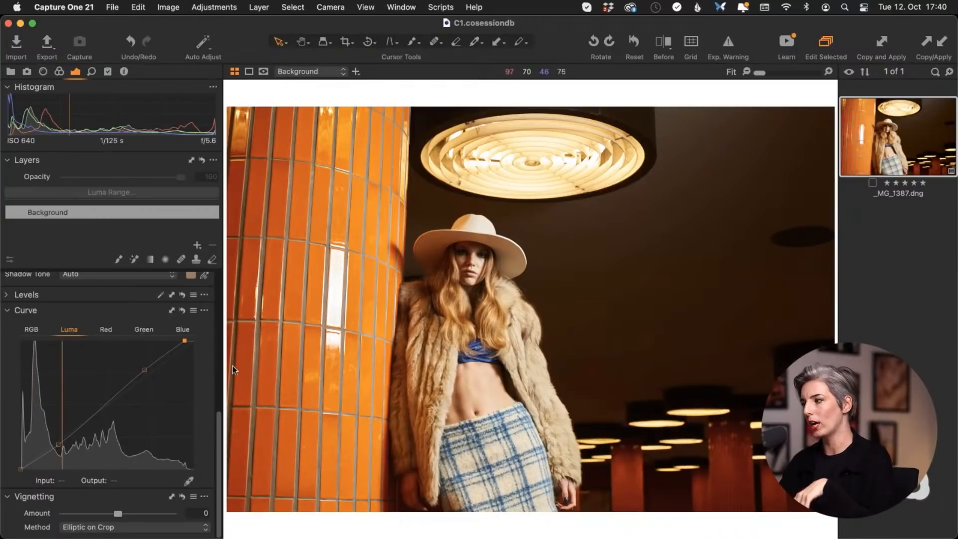
drag(149, 372, 197, 393)
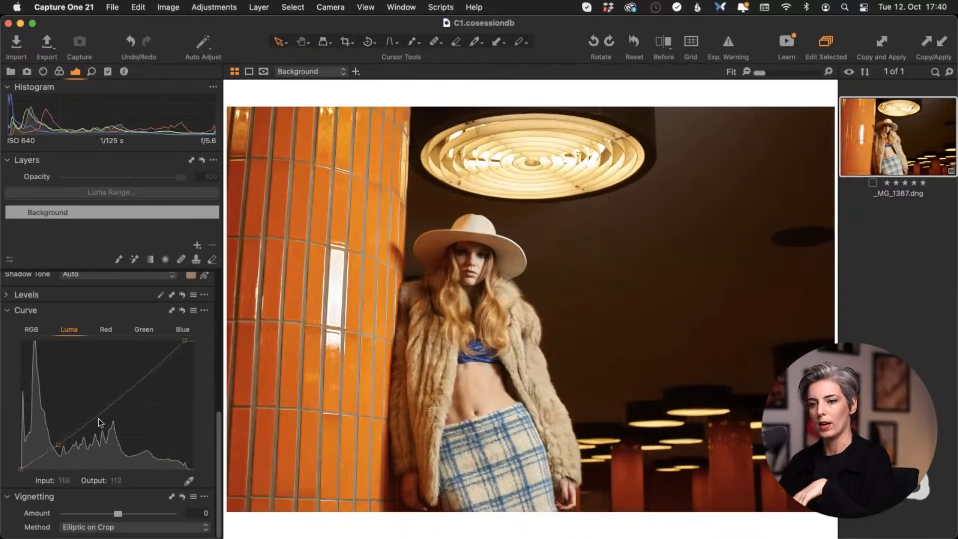
drag(58, 444, 111, 410)
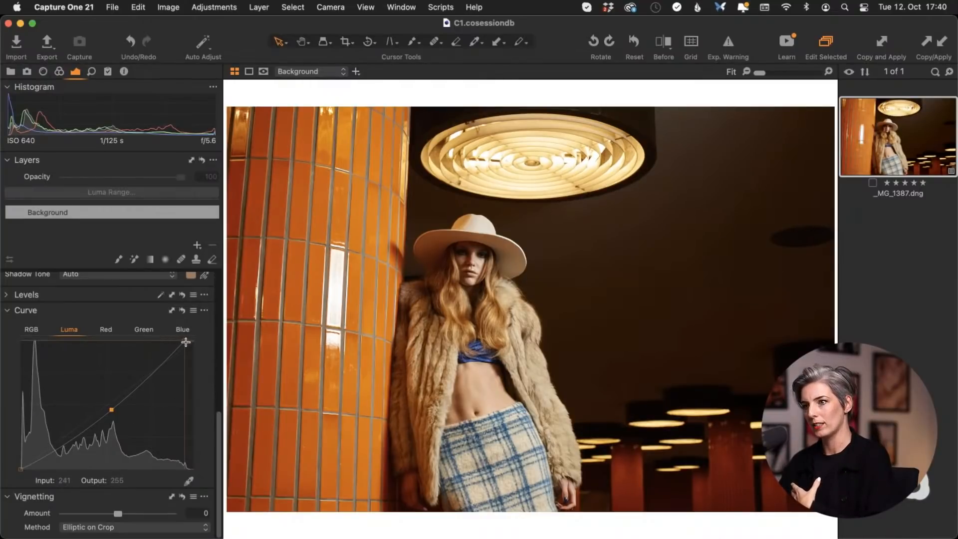
Try resetting the Luma white point and shifting it much further inward, and check highlight clipping with the exposure warning.
drag(184, 342, 199, 340)
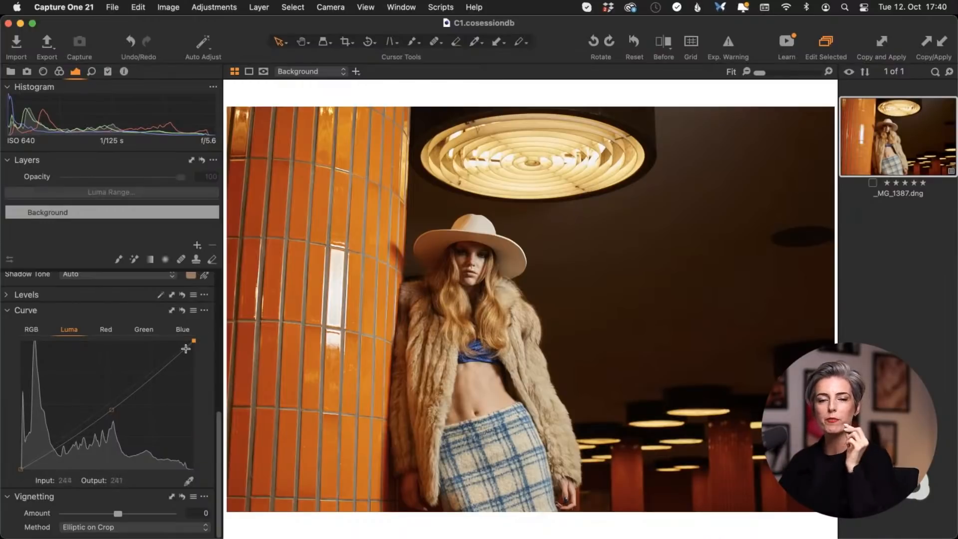
drag(193, 341, 169, 341)
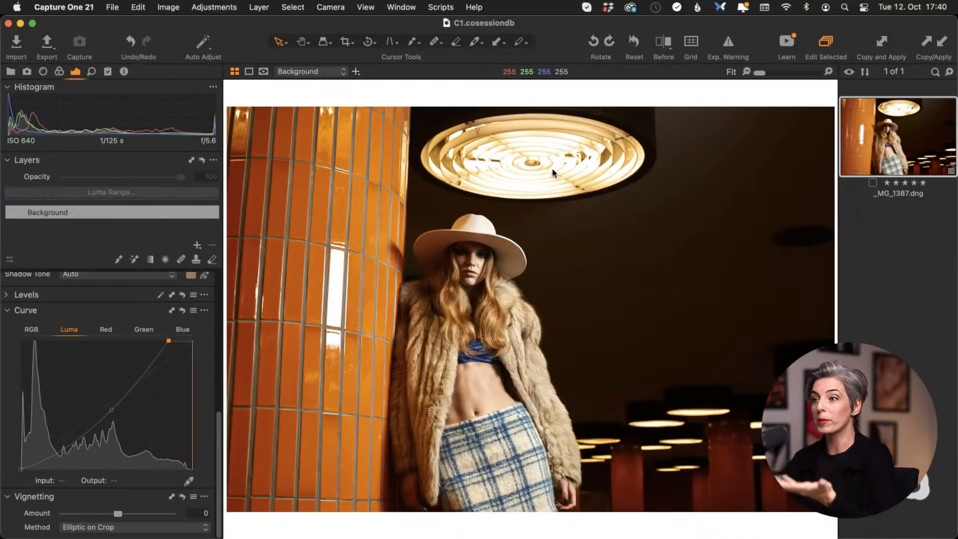
click(728, 45)
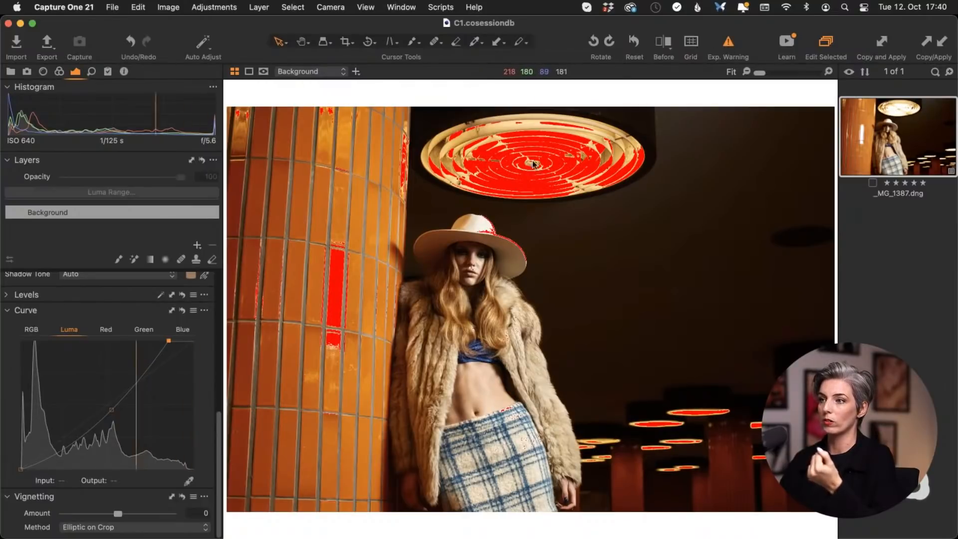
click(730, 43)
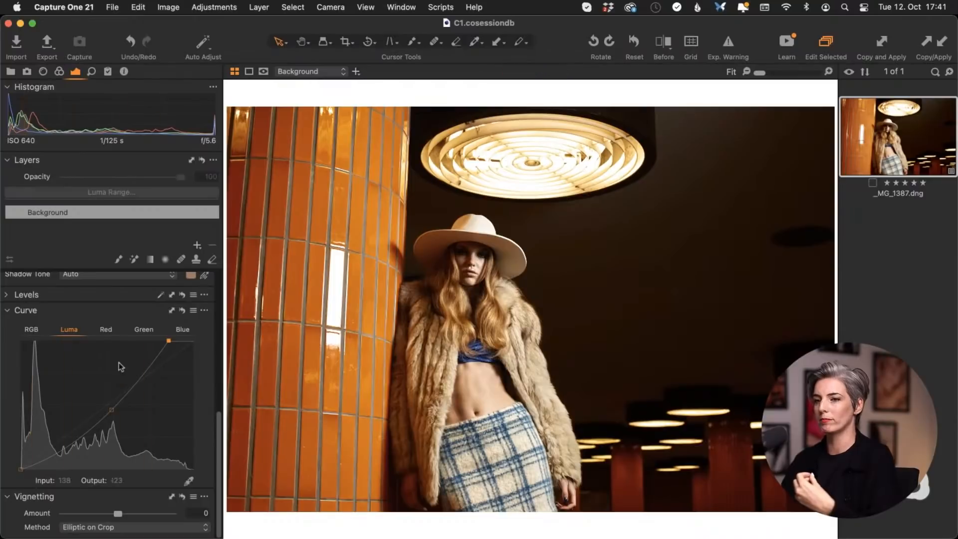
Ease the Luma white point back outward and move the midtone point slightly down toward the shadows.
drag(168, 340, 182, 341)
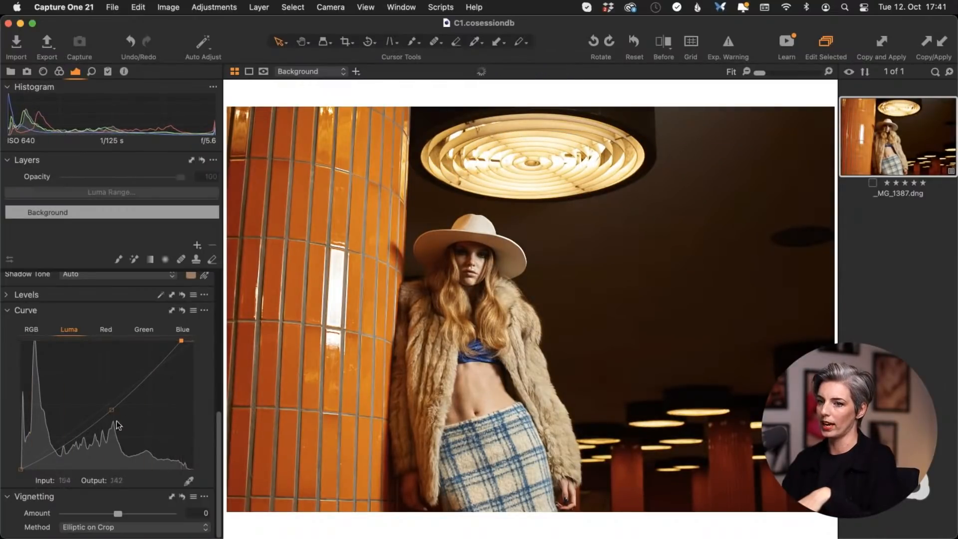
drag(112, 411, 102, 418)
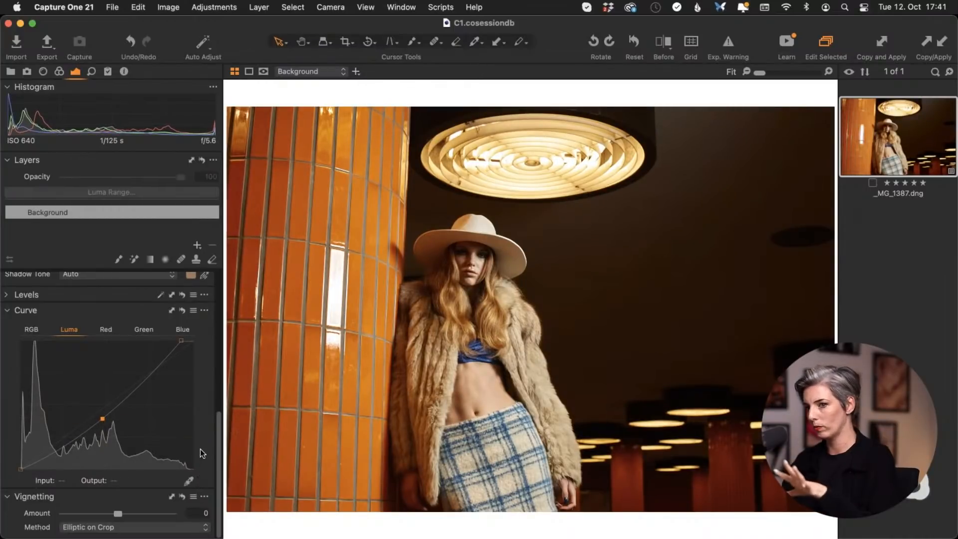
Compare the Red, Green and Blue channel curves and their histograms, ending on the Red curve.
click(107, 329)
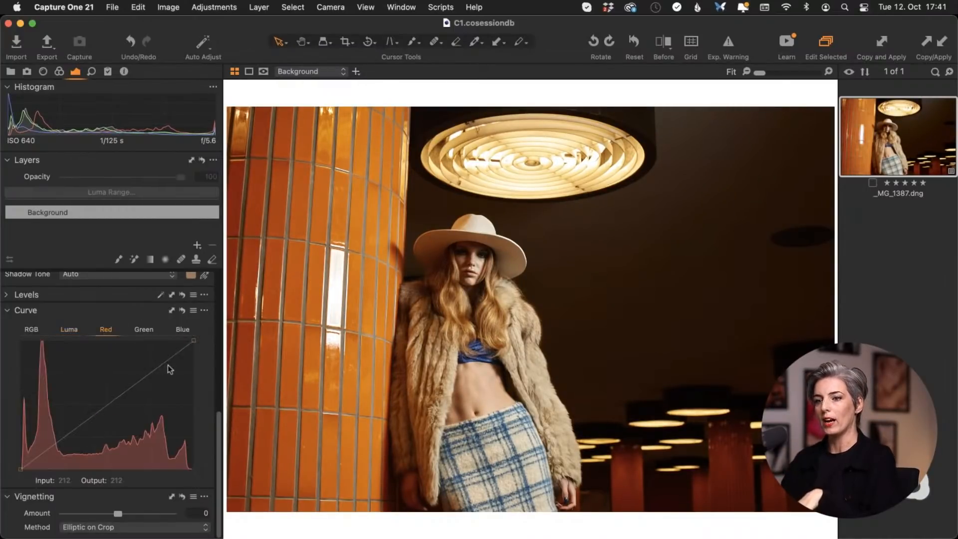
click(144, 331)
click(183, 331)
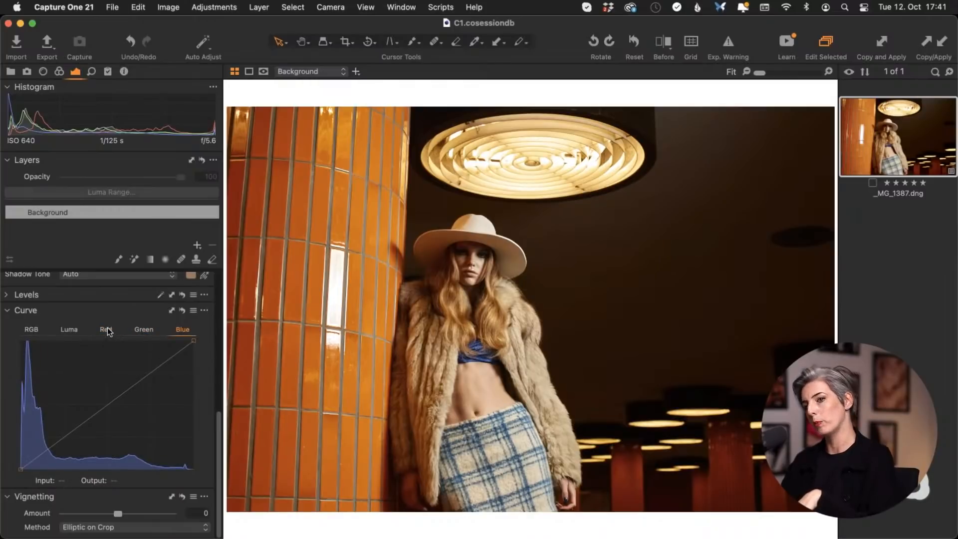
click(106, 330)
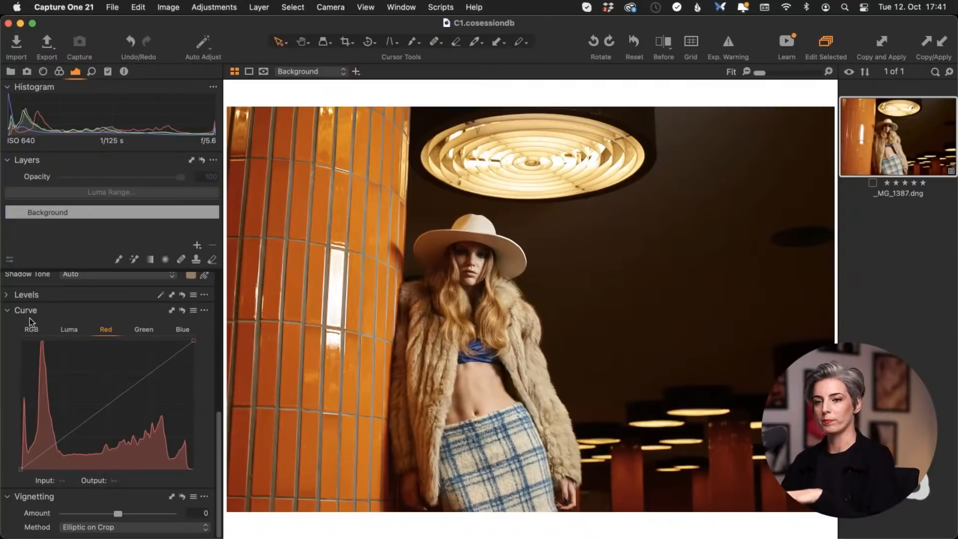
Try adding a midtone point to the Red curve and raising it well above the diagonal to add red.
click(109, 403)
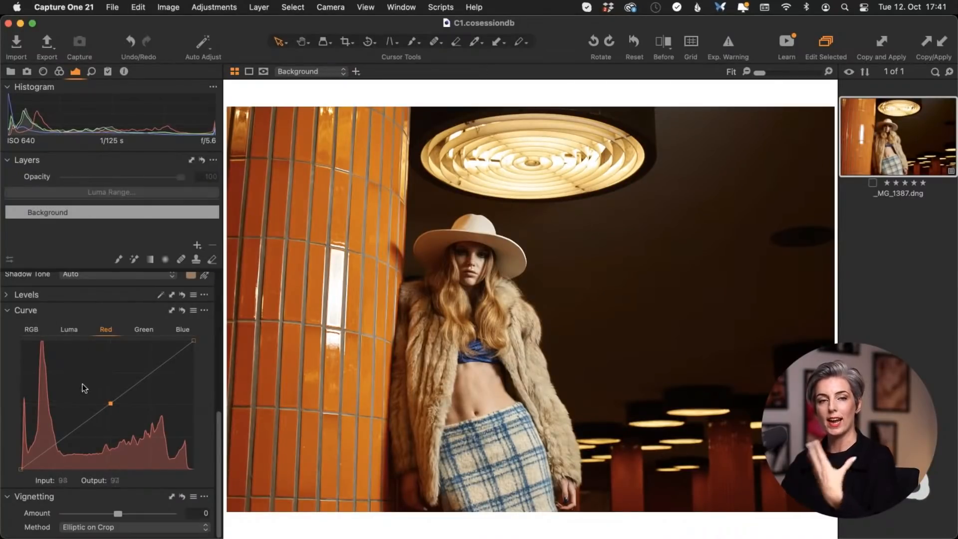
drag(110, 403, 106, 397)
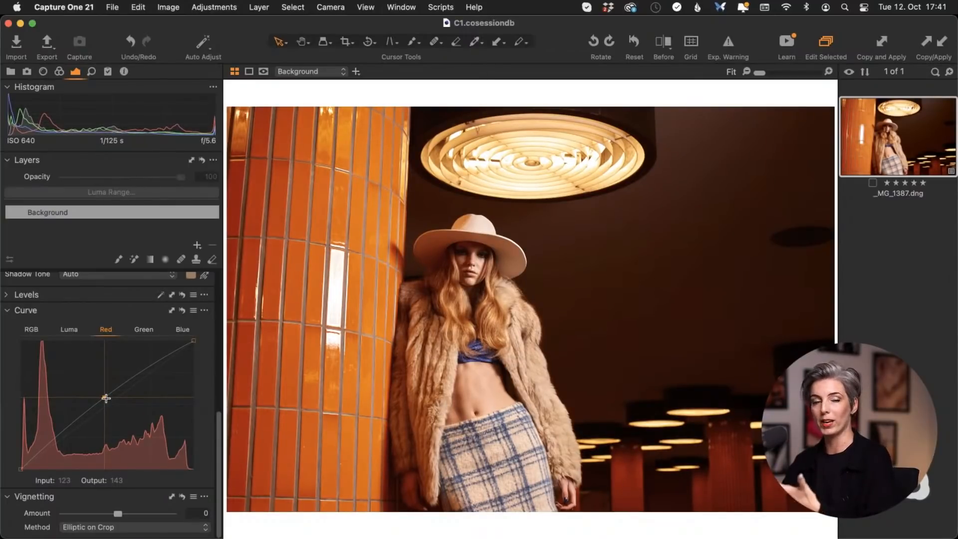
drag(105, 398, 98, 392)
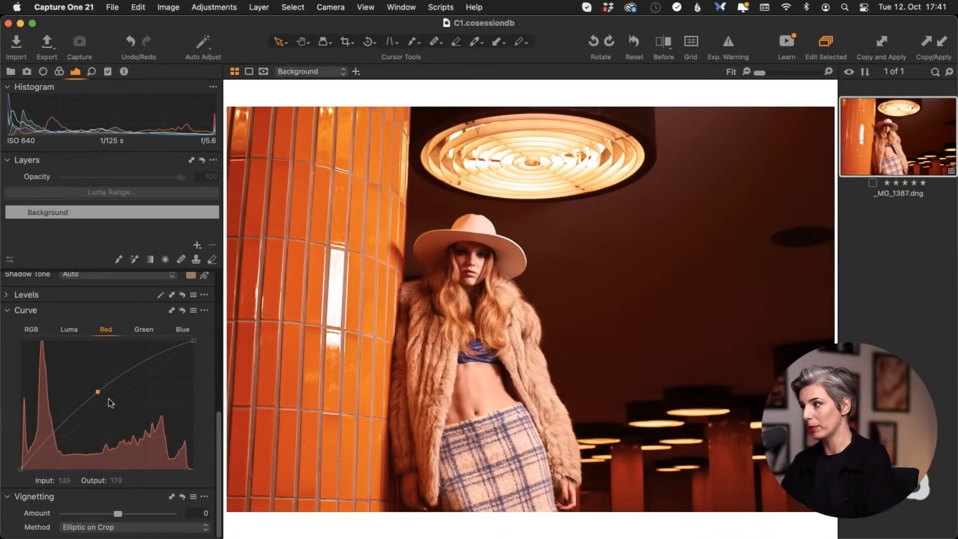
Try pulling the Red midtone point below the diagonal to about input 166, output 88 to shift the photo toward cyan-green.
drag(99, 392, 118, 416)
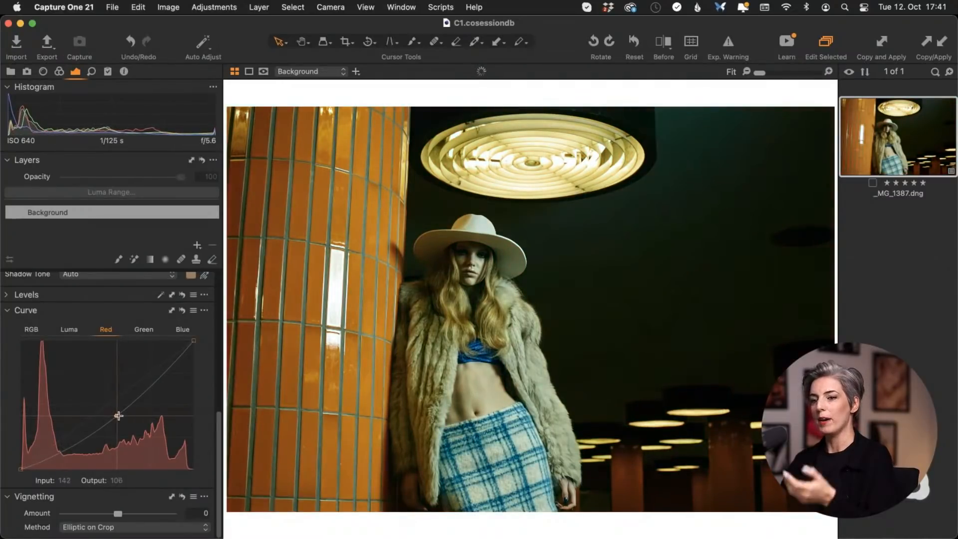
drag(119, 416, 110, 416)
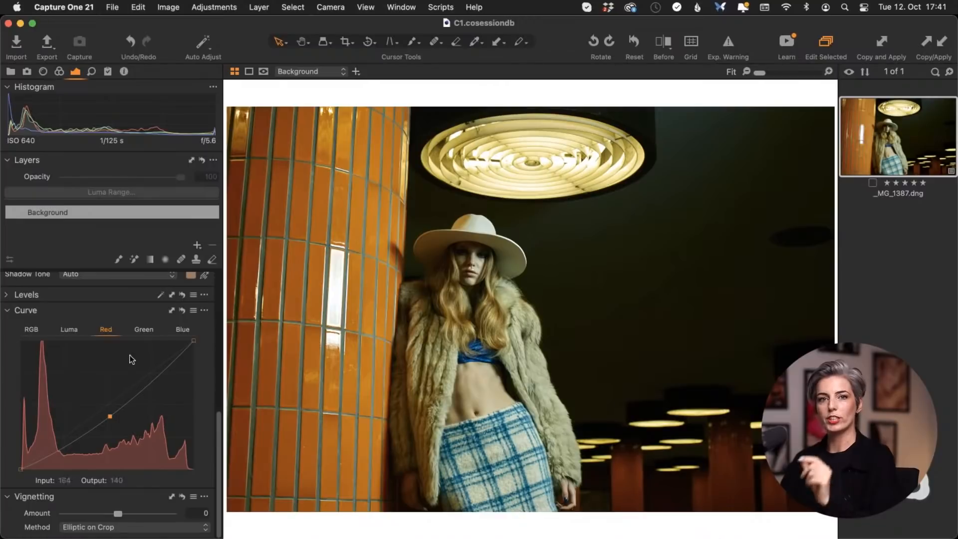
mouse_move(110, 416)
mouse_down()
mouse_move(98, 402)
mouse_move(125, 415)
mouse_up()
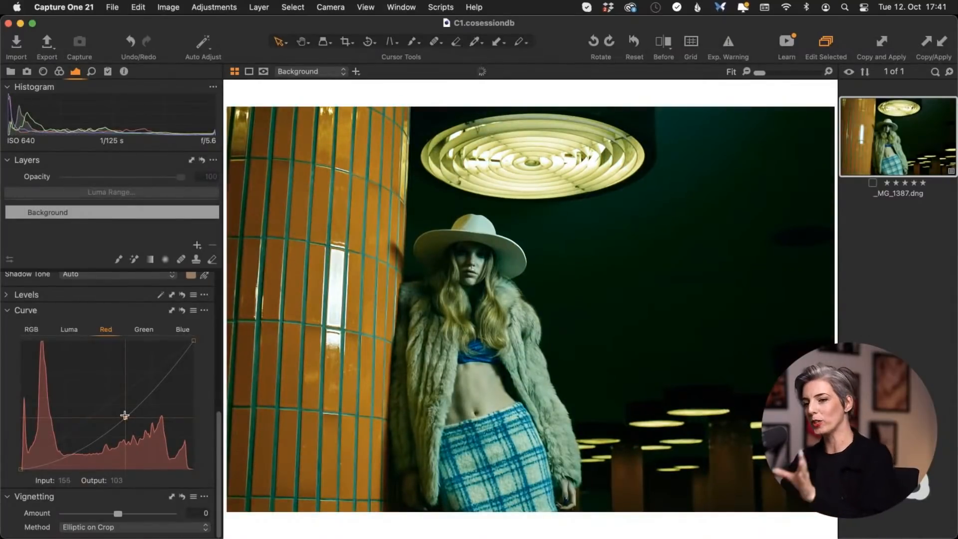
mouse_move(125, 415)
mouse_down()
mouse_move(94, 387)
mouse_move(133, 424)
mouse_up()
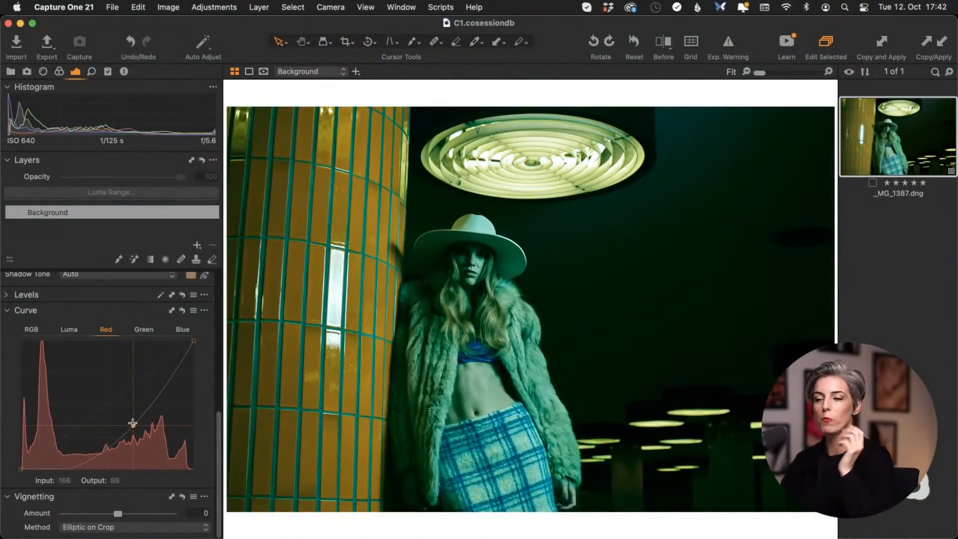
Ease the Red midtone point back to about input 137, output 99, and remove it from the curve.
mouse_move(132, 423)
mouse_down()
mouse_move(92, 388)
mouse_move(124, 416)
mouse_up()
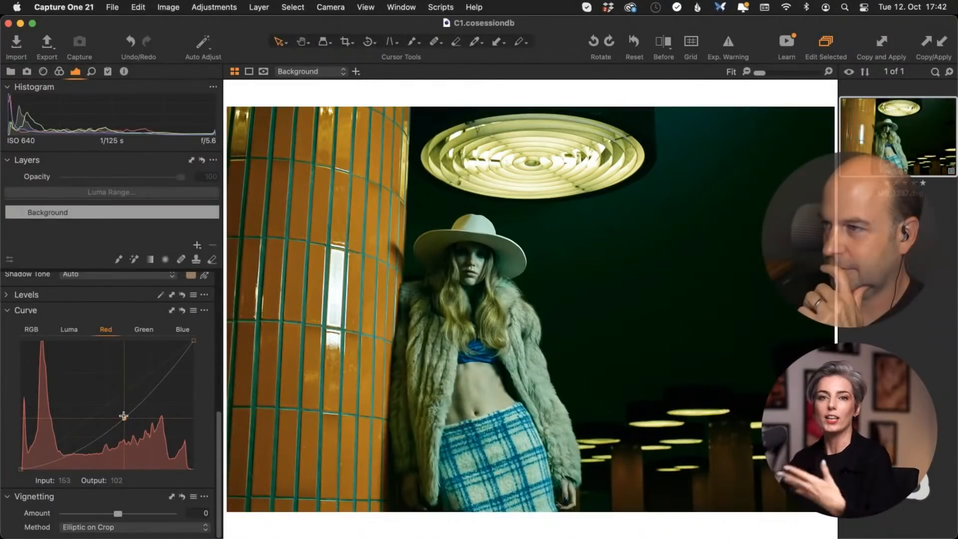
drag(122, 416, 113, 417)
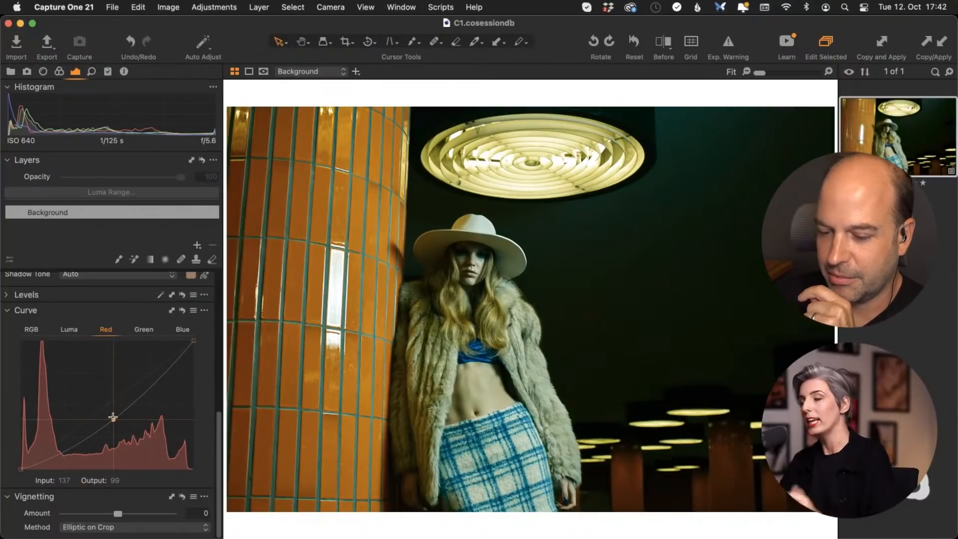
click(113, 419)
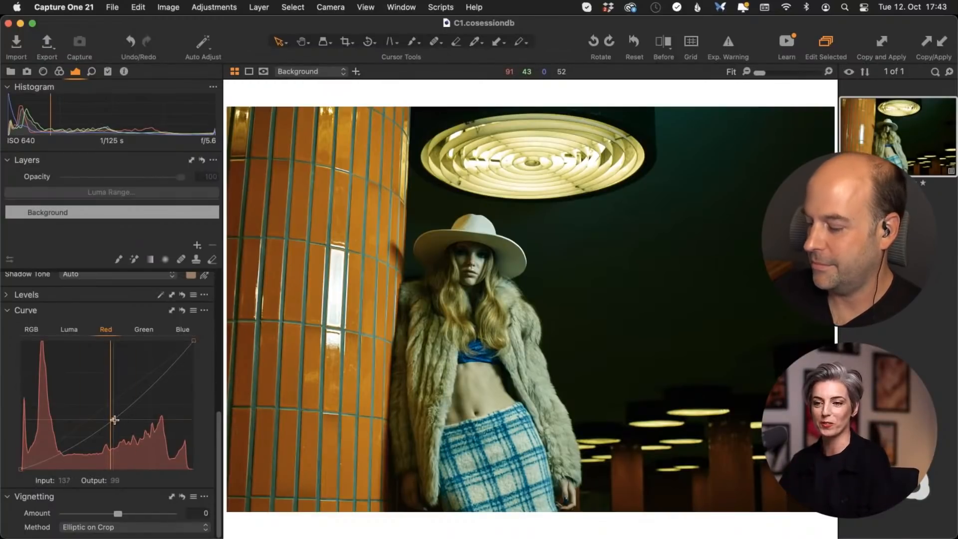
drag(114, 420, 195, 468)
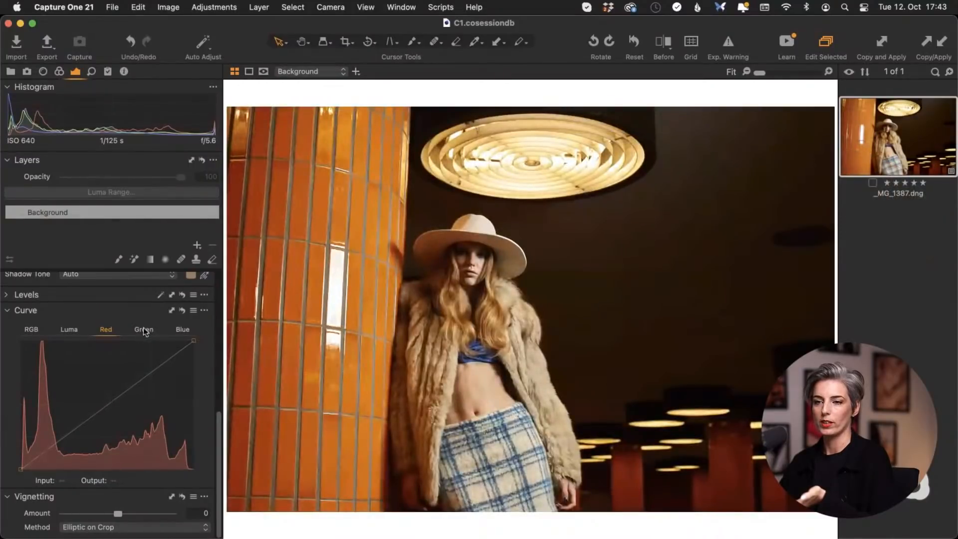
Try a midtone point slightly below the diagonal on the Green curve to add magenta, and remove it.
click(144, 330)
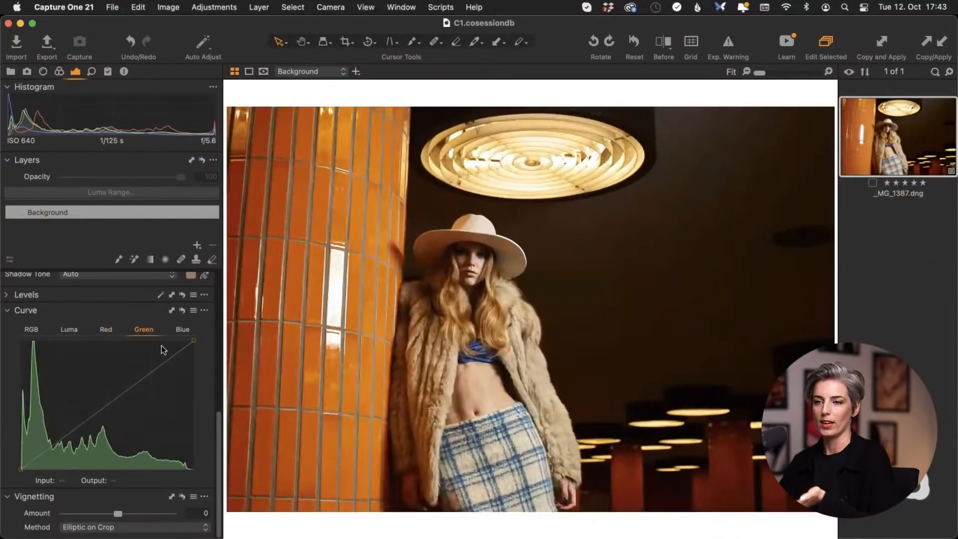
click(104, 398)
mouse_move(104, 399)
mouse_down()
mouse_move(97, 389)
mouse_move(124, 413)
mouse_move(103, 385)
mouse_move(122, 413)
mouse_move(105, 393)
mouse_move(114, 406)
mouse_up()
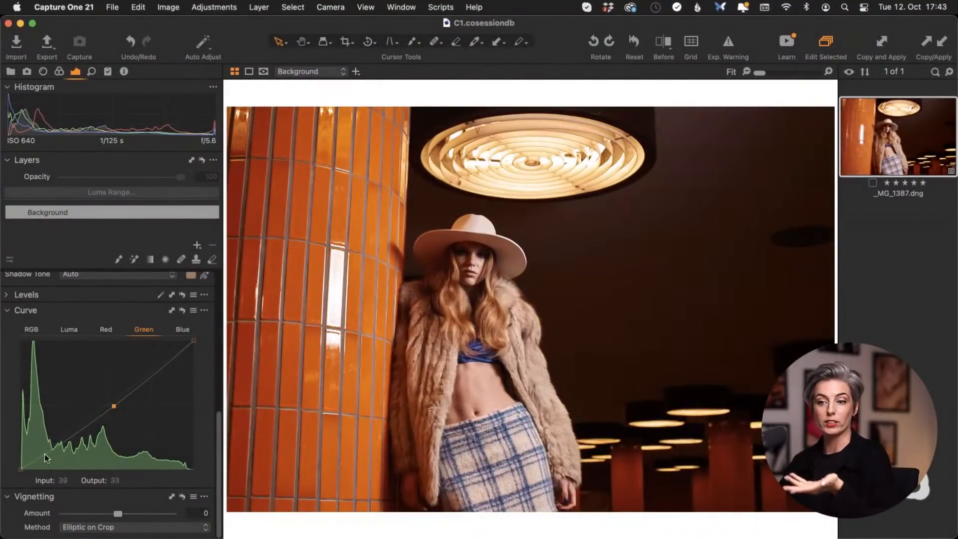
drag(115, 408, 175, 496)
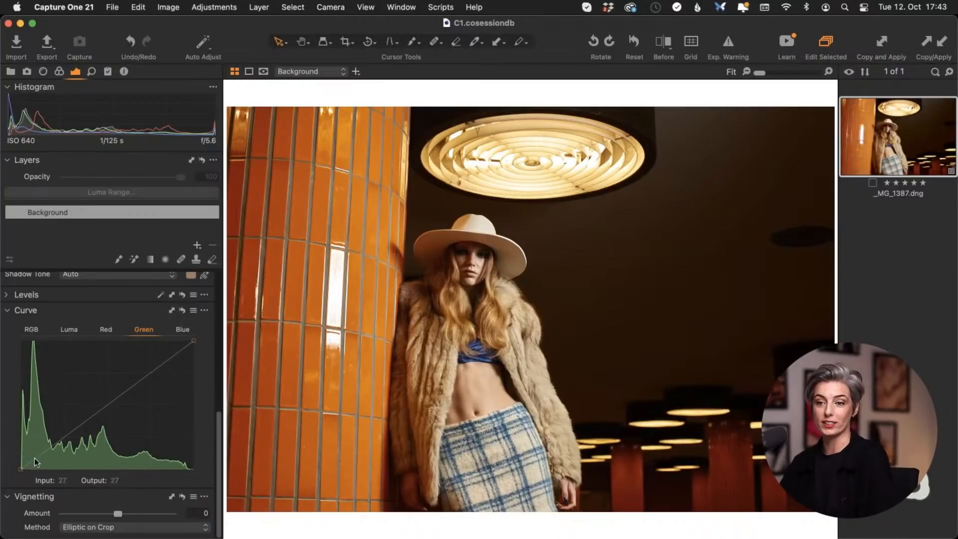
Lift the Green curve's black point, and counter it with a midtone point at about input 125, output 124 and a highlight anchor.
drag(21, 469, 20, 453)
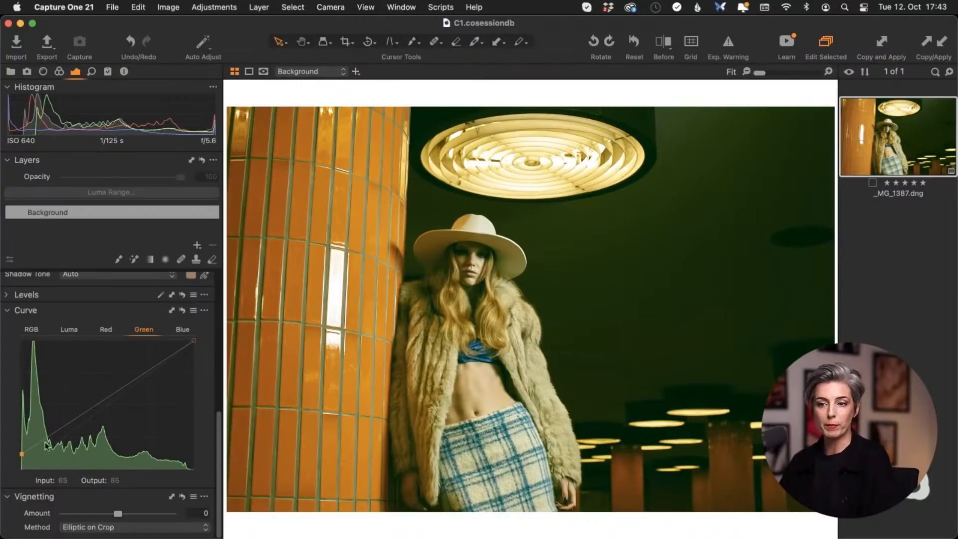
drag(21, 454, 21, 448)
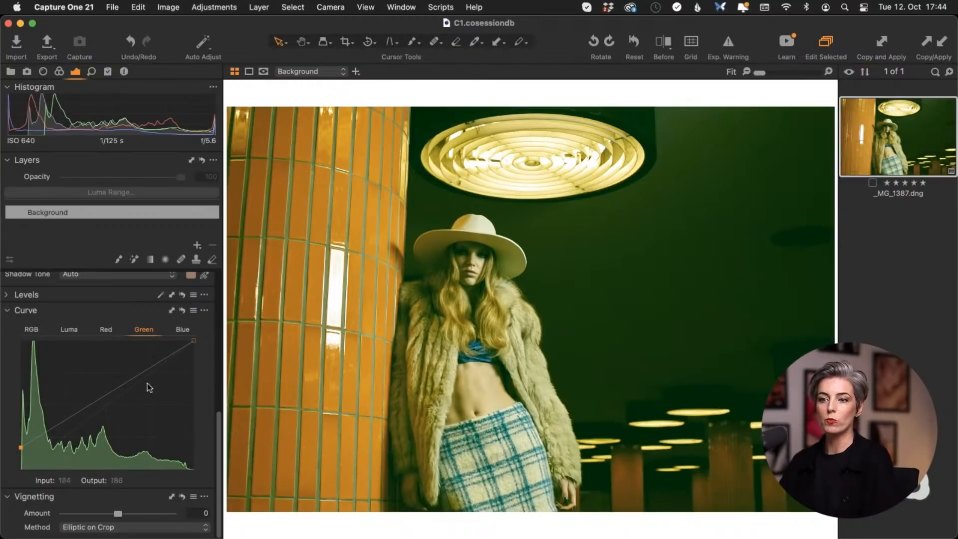
click(99, 402)
drag(100, 402, 105, 406)
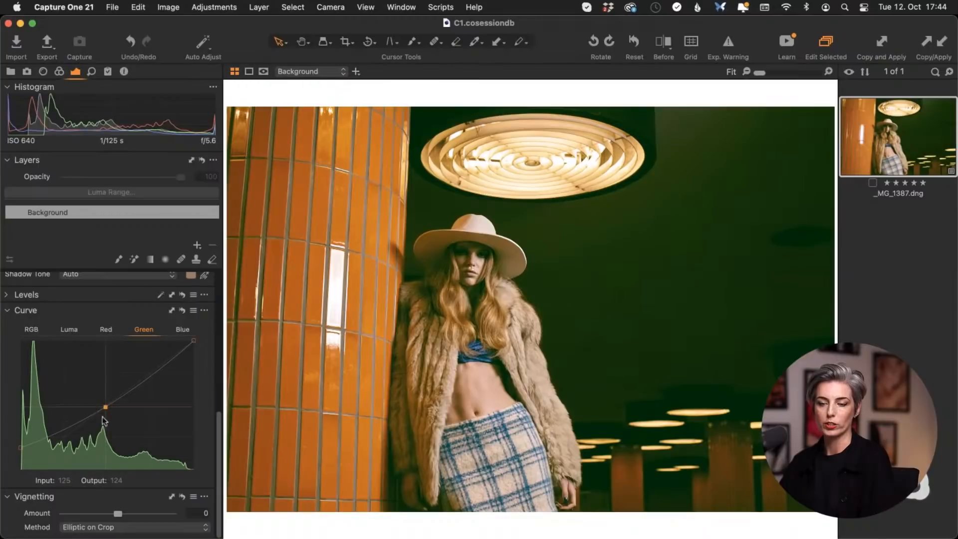
click(149, 374)
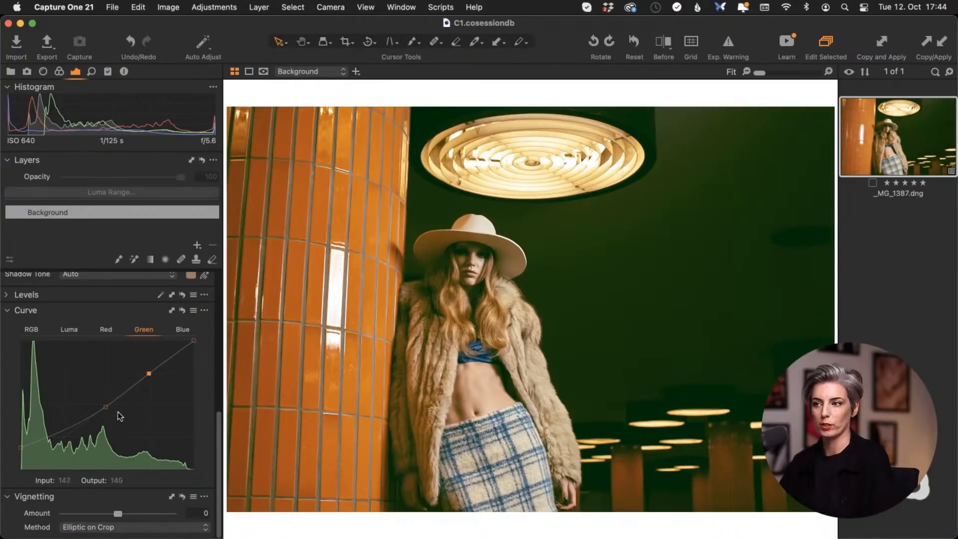
Return the Green curve to a straight diagonal and lower its white point at input 255 to below output 201.
drag(27, 446, 27, 469)
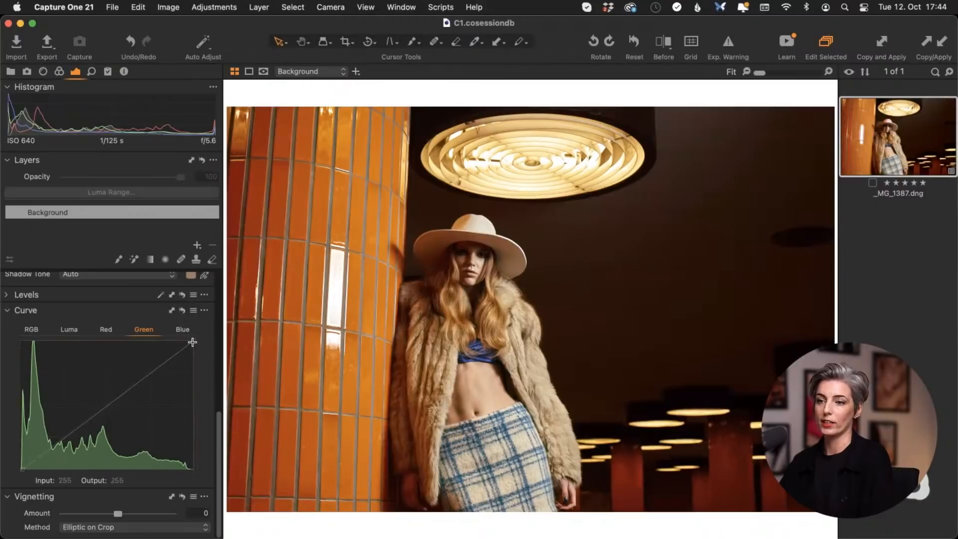
drag(195, 349, 198, 369)
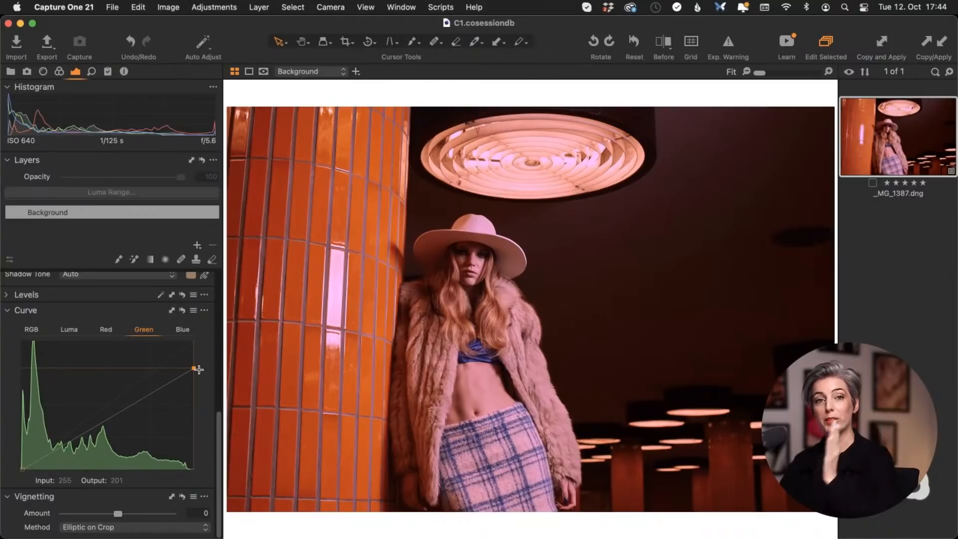
mouse_move(198, 369)
mouse_down()
mouse_move(199, 338)
mouse_move(203, 372)
mouse_up()
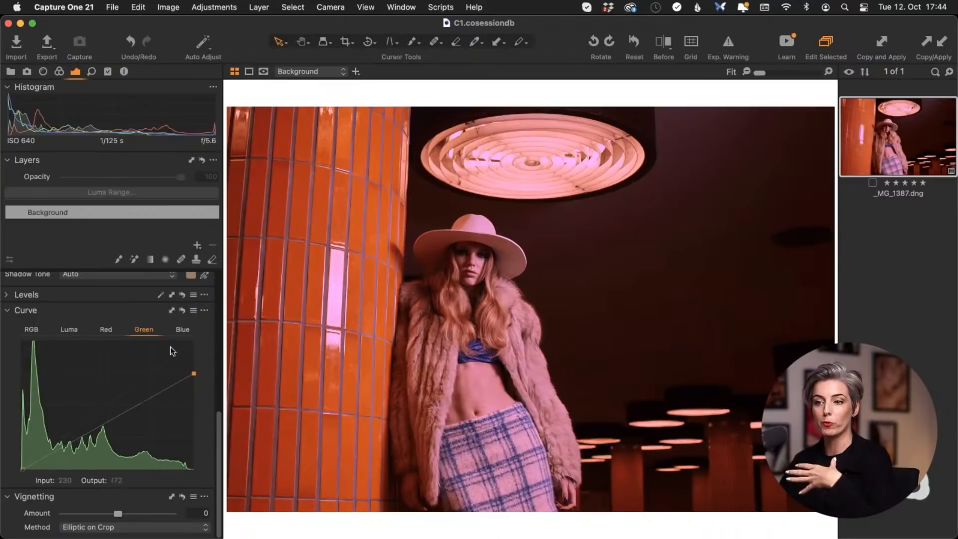
Limit the magenta tint to the highlights by raising a Green midtone point and adding a shadow anchor near the diagonal.
click(116, 415)
drag(115, 416, 109, 403)
click(57, 443)
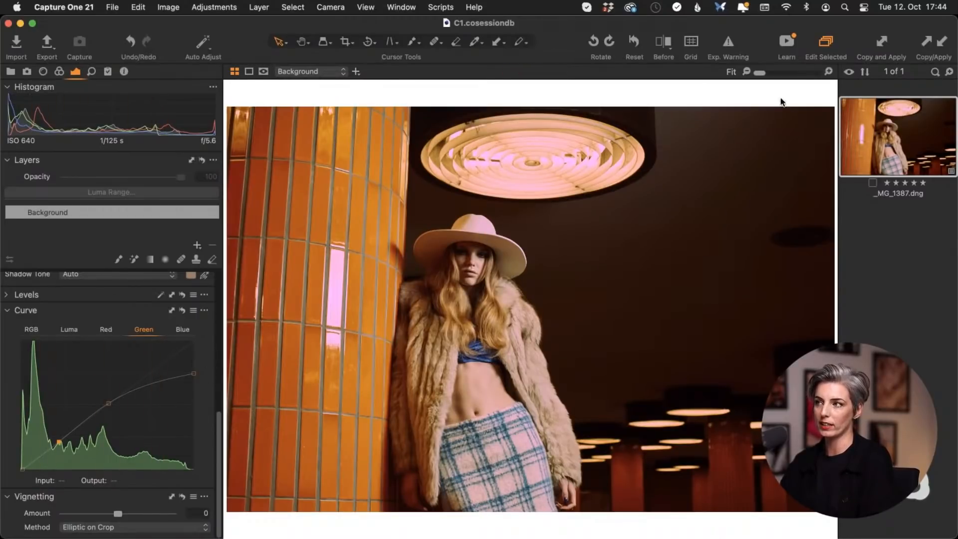
Reset the curve adjustments in all channels.
mouse_move(763, 75)
mouse_down()
mouse_move(773, 73)
mouse_move(760, 73)
mouse_up()
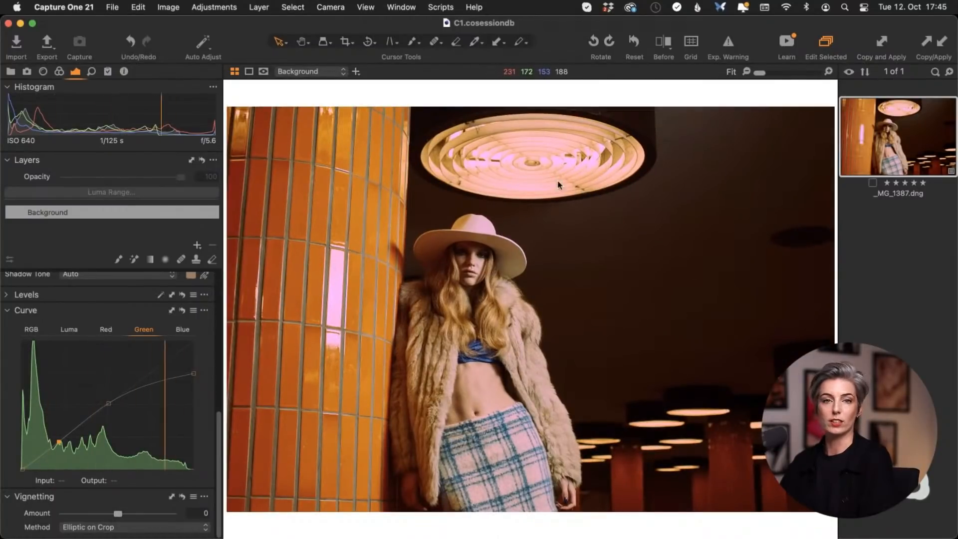
click(183, 310)
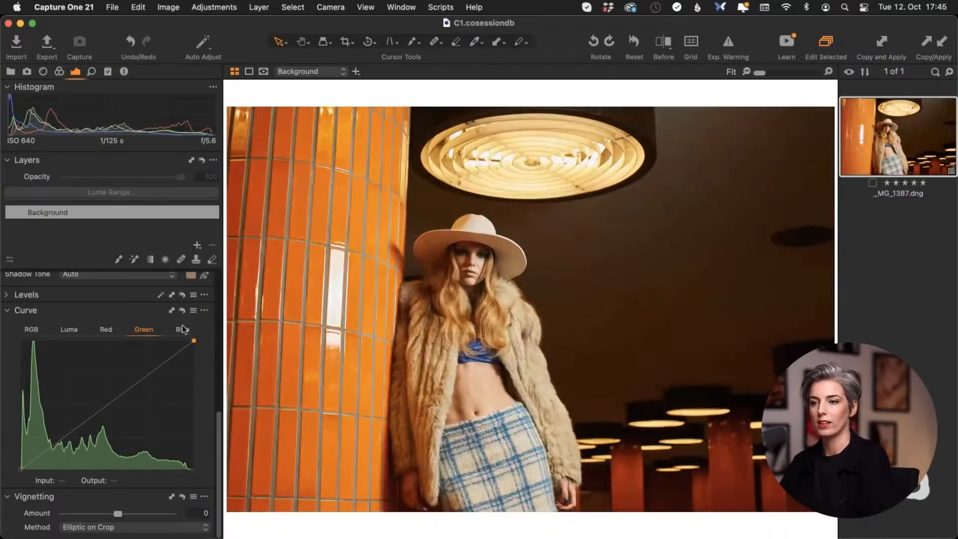
Try moving the Blue curve's black point inward against a midtone anchor to yellow the shadows, and remove the anchor.
click(180, 330)
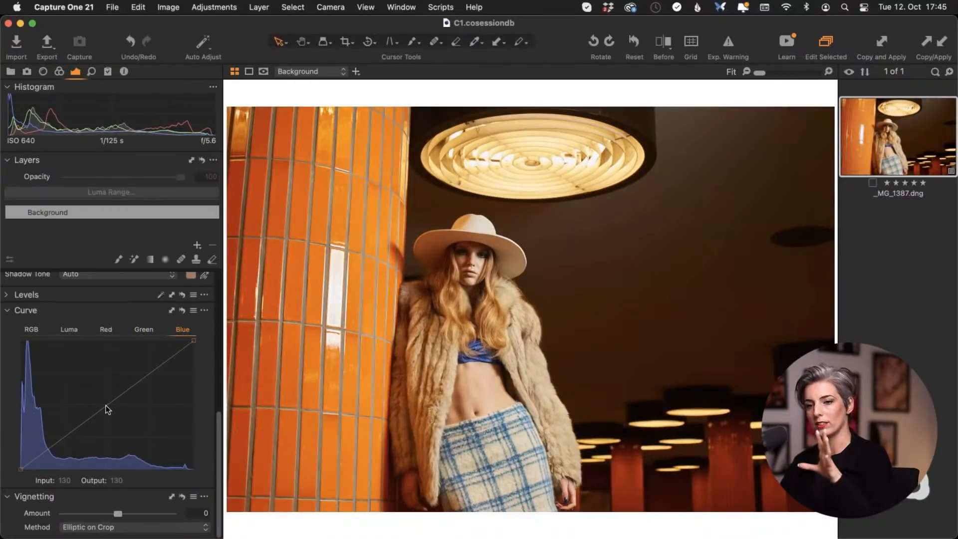
mouse_move(106, 407)
mouse_down()
mouse_move(120, 421)
mouse_move(96, 391)
mouse_move(114, 403)
mouse_move(105, 407)
mouse_up()
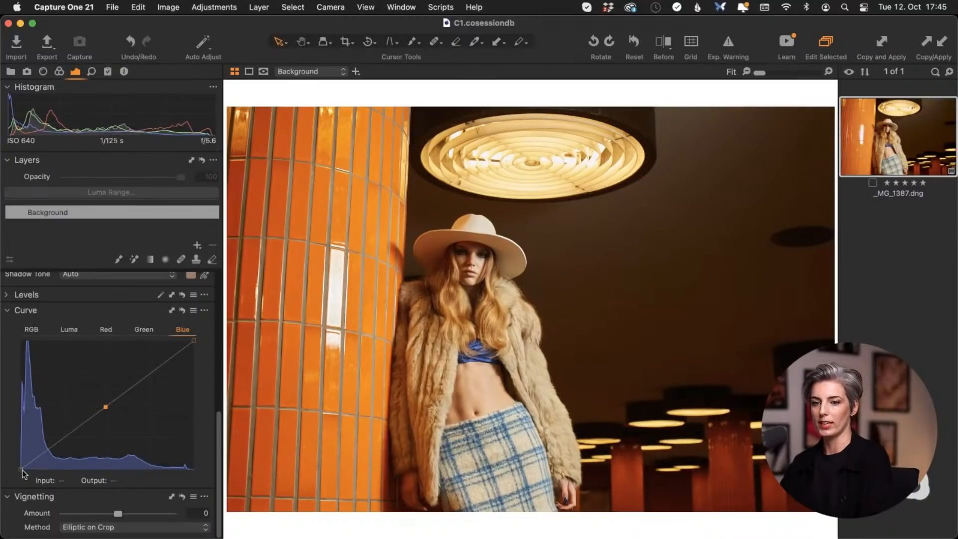
drag(22, 473, 55, 473)
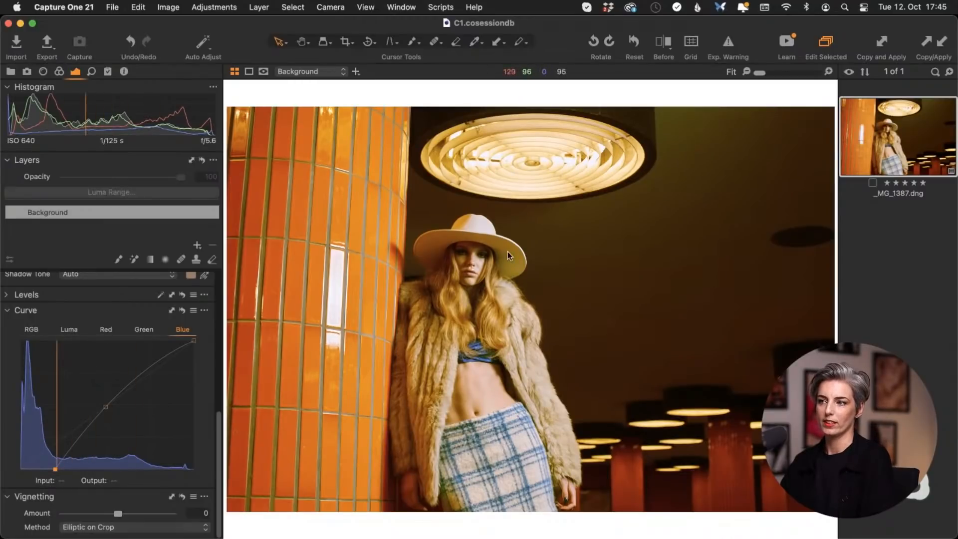
drag(110, 405, 209, 464)
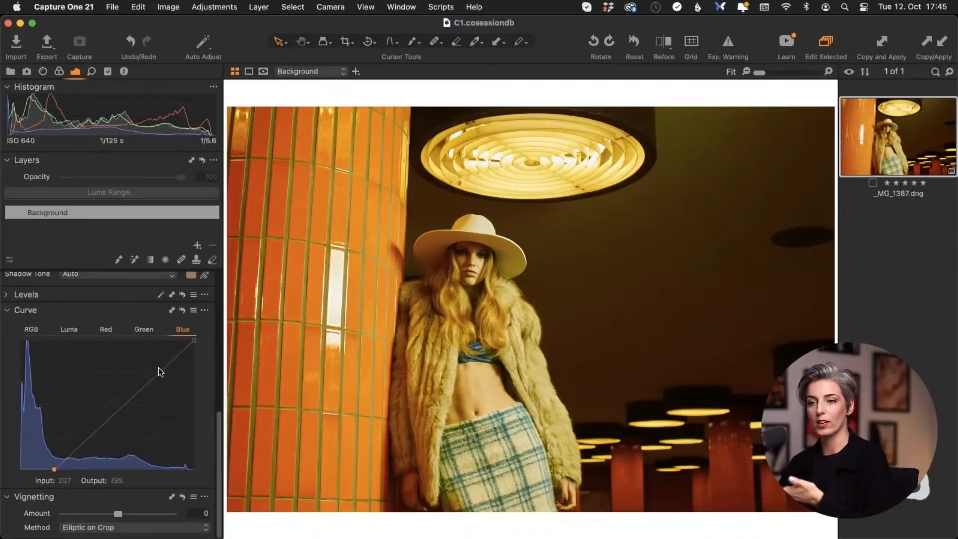
Compare the Luma, Red and Green curves, and return the Blue curve's black point to its original corner.
click(71, 329)
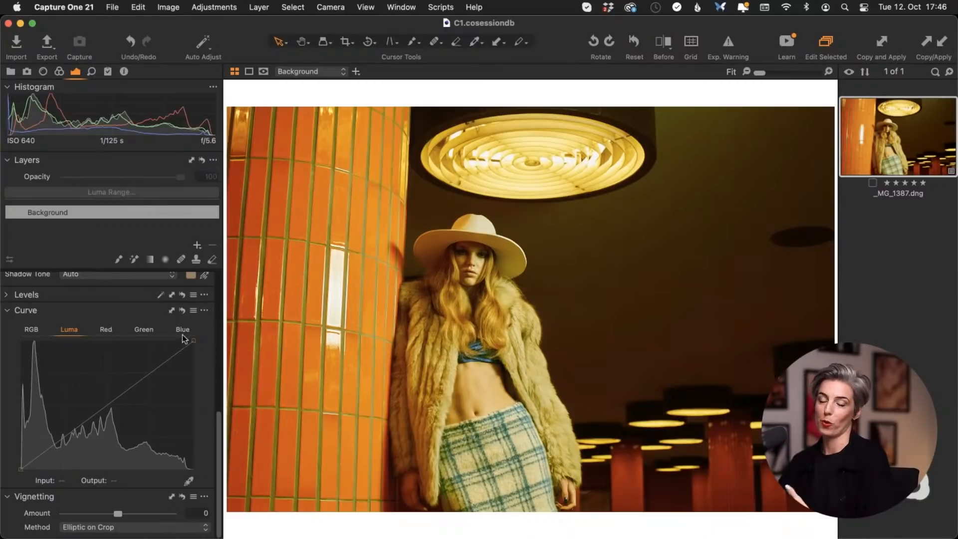
click(106, 330)
click(144, 329)
click(183, 330)
mouse_move(21, 469)
mouse_down()
mouse_move(59, 465)
mouse_move(21, 469)
mouse_up()
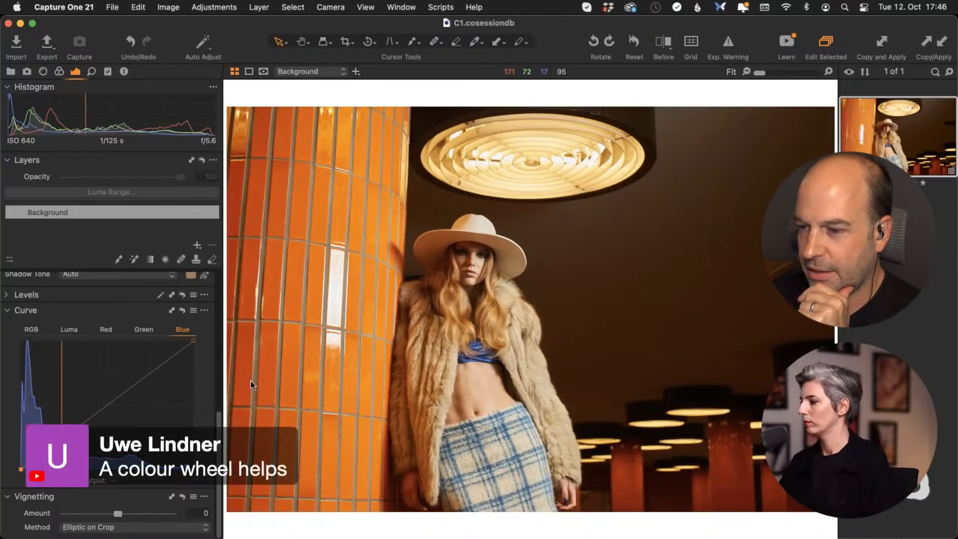
Inspect the Luma curve and bring up the combined RGB curve.
click(66, 329)
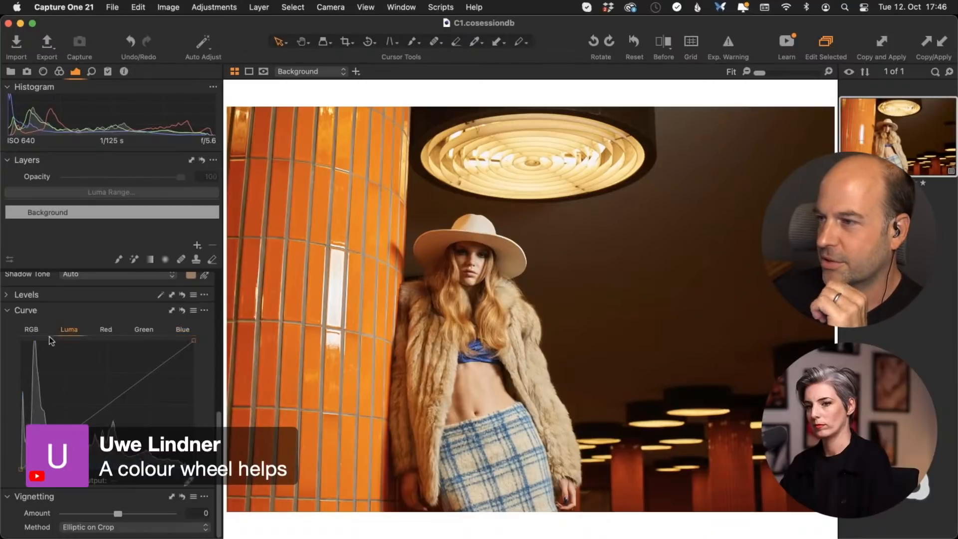
click(36, 327)
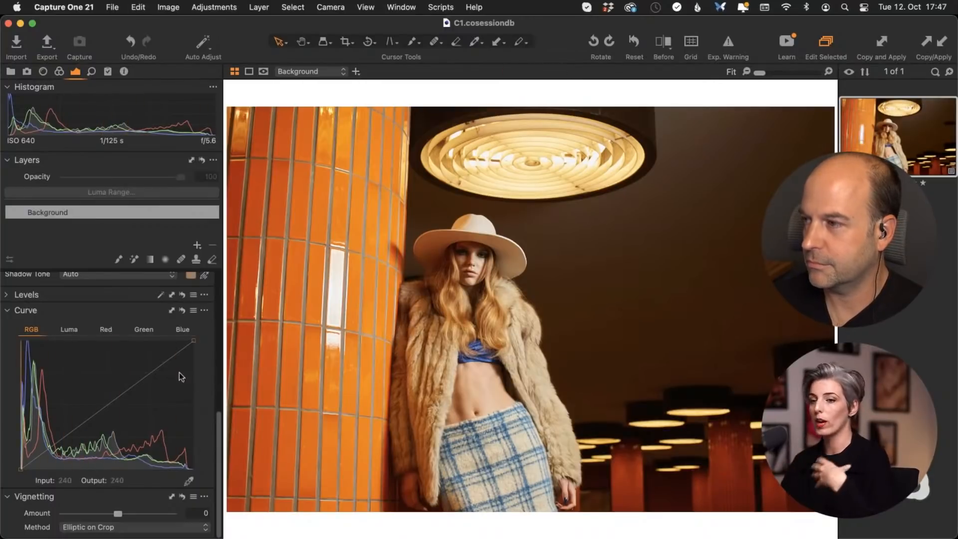
Try reshaping the Red curve with a raised black point, a midtone anchor and a shifted white point, and reset the curve.
click(106, 329)
drag(102, 409, 98, 406)
drag(22, 467, 21, 464)
drag(97, 409, 101, 417)
mouse_move(194, 341)
mouse_down()
mouse_move(200, 354)
mouse_move(189, 342)
mouse_up()
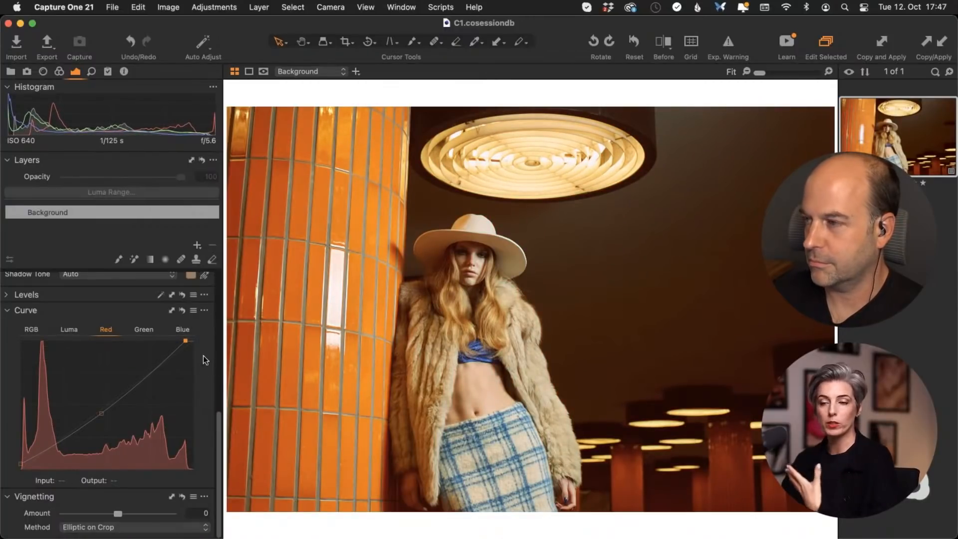
key(super+z)
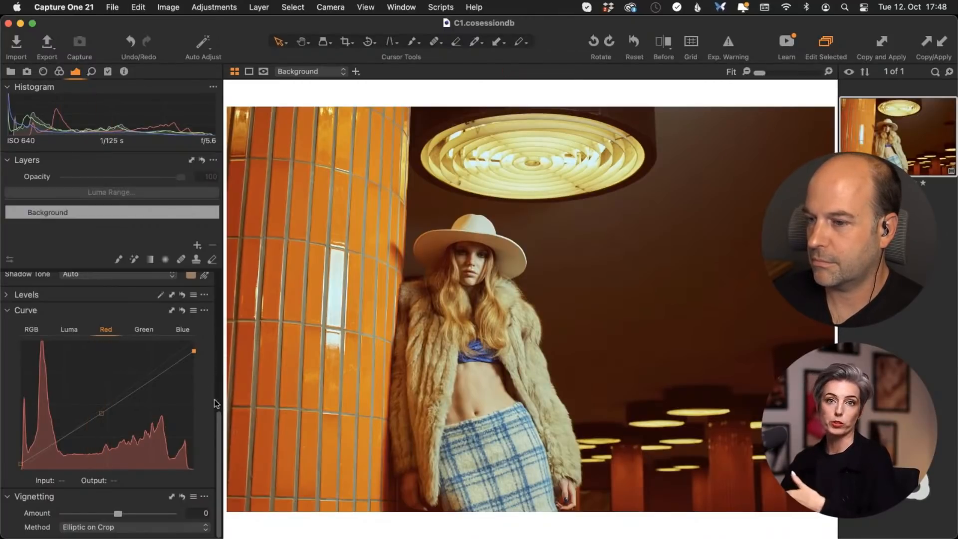
click(183, 311)
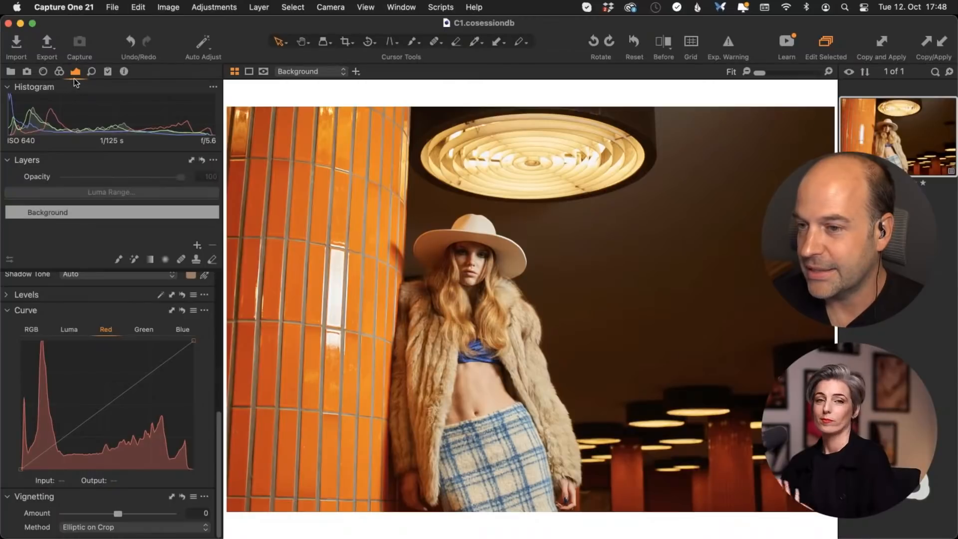
Show the colour tools, collapse White Balance and Color Editor, and expand Color Balance.
click(59, 72)
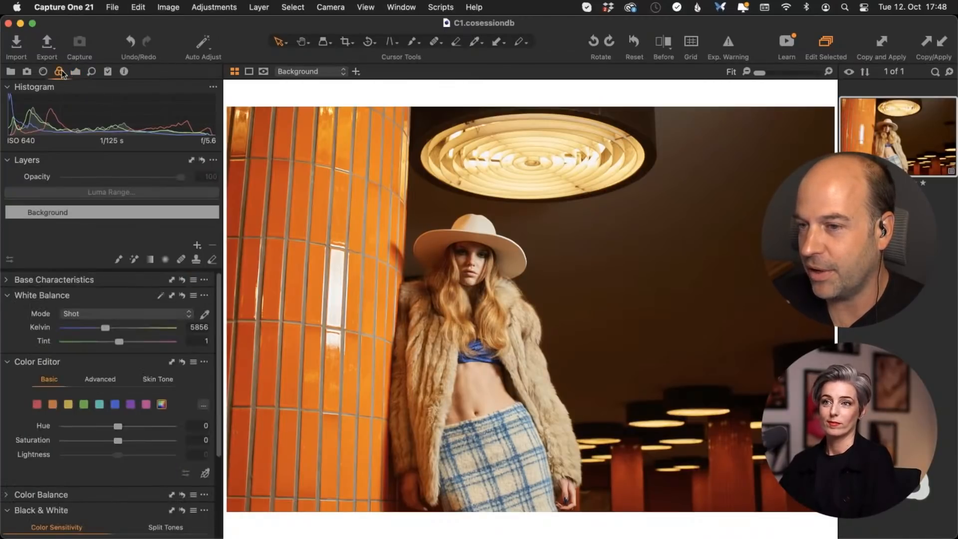
click(9, 296)
click(7, 310)
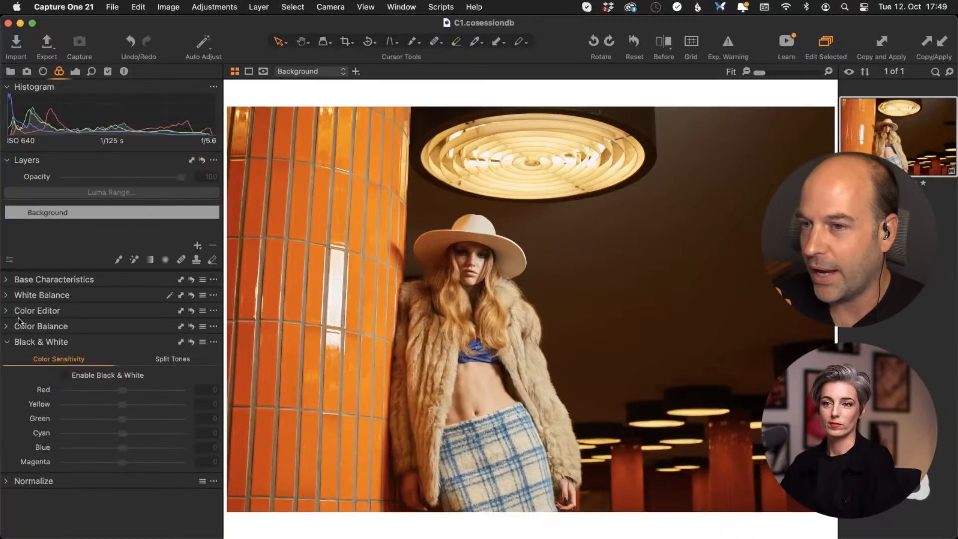
click(35, 328)
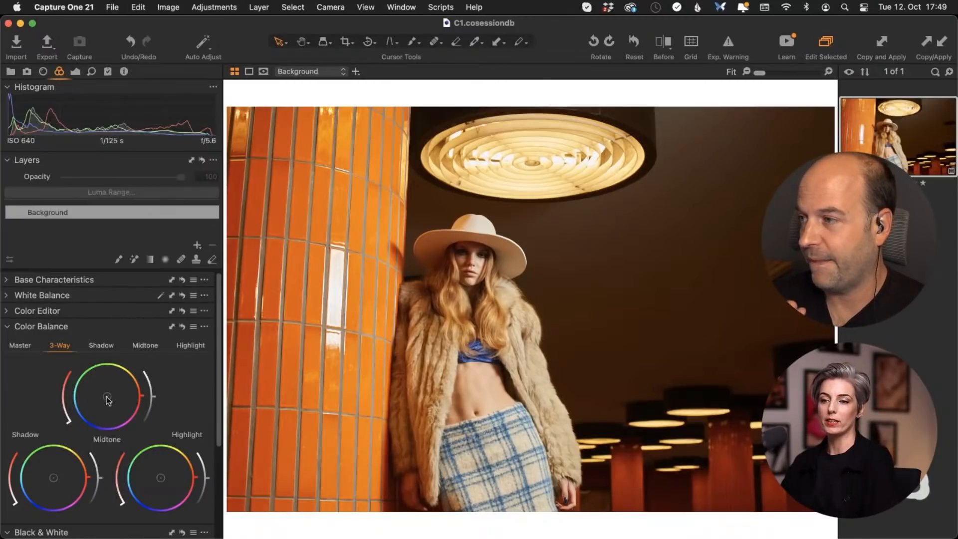
Try tinting the shadows toward red and the highlights toward green with the Color Balance wheels.
click(105, 347)
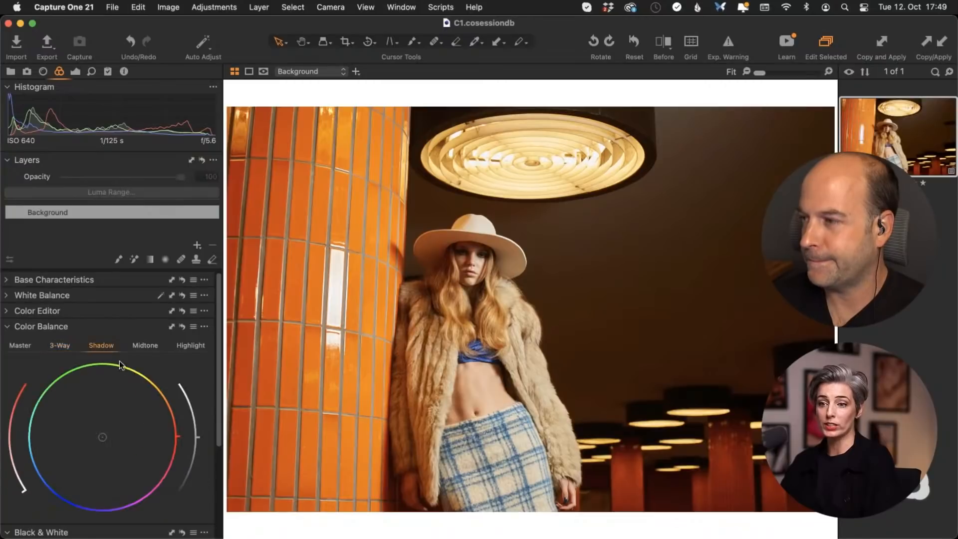
drag(96, 438, 121, 441)
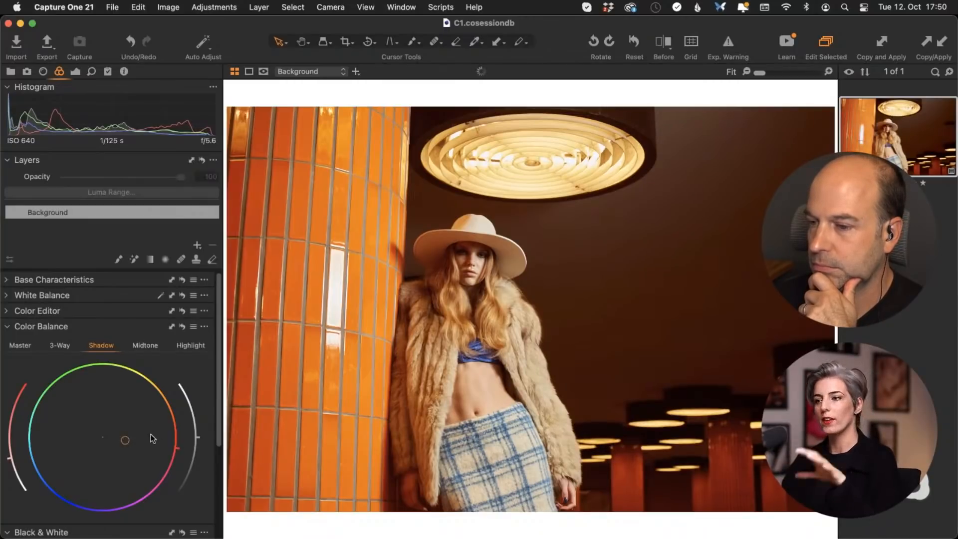
click(155, 344)
click(188, 346)
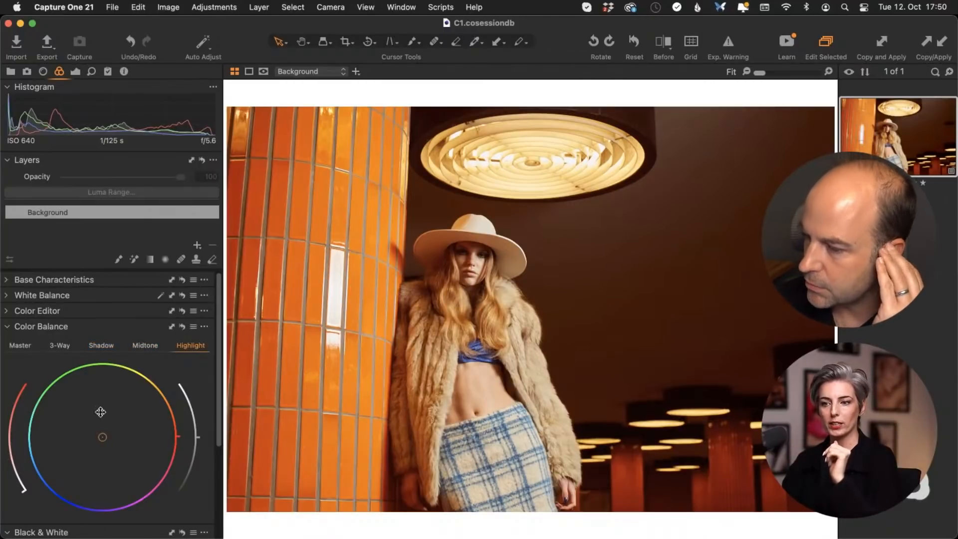
mouse_move(103, 437)
mouse_down()
mouse_move(75, 421)
mouse_move(79, 407)
mouse_move(93, 409)
mouse_up()
Try shifting the shadow tint toward magenta-red, and reset the Color Balance adjustments.
click(102, 348)
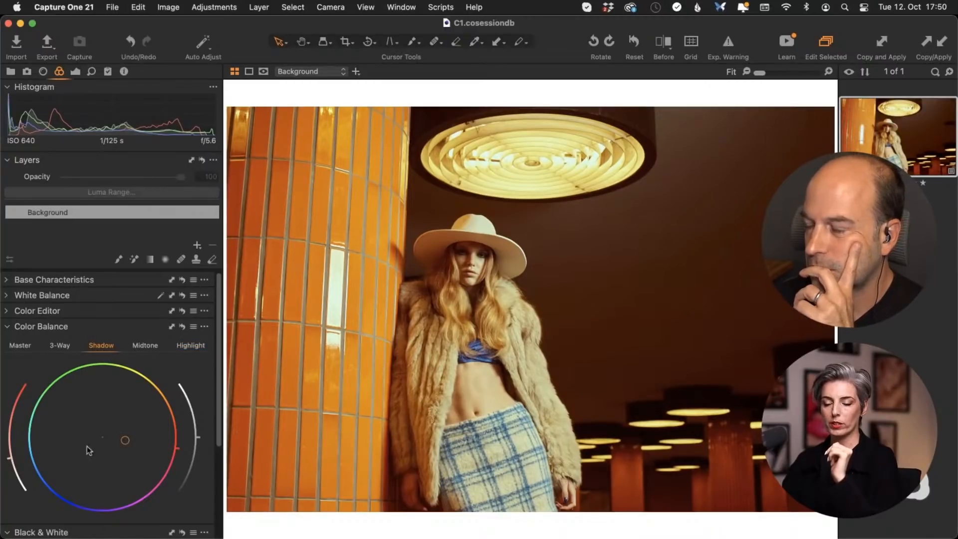
drag(131, 465, 140, 482)
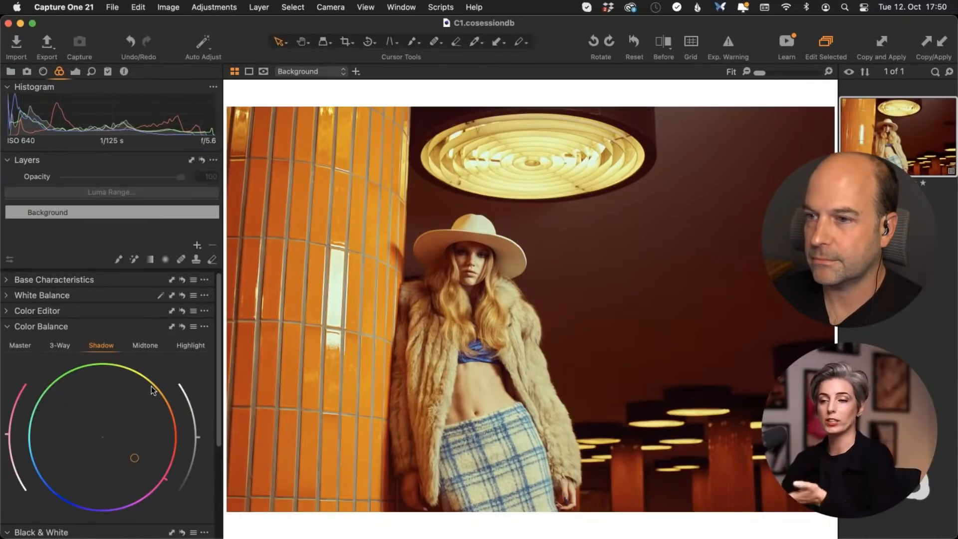
click(183, 326)
Place four anchor points along the Red curve from the shadows to the highlights.
click(75, 71)
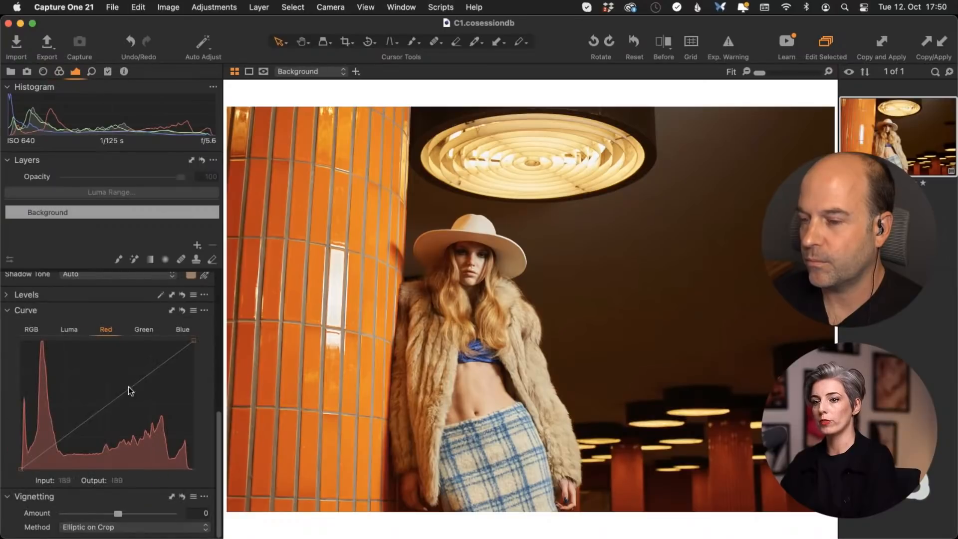
click(52, 448)
click(84, 426)
click(120, 398)
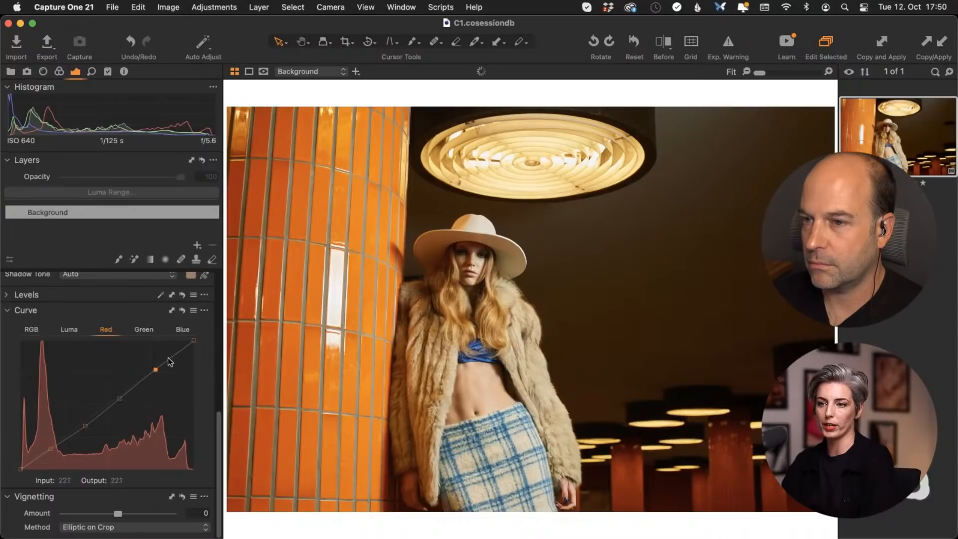
click(155, 370)
Try lifting the Red curve's anchors slightly, adding two more in the upper range to shape the highlights.
drag(155, 370, 149, 367)
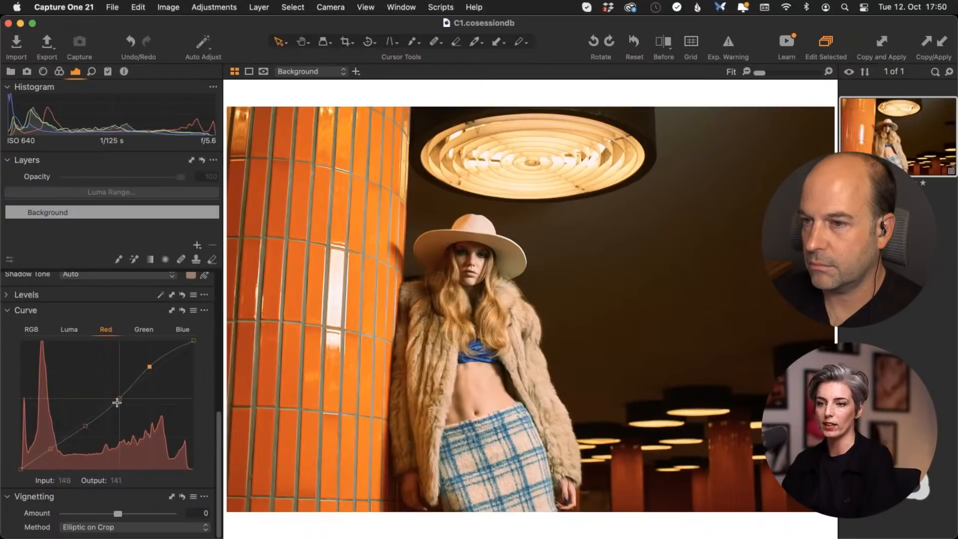
drag(85, 426, 80, 425)
drag(120, 398, 120, 394)
click(140, 377)
drag(173, 350, 155, 362)
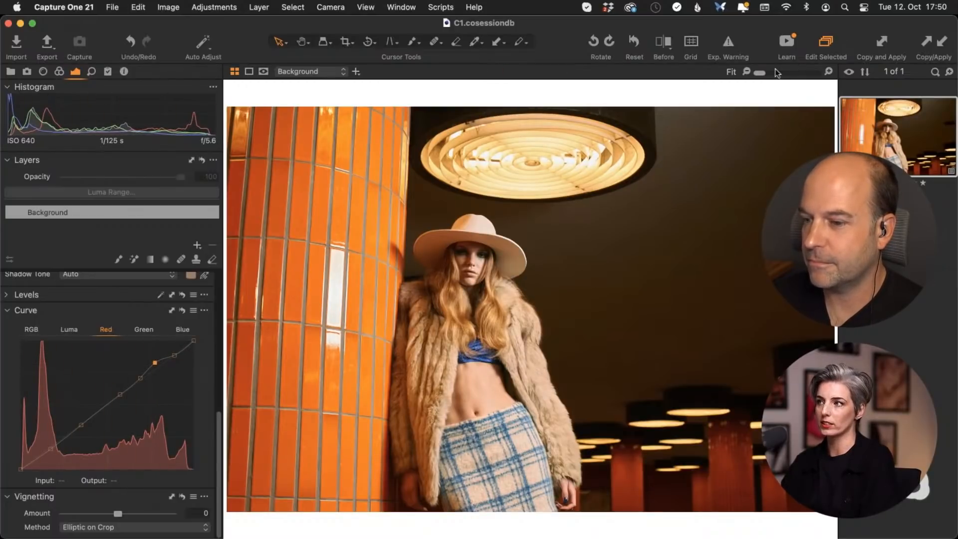
Show the model's face at 100% and lower the Red curve's highlight anchor to shift the skin and hat colour.
drag(771, 73, 778, 72)
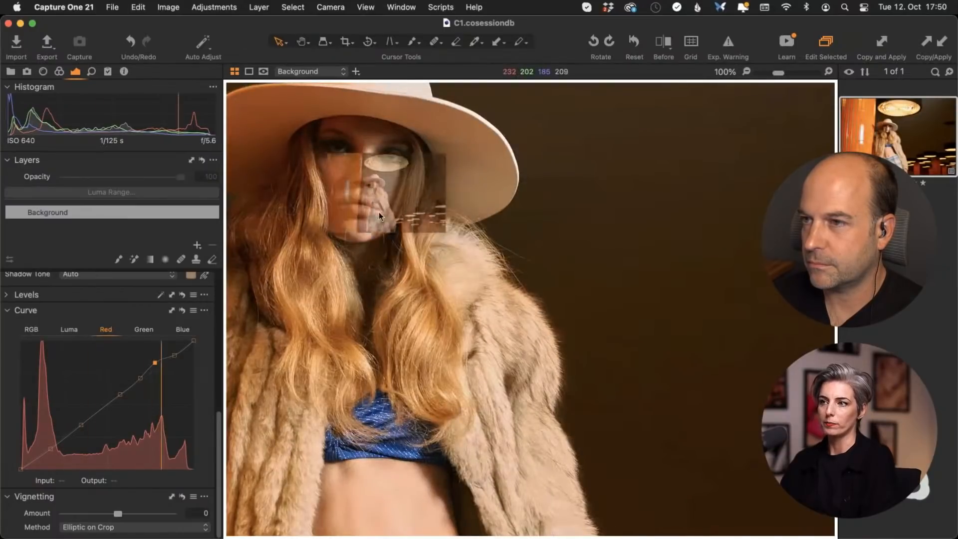
drag(376, 195, 453, 263)
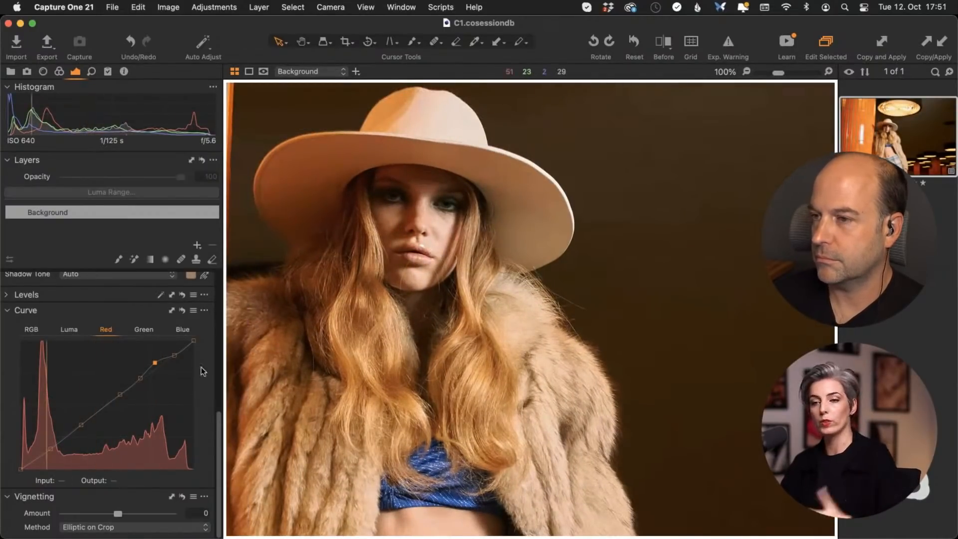
mouse_move(155, 365)
mouse_down()
mouse_move(144, 360)
mouse_move(159, 370)
mouse_up()
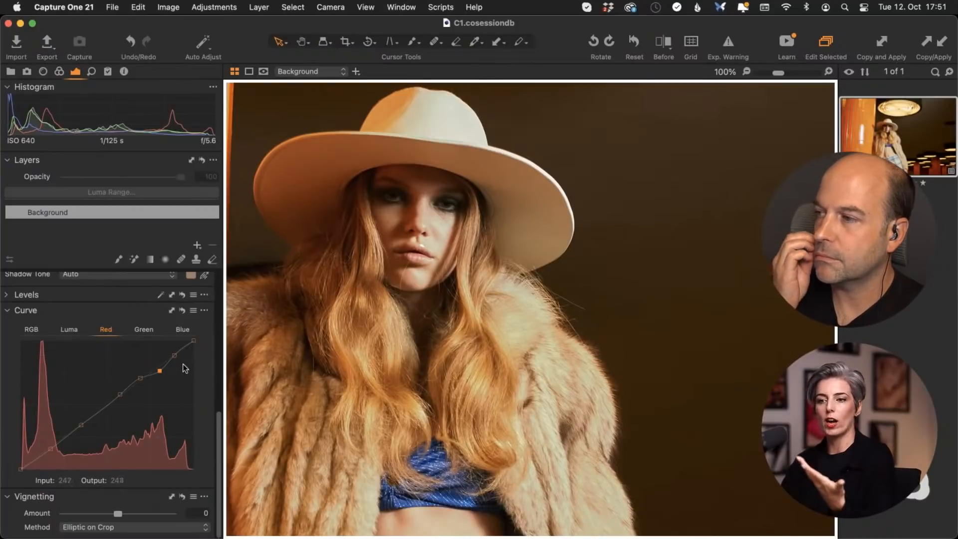
Try adjusting the highlight lightness in Color Balance, and reset the tool.
click(59, 71)
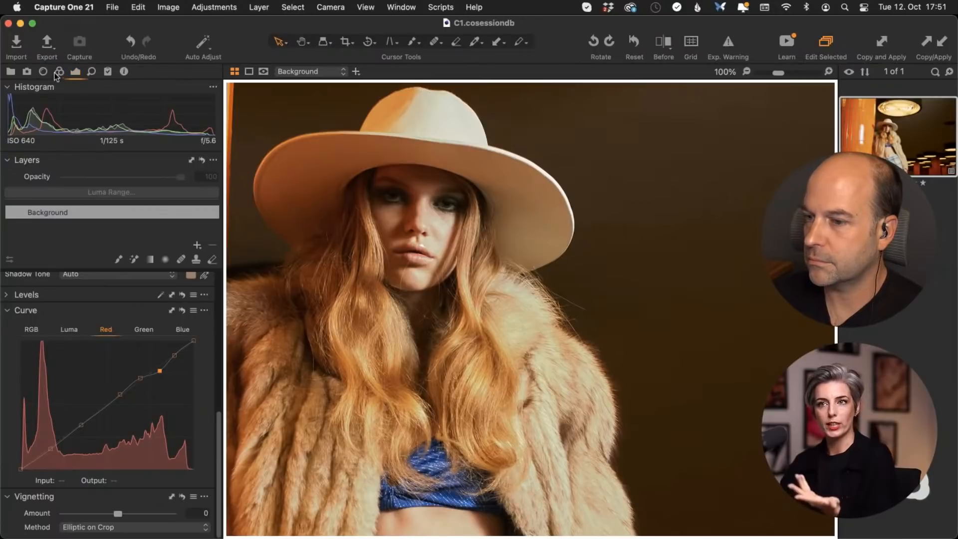
click(188, 349)
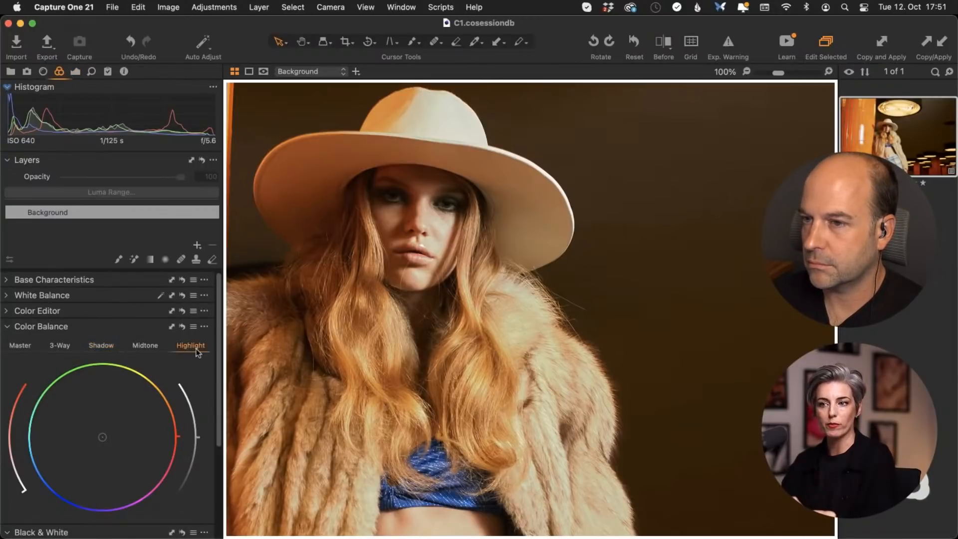
mouse_move(199, 436)
mouse_down()
mouse_move(195, 397)
mouse_move(217, 406)
mouse_move(206, 427)
mouse_up()
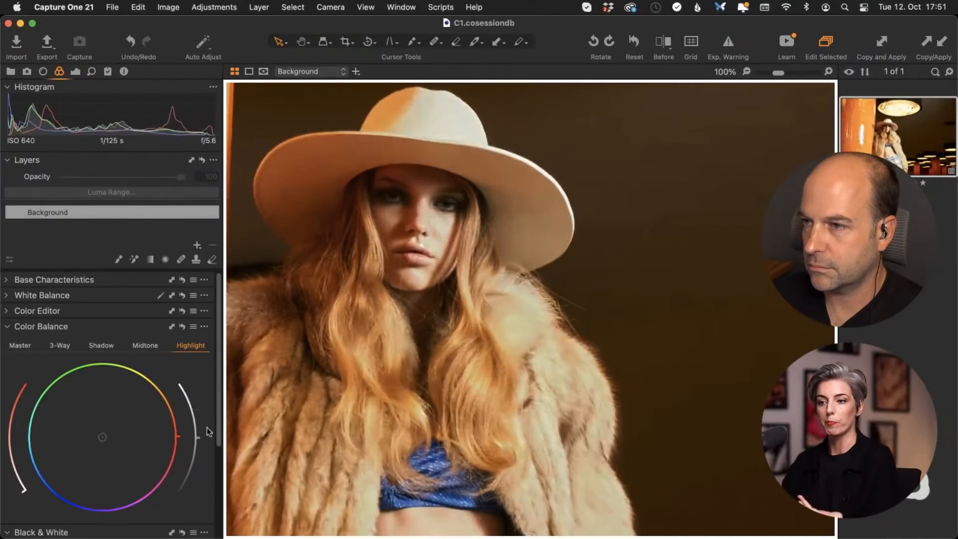
click(183, 327)
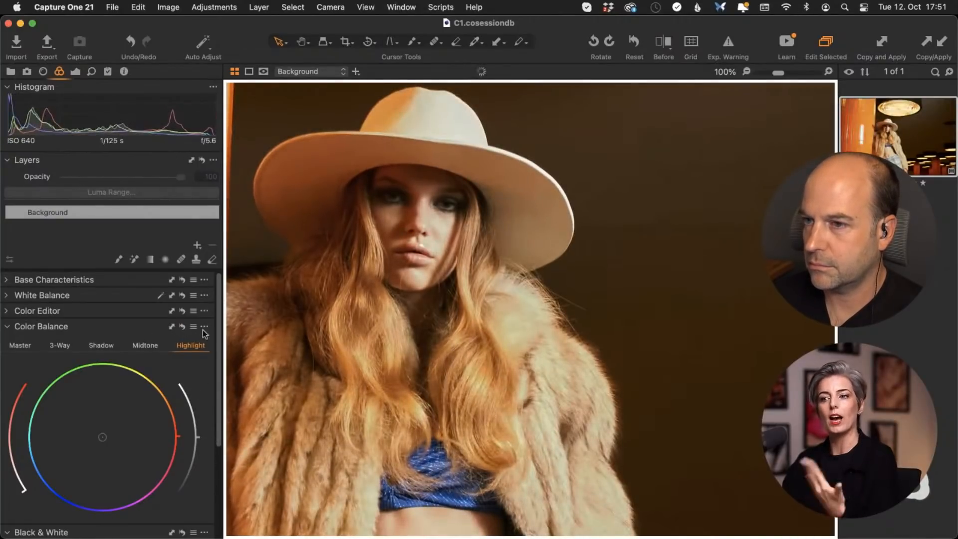
Reset the Red curve to a straight line.
click(74, 71)
click(182, 313)
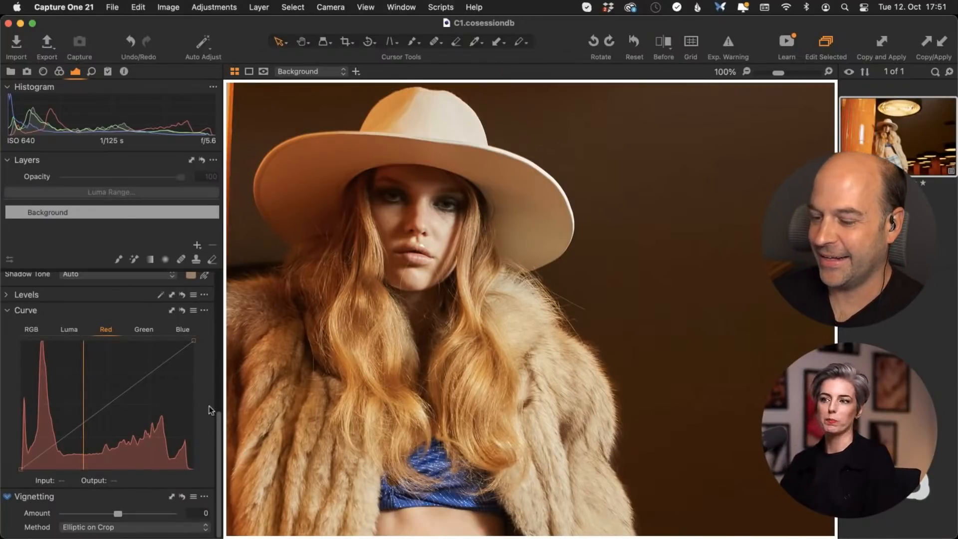
mouse_move(219, 437)
mouse_down()
mouse_move(216, 409)
mouse_move(222, 430)
mouse_up()
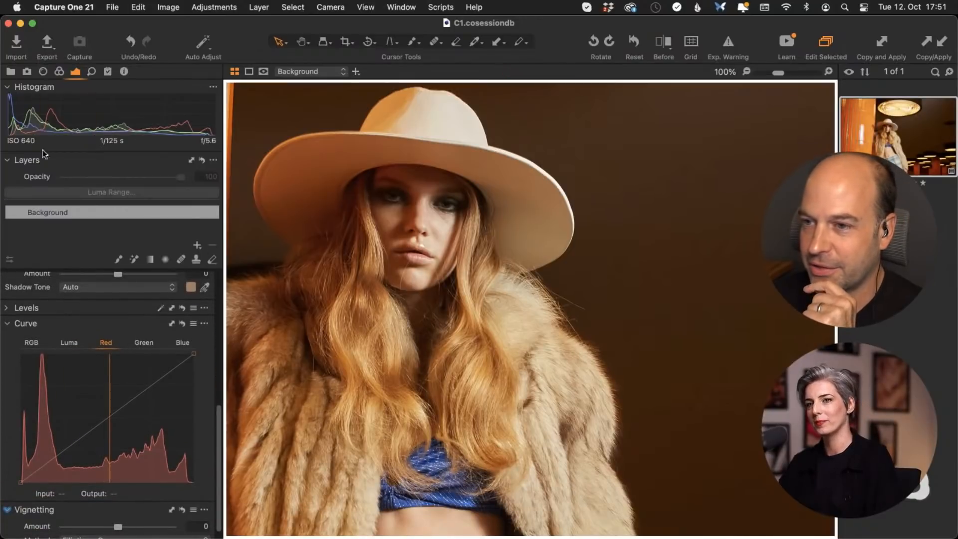
Add an adjustment layer above the background and name it Colour Grade.
click(197, 244)
double_click(95, 210)
text(Colour Grade)
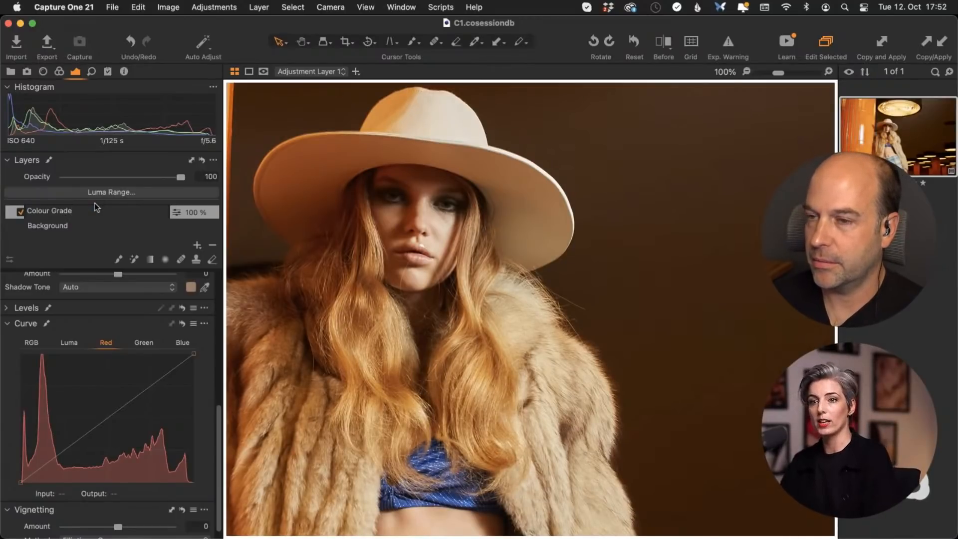
key(Return)
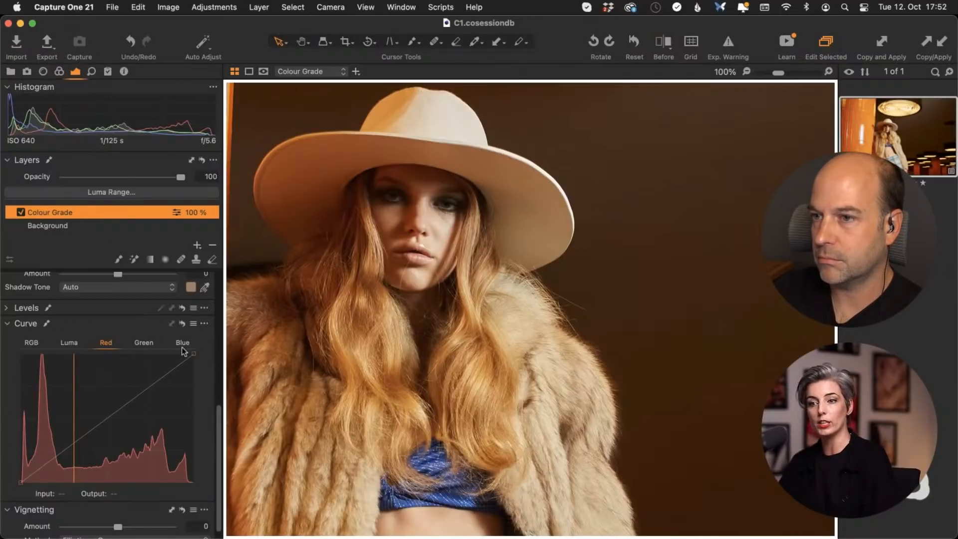
Add a second adjustment layer above Colour Grade and name it Contrast.
click(197, 245)
double_click(58, 211)
text(Contrast)
key(Return)
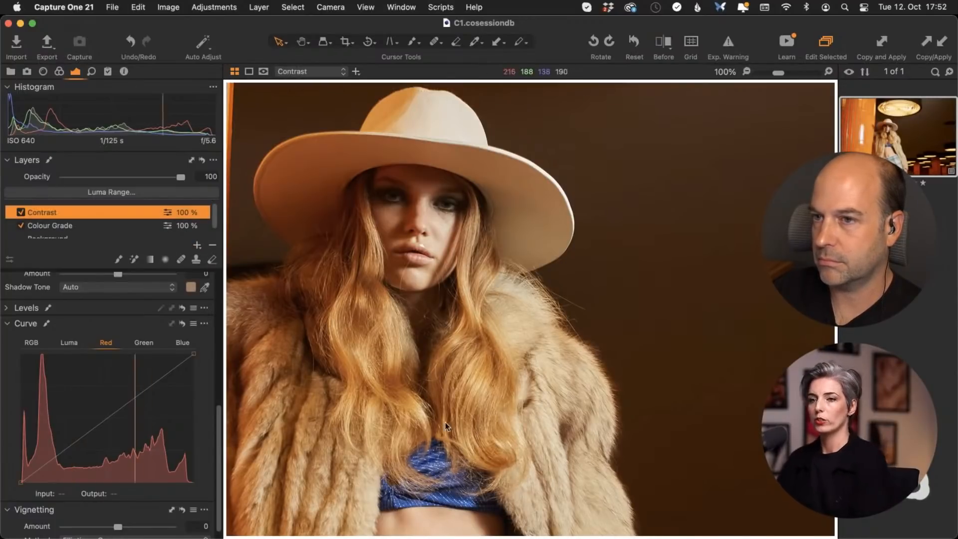
Compare the RGB and Luma curves on the Contrast layer and fit the whole photo in view.
click(30, 343)
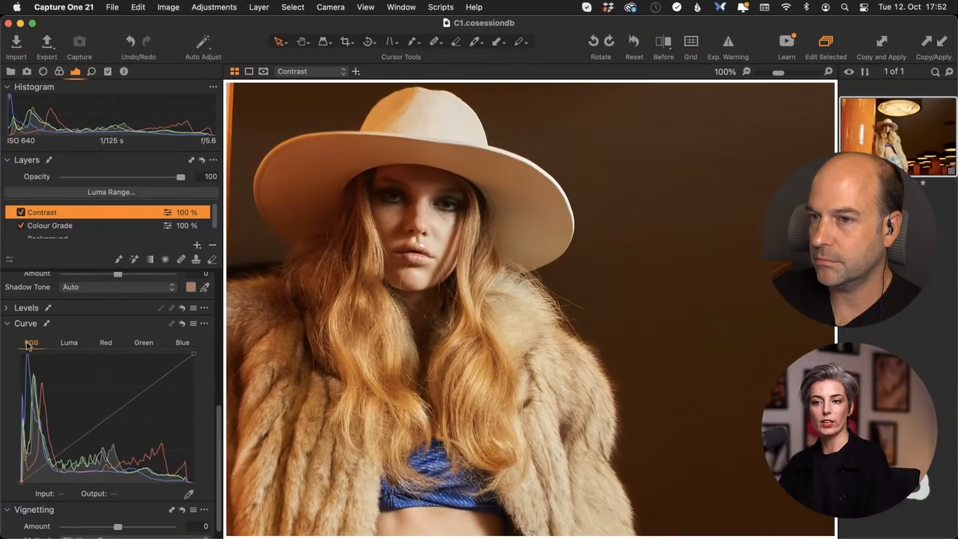
click(70, 344)
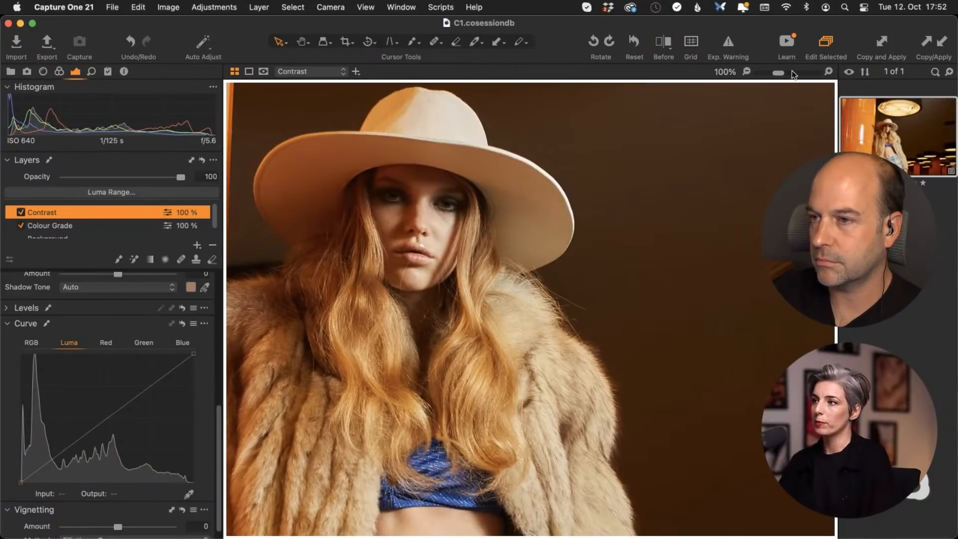
drag(776, 75, 759, 73)
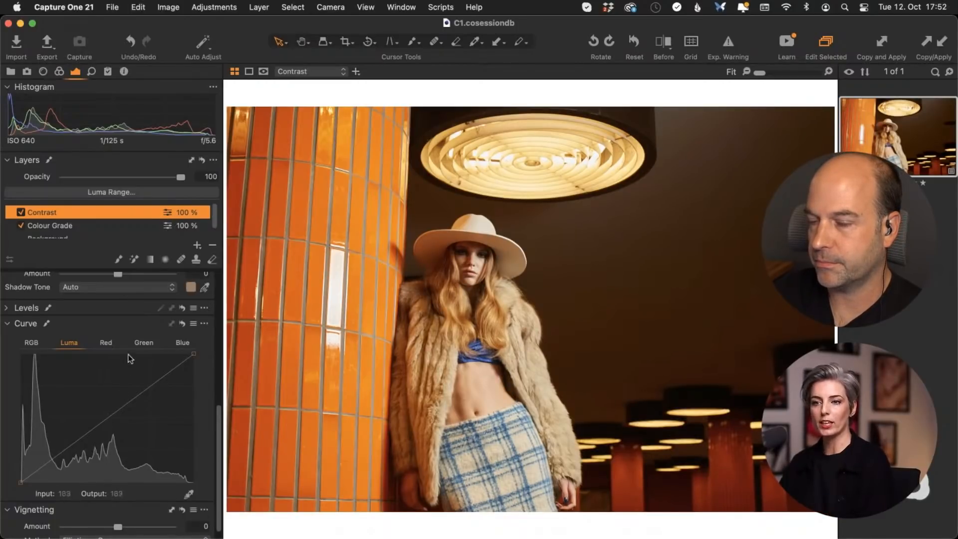
Try pulling down the midtones of the Red curve on the Colour Grade layer.
click(77, 227)
click(105, 343)
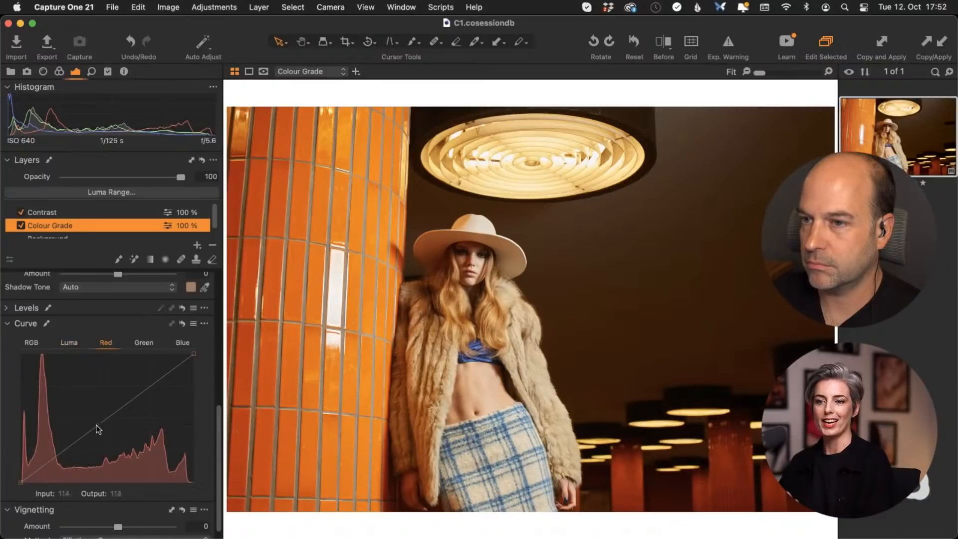
mouse_move(105, 423)
mouse_down()
mouse_move(99, 412)
mouse_move(118, 434)
mouse_up()
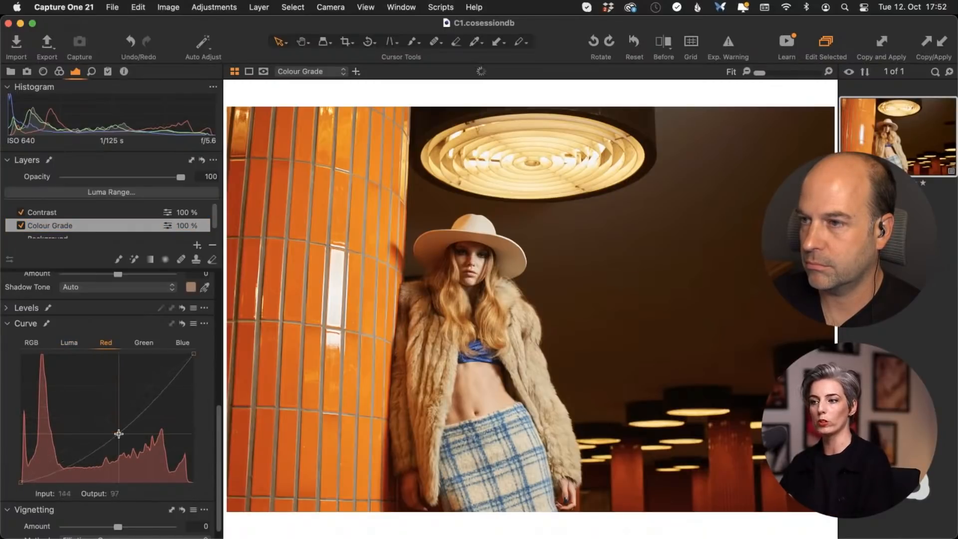
Look over the mask commands for the Colour Grade layer and the types of new layer available above Contrast.
right_click(87, 225)
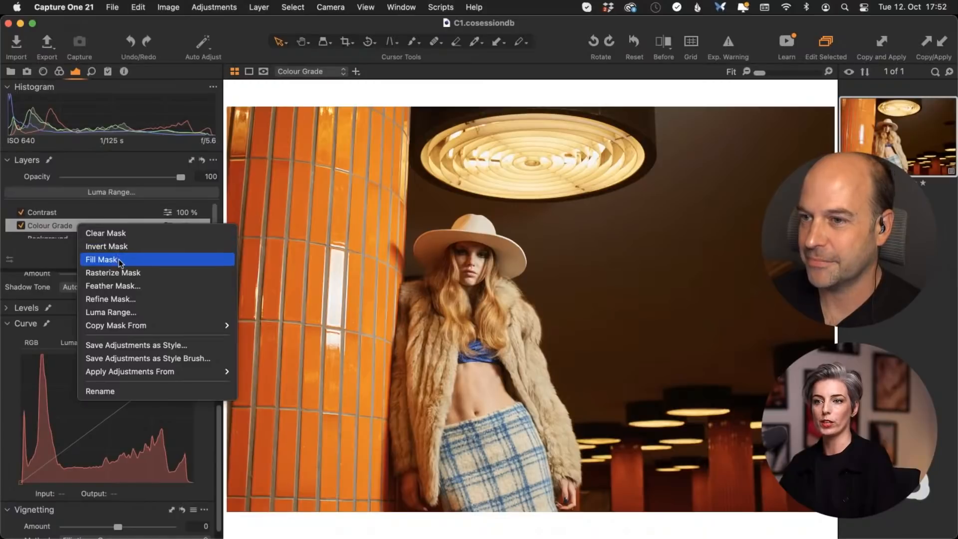
click(108, 246)
click(75, 214)
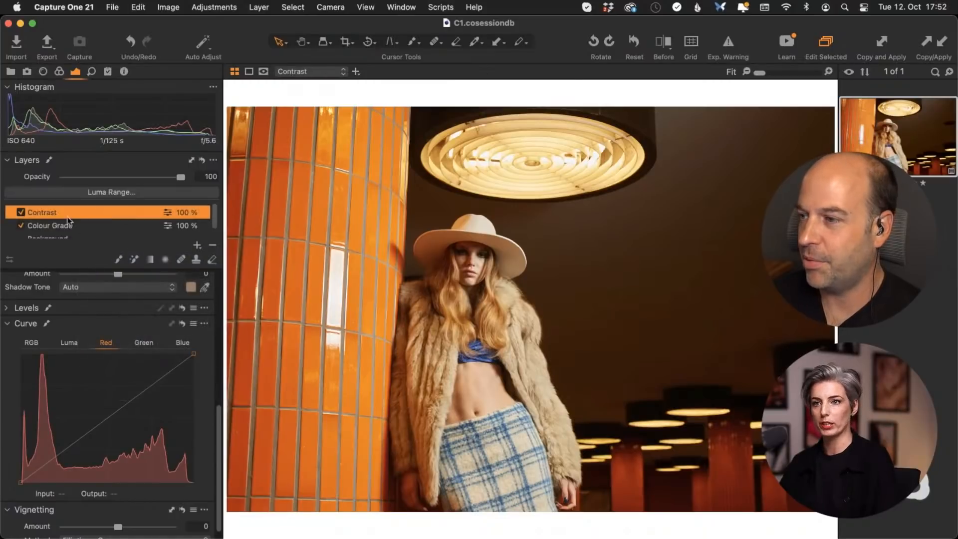
click(197, 245)
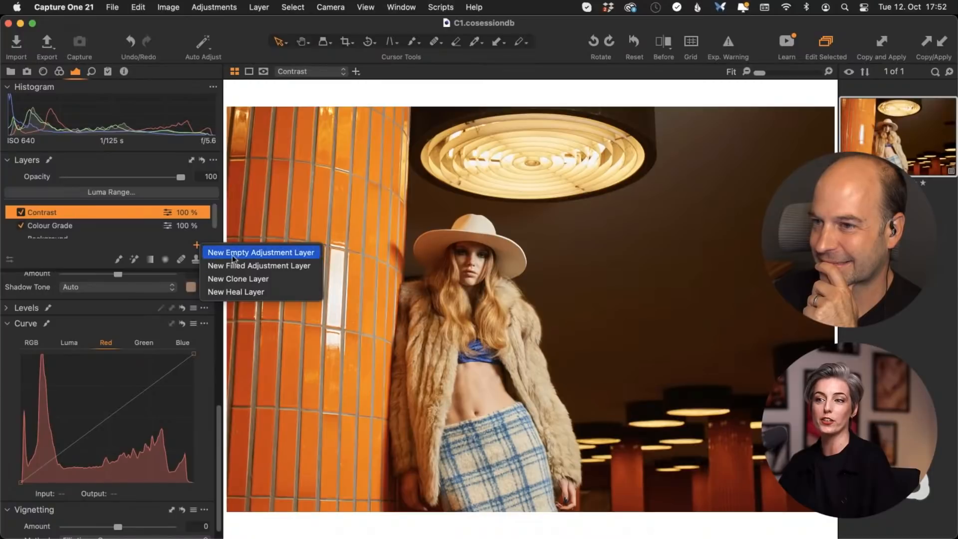
click(147, 222)
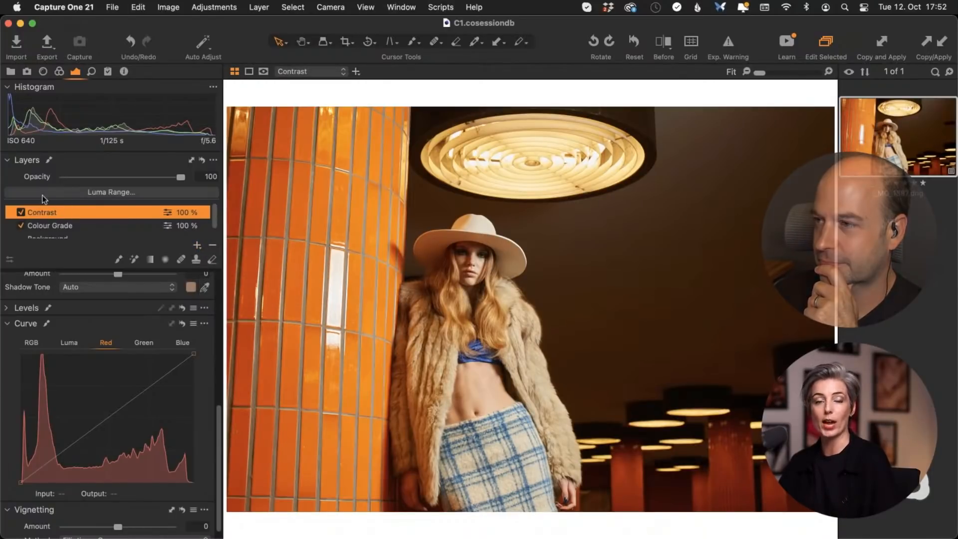
Check the Contrast layer's mask coverage by showing the mask overlay on the photo and hiding it again.
right_click(66, 210)
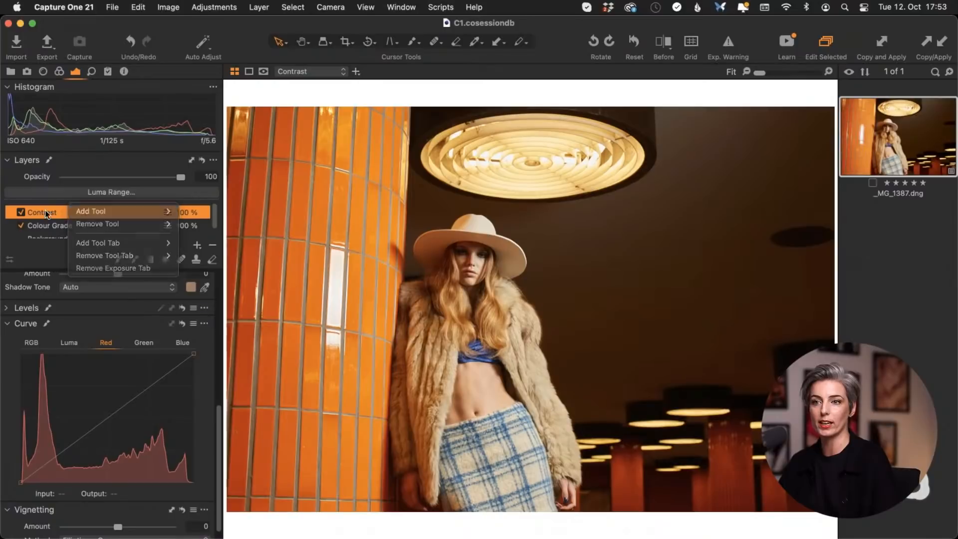
right_click(62, 211)
click(128, 241)
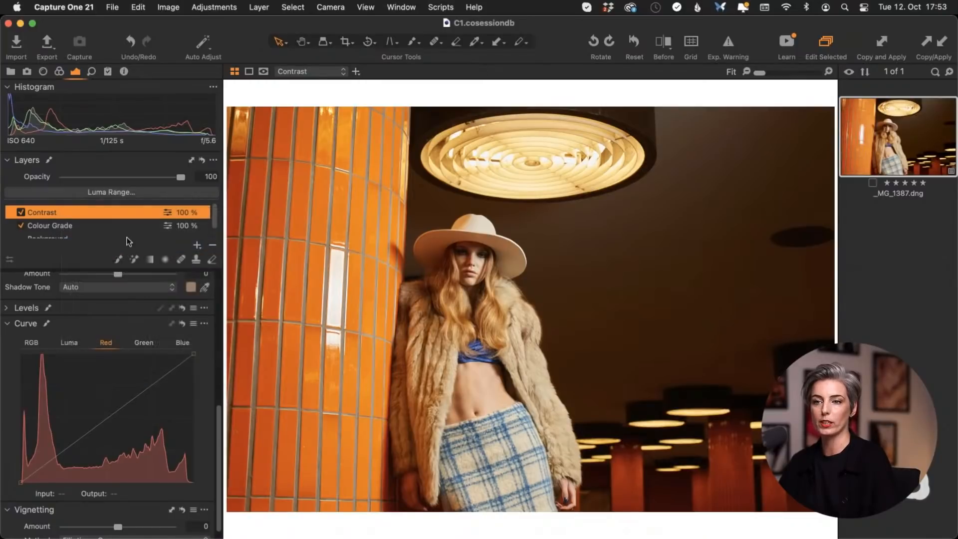
key(m)
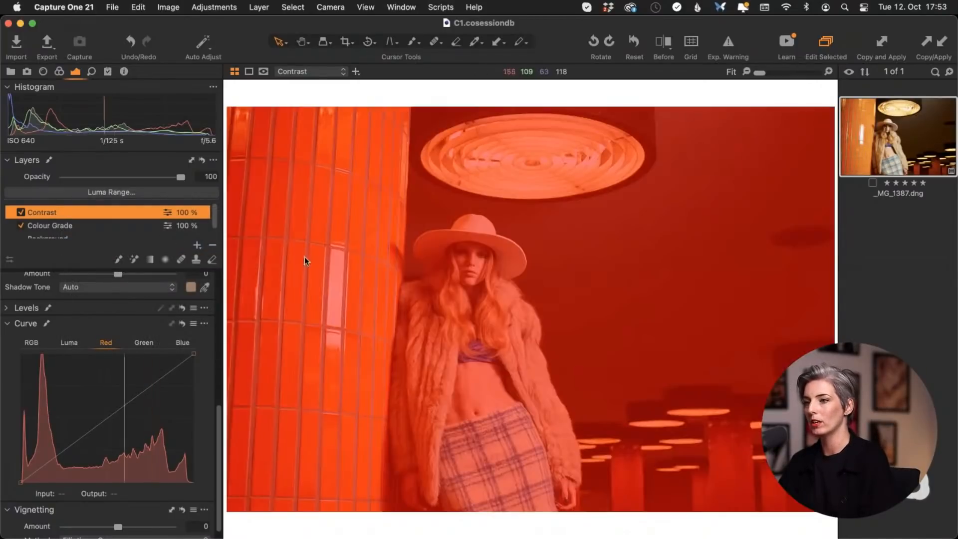
key(m)
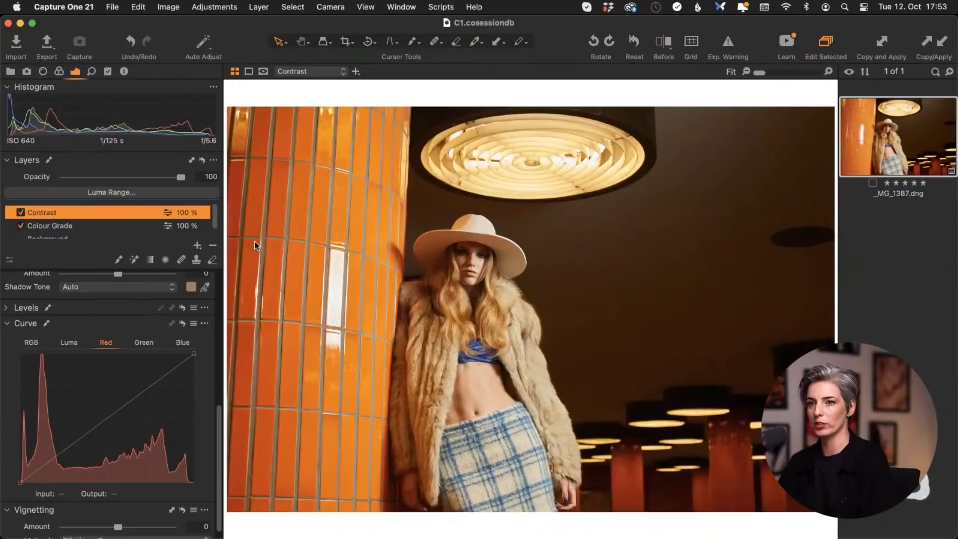
Try a midtone point on the Colour Grade layer's Red curve and reset the curve.
key(Down)
mouse_move(107, 417)
mouse_down()
mouse_move(96, 413)
mouse_move(116, 429)
mouse_move(108, 418)
mouse_up()
click(181, 324)
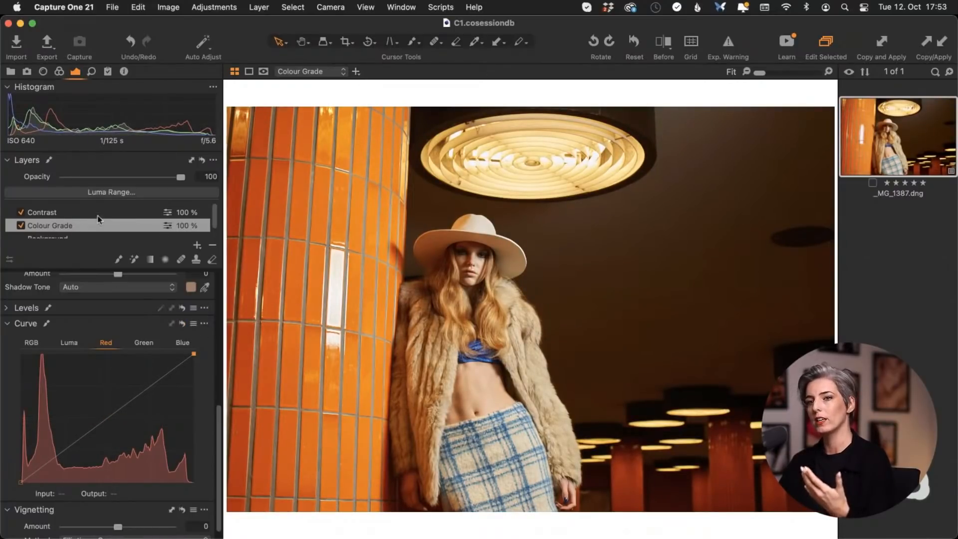
Try raising and lowering the Red curve's midtones with Colour Grade at 44% and 19% opacity, and remove the curve point.
drag(181, 179, 125, 176)
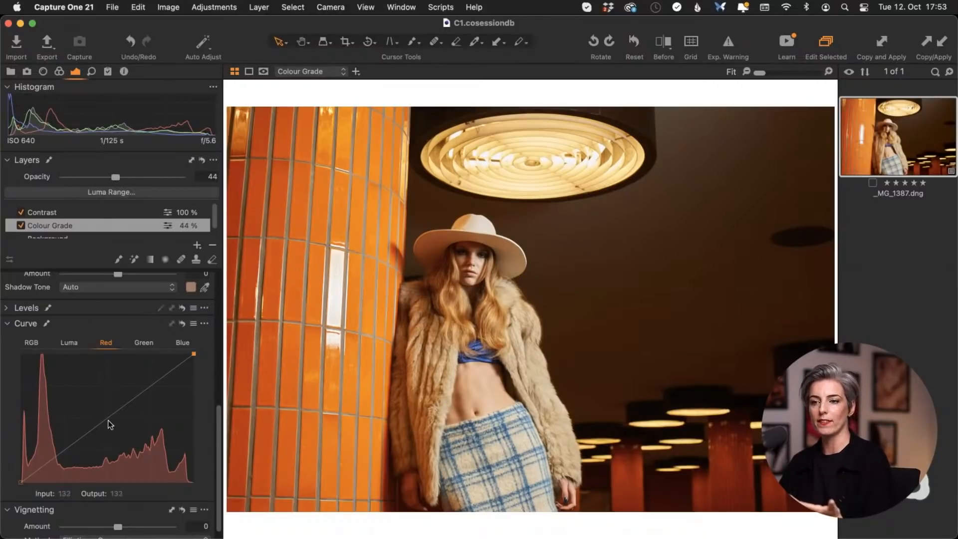
drag(107, 423, 99, 412)
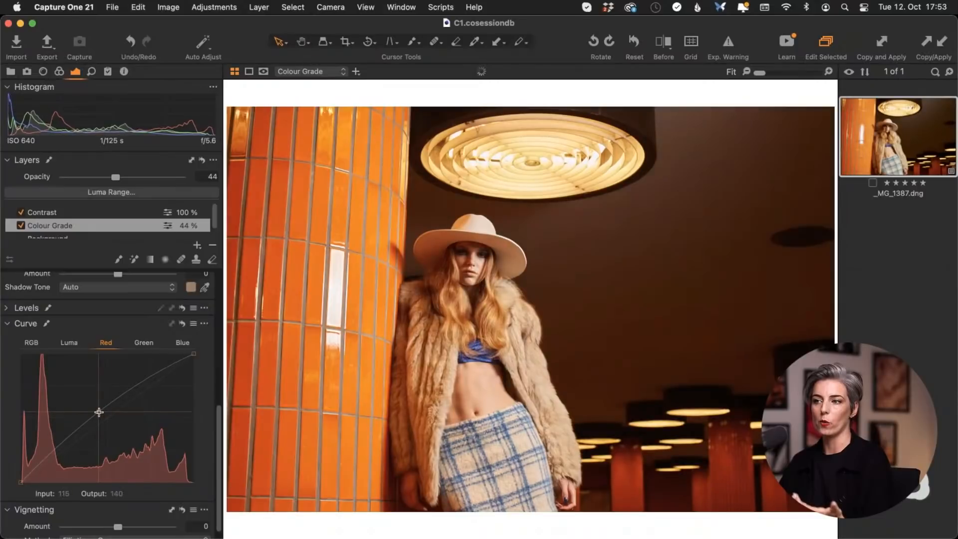
drag(116, 177, 92, 175)
drag(99, 412, 114, 428)
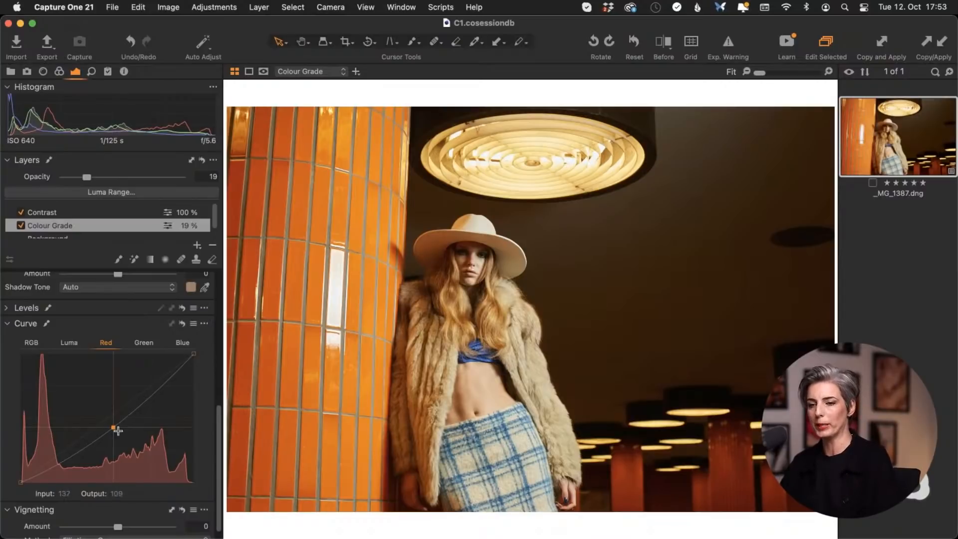
drag(113, 427, 197, 469)
On the Contrast layer's Luma curve, pull the midtones down slightly and move the white point slightly inward.
click(71, 213)
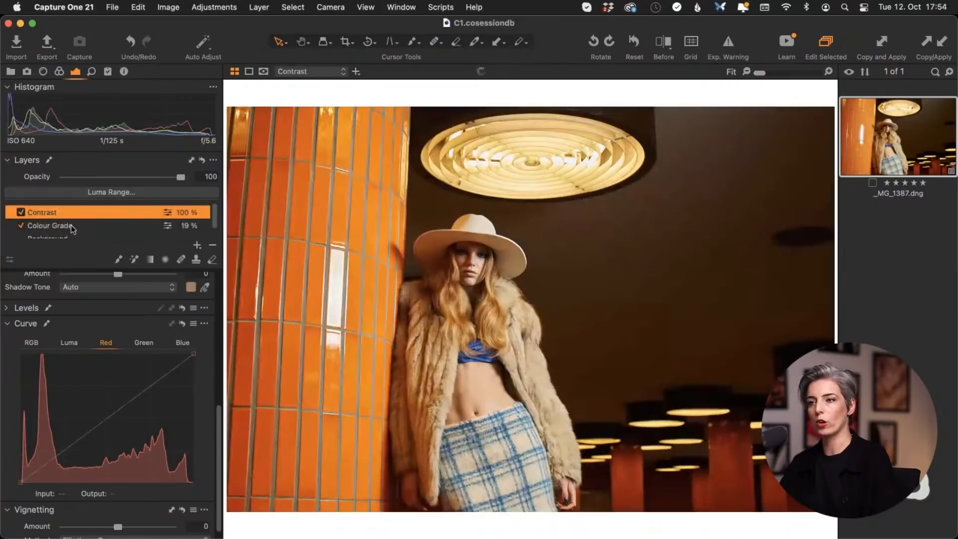
click(68, 342)
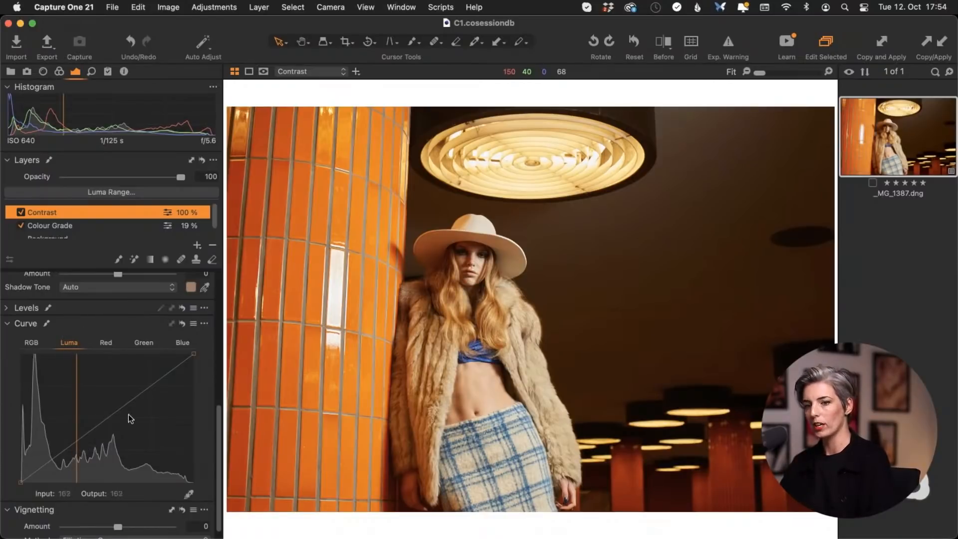
drag(107, 419, 109, 427)
drag(194, 354, 186, 353)
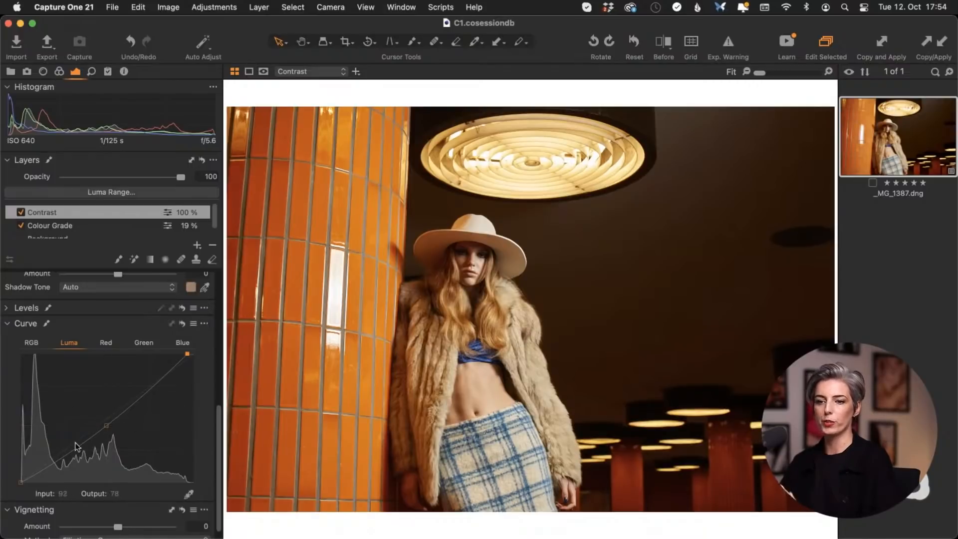
On the Colour Grade layer's Green curve, pull down the midtones and lower the white point's output to about 210.
click(78, 227)
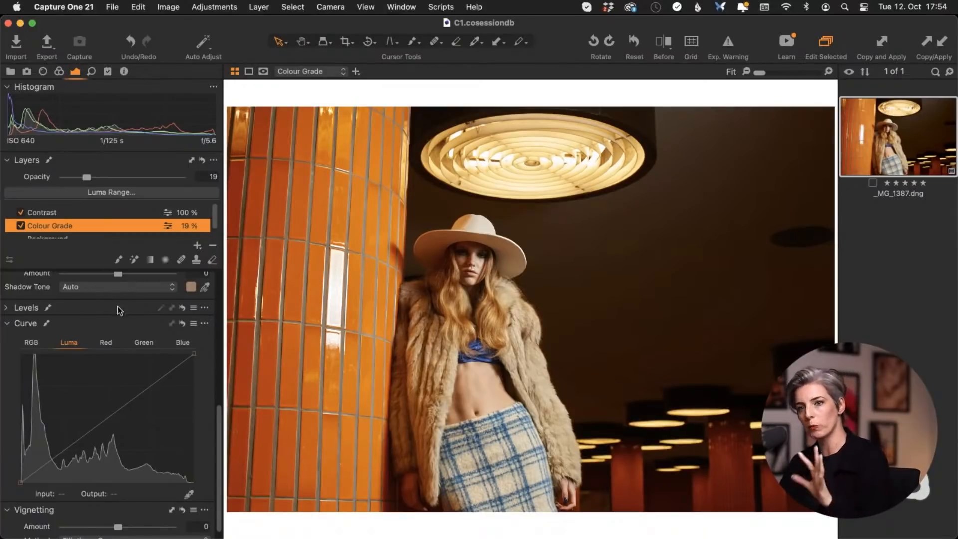
click(145, 343)
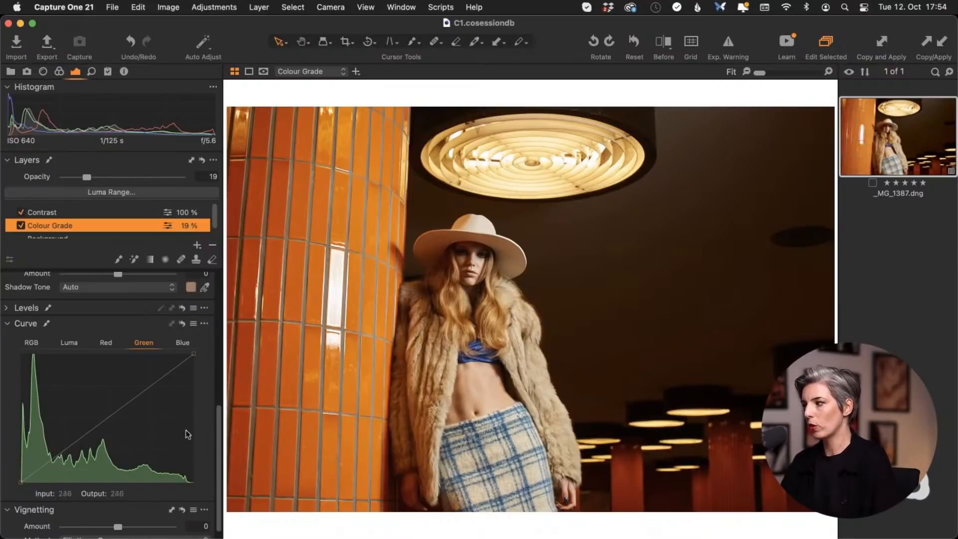
click(110, 424)
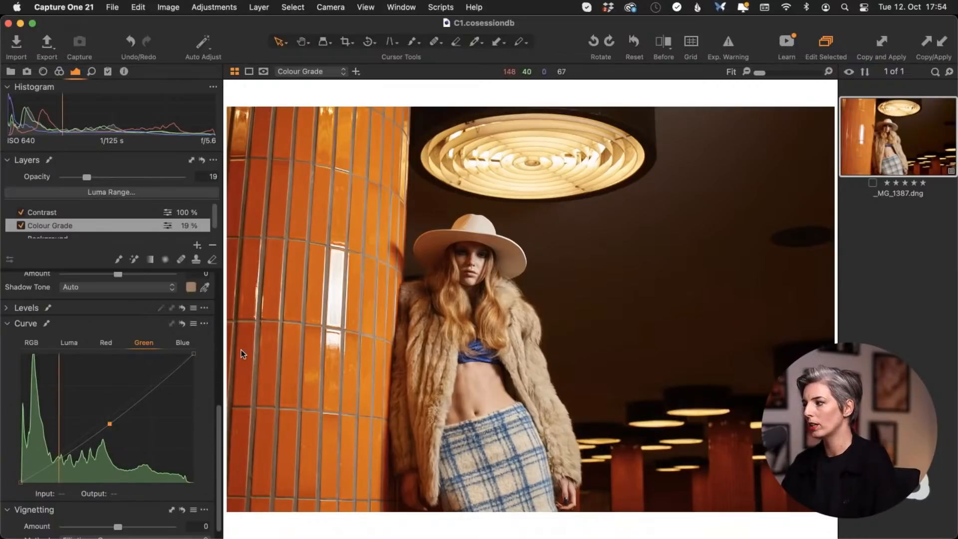
mouse_move(109, 423)
mouse_down()
mouse_move(120, 442)
mouse_move(97, 404)
mouse_move(119, 430)
mouse_move(103, 426)
mouse_move(111, 428)
mouse_move(108, 418)
mouse_move(112, 427)
mouse_up()
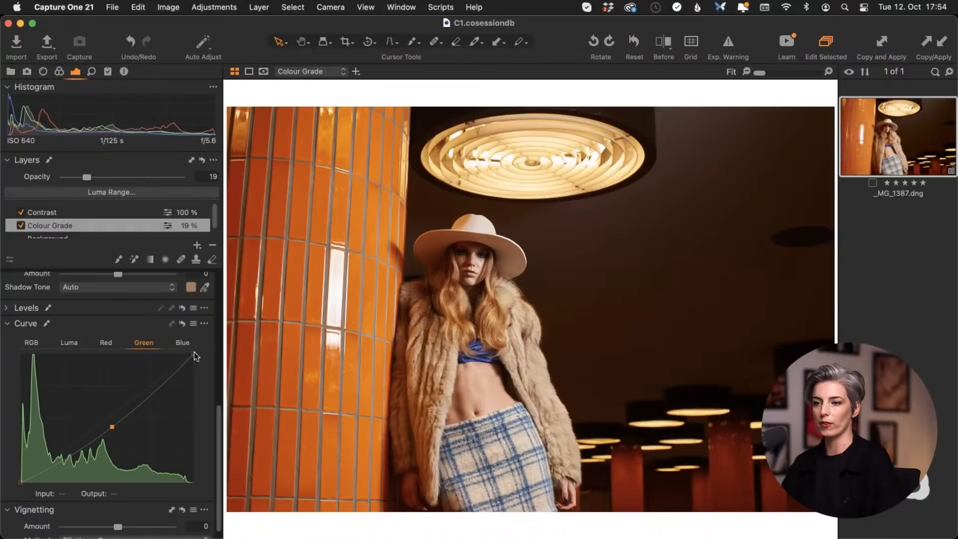
drag(193, 353, 202, 378)
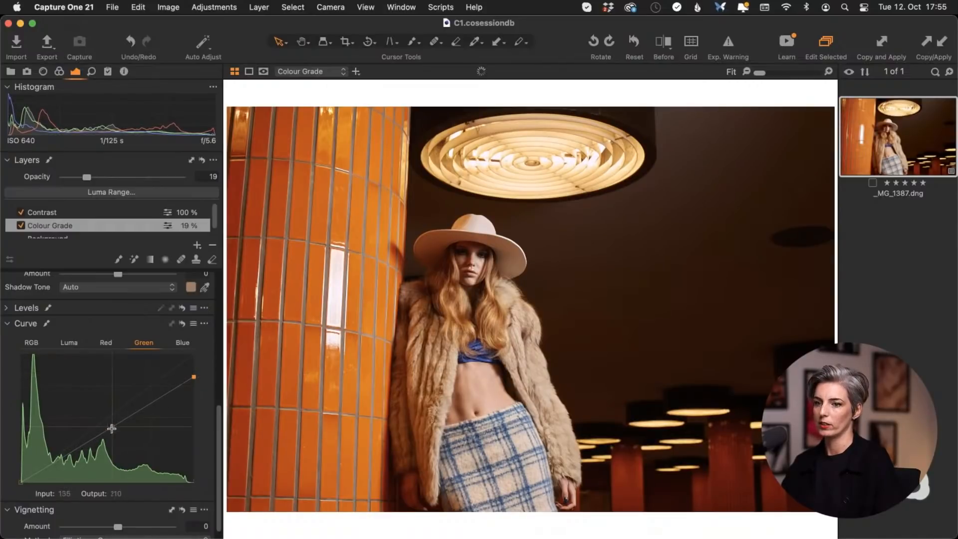
mouse_move(114, 432)
mouse_down()
mouse_move(115, 443)
mouse_move(106, 428)
mouse_up()
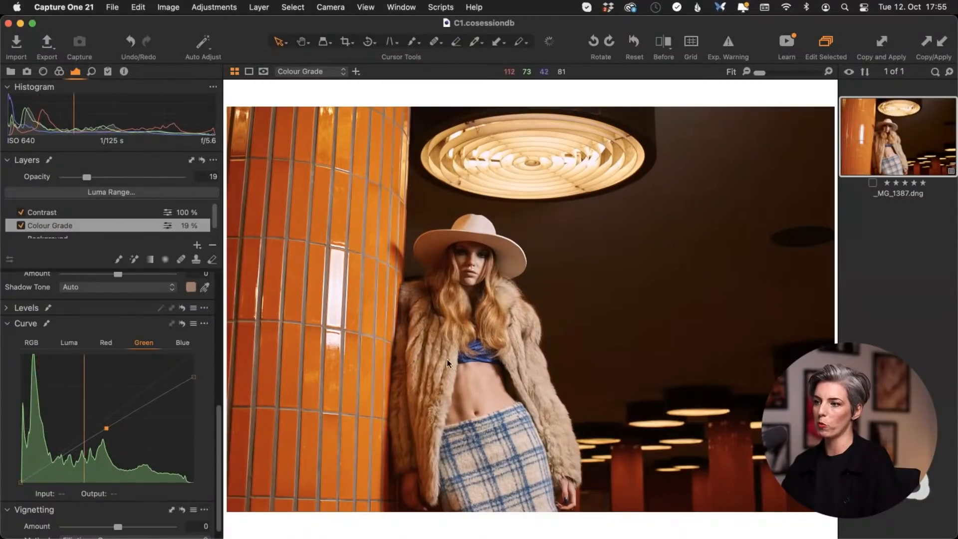
Raise the Colour Grade layer's opacity to 100%.
click(107, 178)
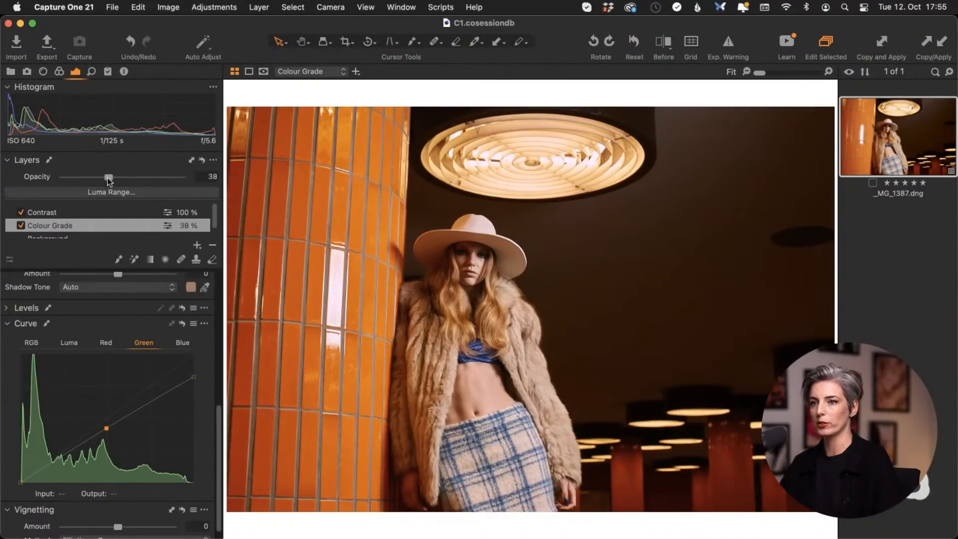
drag(122, 178, 153, 181)
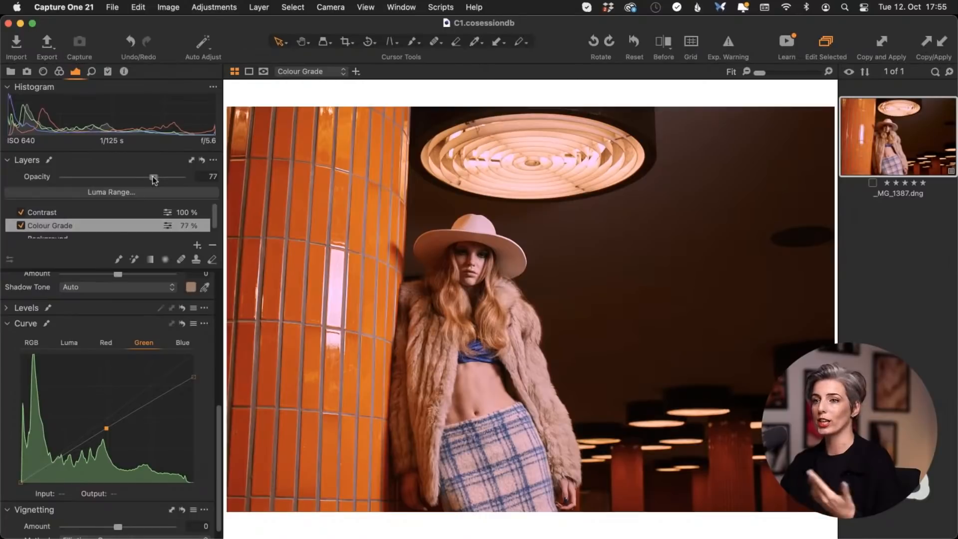
drag(153, 180, 186, 180)
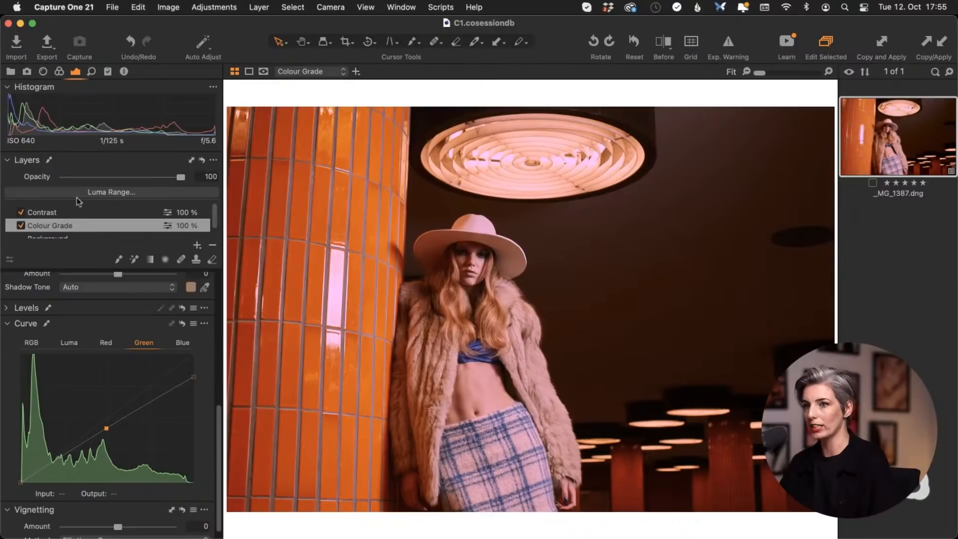
Move the black point of the Colour Grade layer's Green curve slightly inward to remove green from the shadows.
click(52, 212)
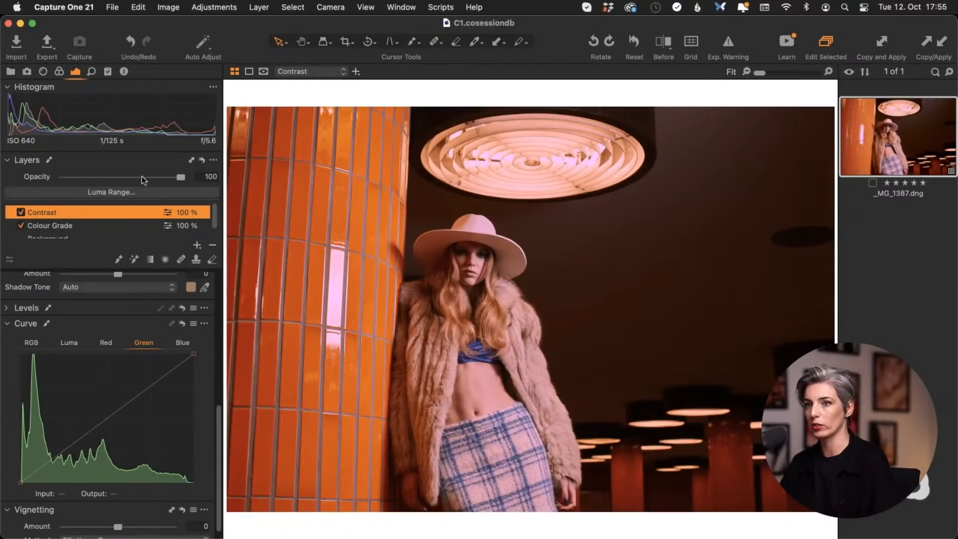
click(78, 225)
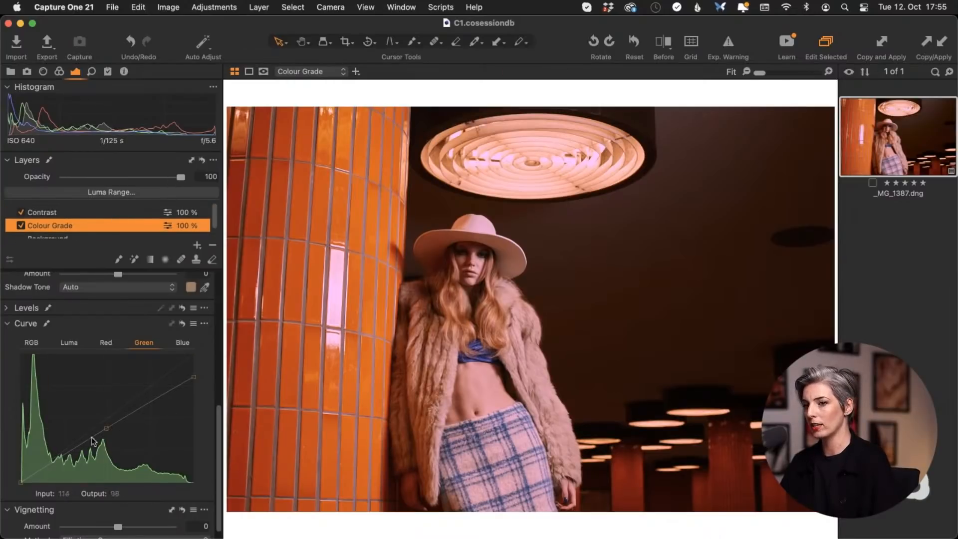
mouse_move(20, 482)
mouse_down()
mouse_move(20, 472)
mouse_move(28, 485)
mouse_up()
drag(22, 484, 31, 486)
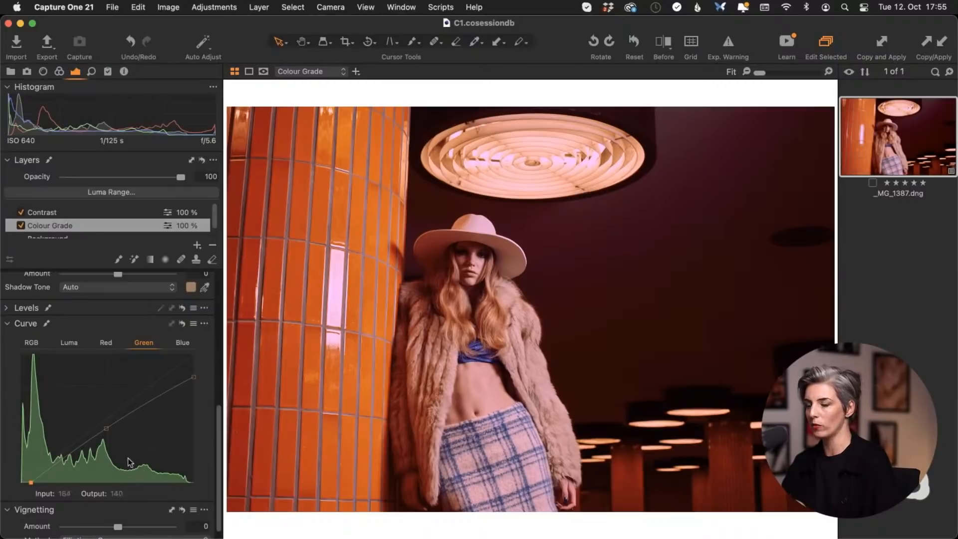
Pull down the midtones and lower the white point's output on the Colour Grade layer's Blue curve.
click(181, 344)
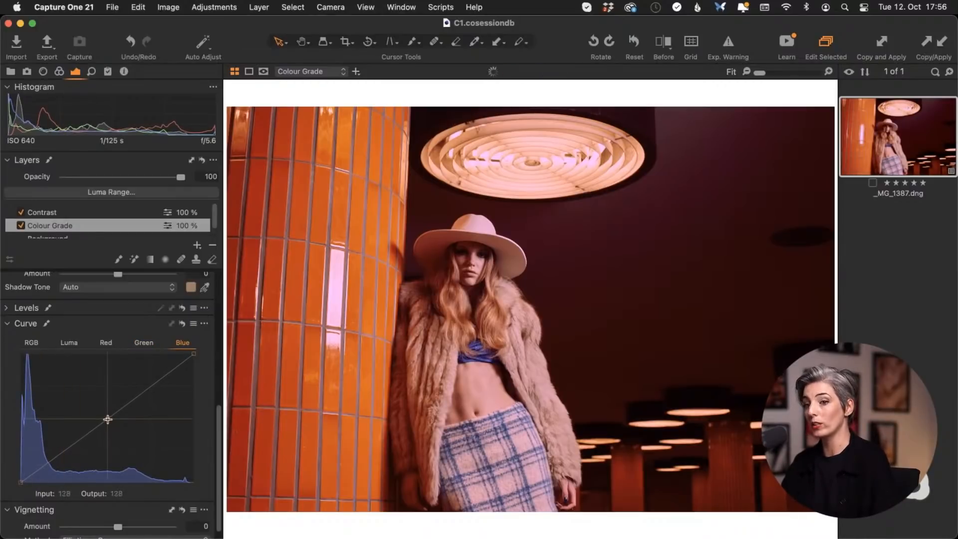
mouse_move(107, 417)
mouse_down()
mouse_move(100, 409)
mouse_move(116, 424)
mouse_up()
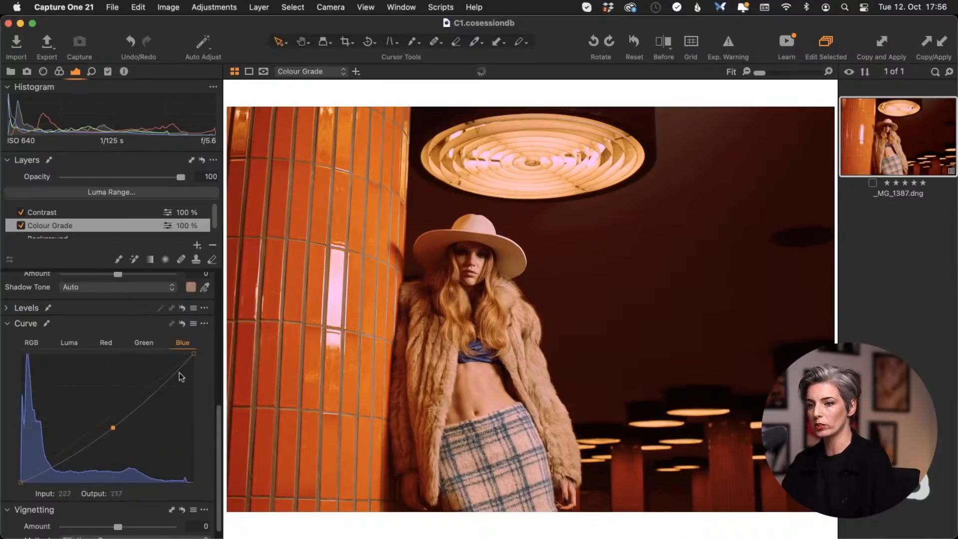
drag(195, 357, 204, 387)
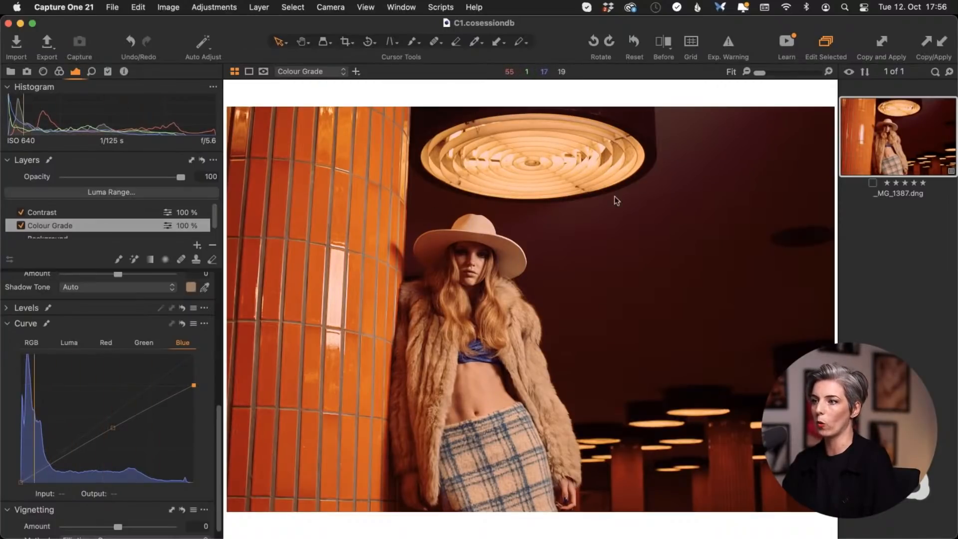
Move the Blue curve's black point inward to warm the shadows, and compare the photo with and without the Colour Grade layer.
click(21, 482)
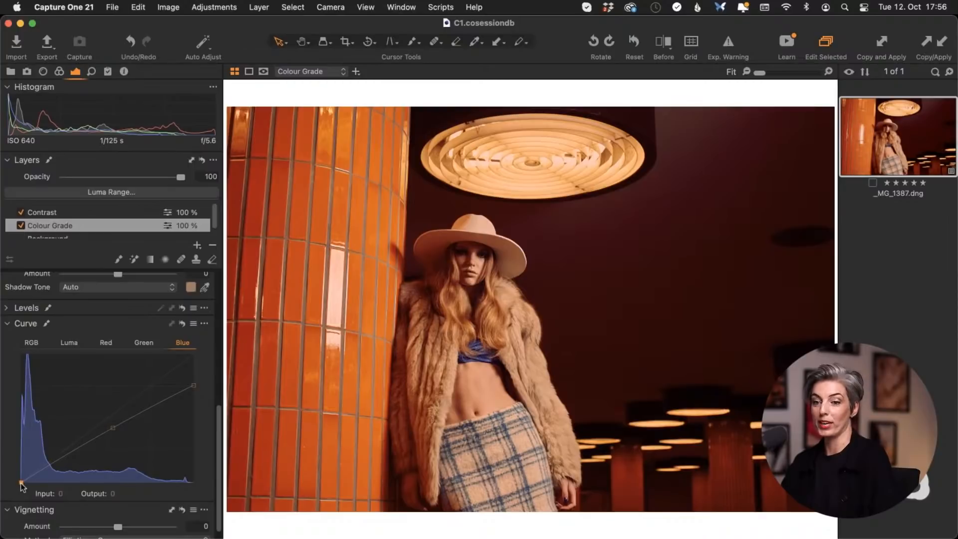
mouse_move(21, 484)
mouse_down()
mouse_move(13, 474)
mouse_move(29, 486)
mouse_up()
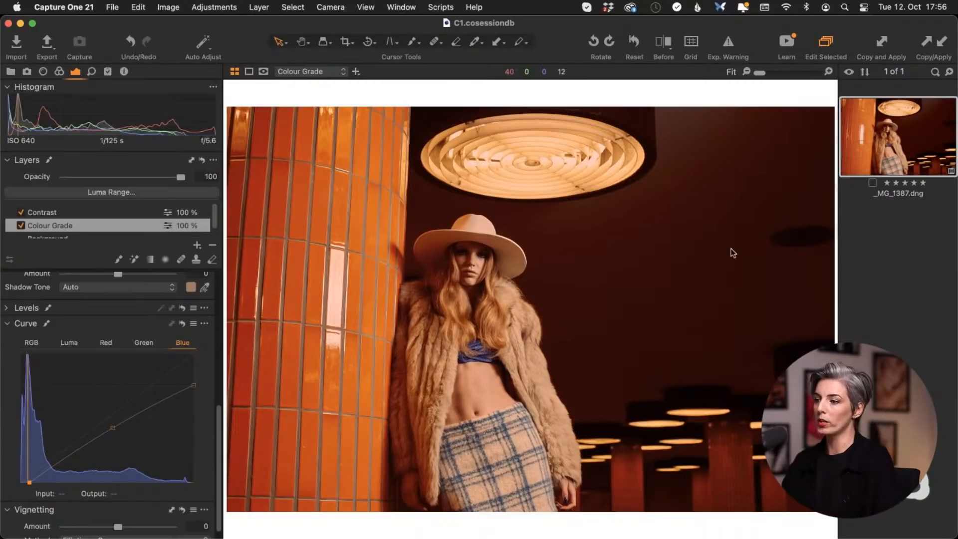
drag(31, 481, 46, 482)
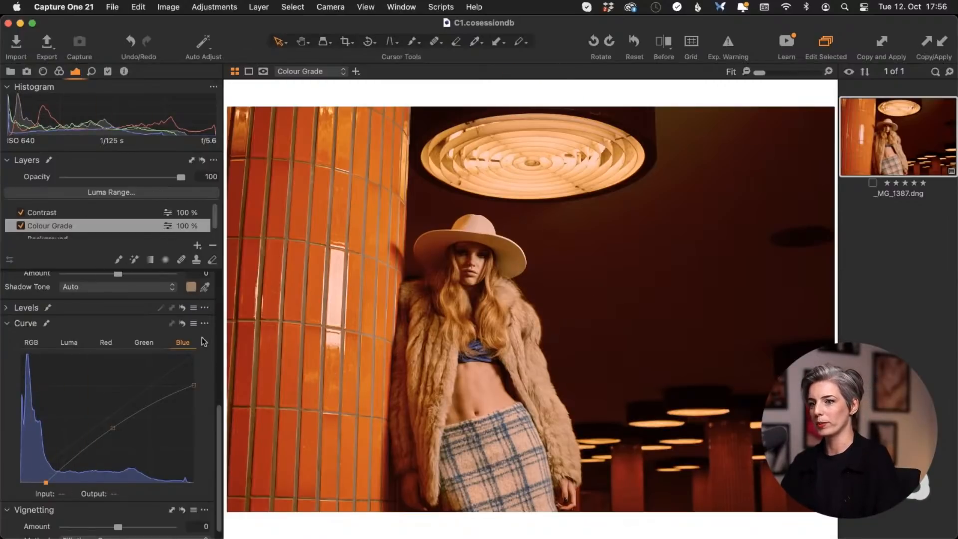
click(21, 226)
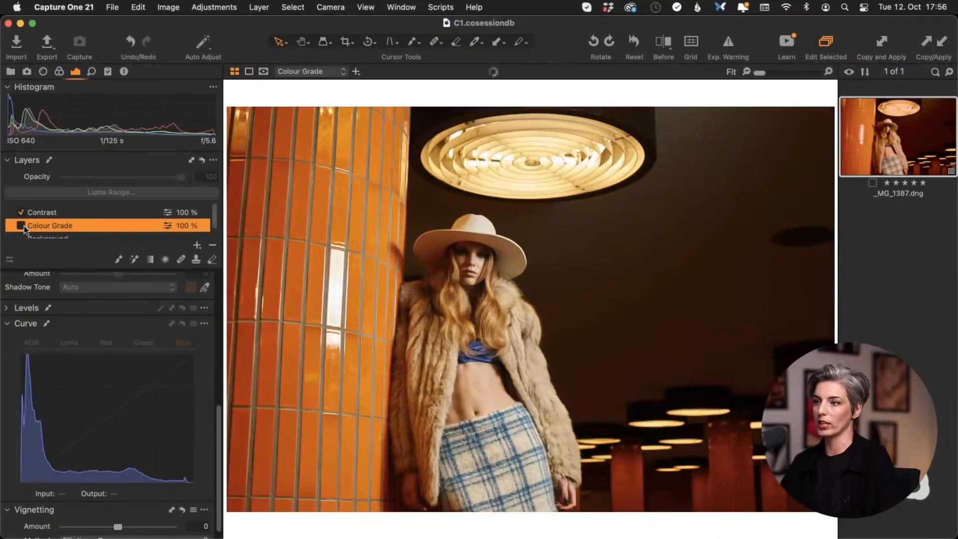
click(21, 225)
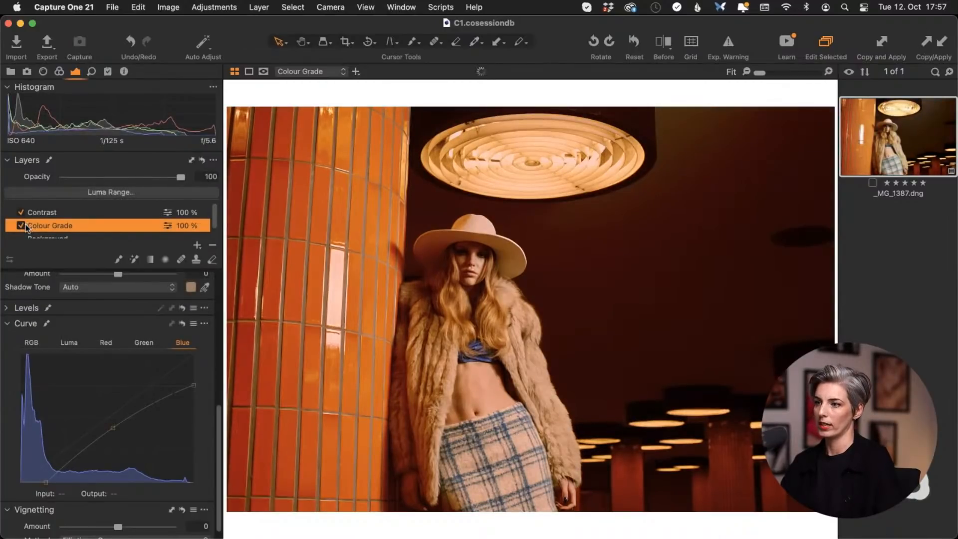
Refine the Contrast layer's Luma curve by adjusting its lower tones and nudging the midtone point slightly.
click(40, 213)
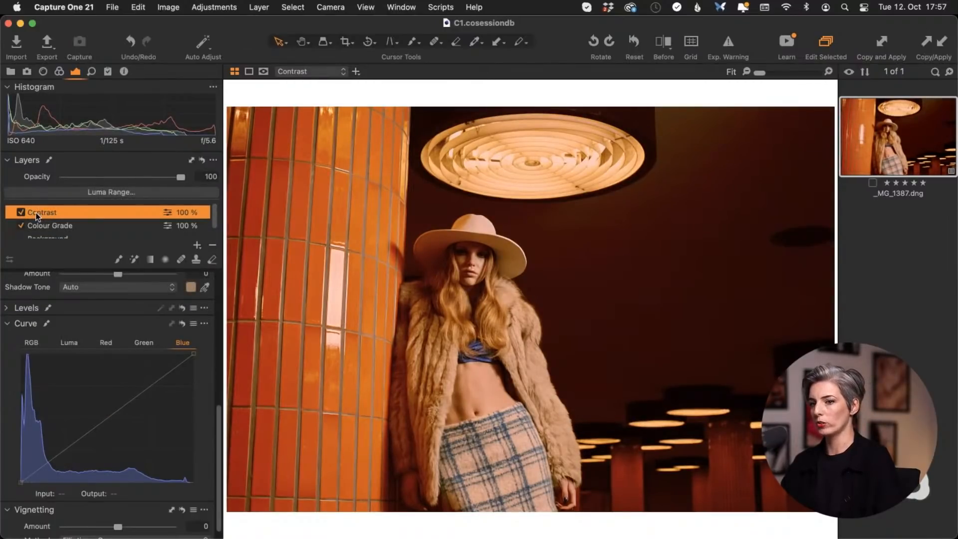
click(69, 342)
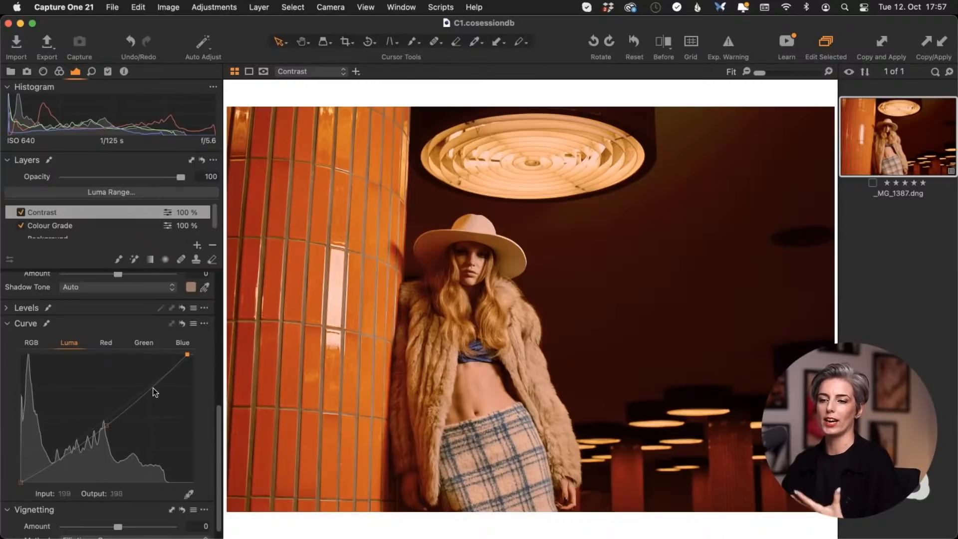
drag(57, 464, 55, 458)
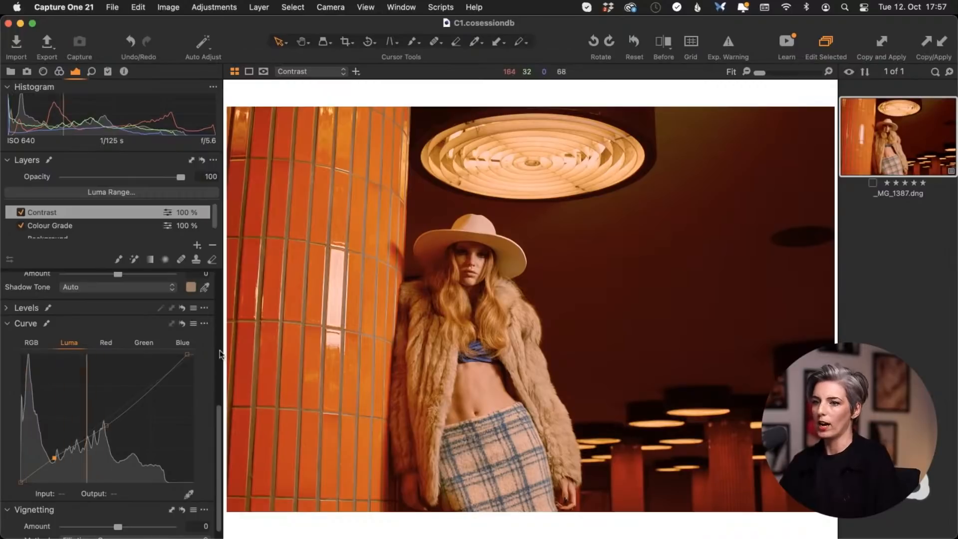
mouse_move(106, 425)
mouse_down()
mouse_move(95, 425)
mouse_move(110, 436)
mouse_move(105, 425)
mouse_up()
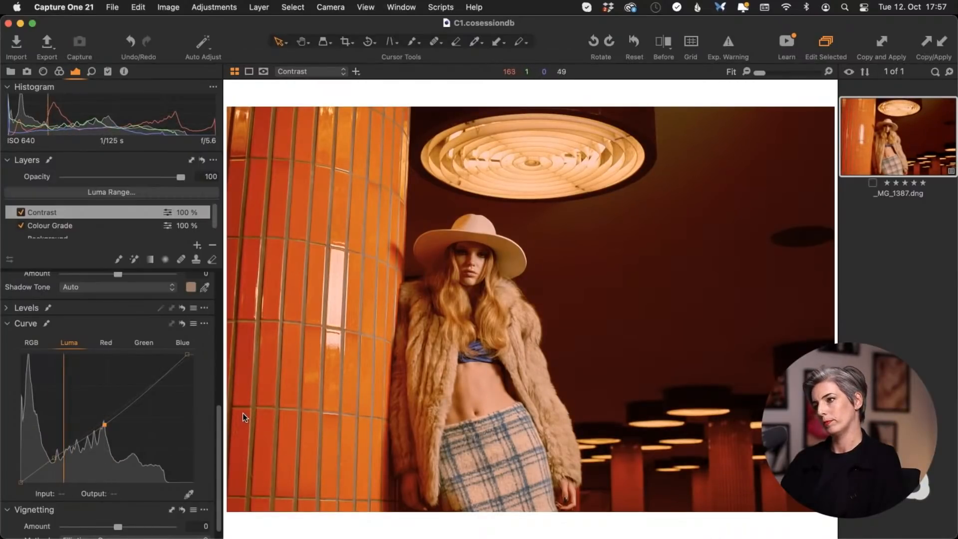
Compare the photo with and without the Contrast layer, and with and without the Colour Grade layer.
click(20, 213)
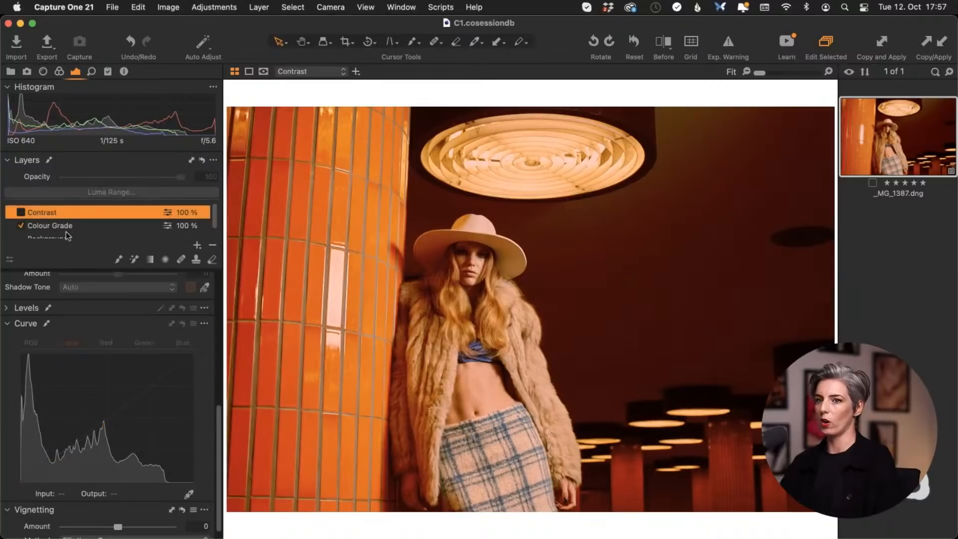
click(22, 211)
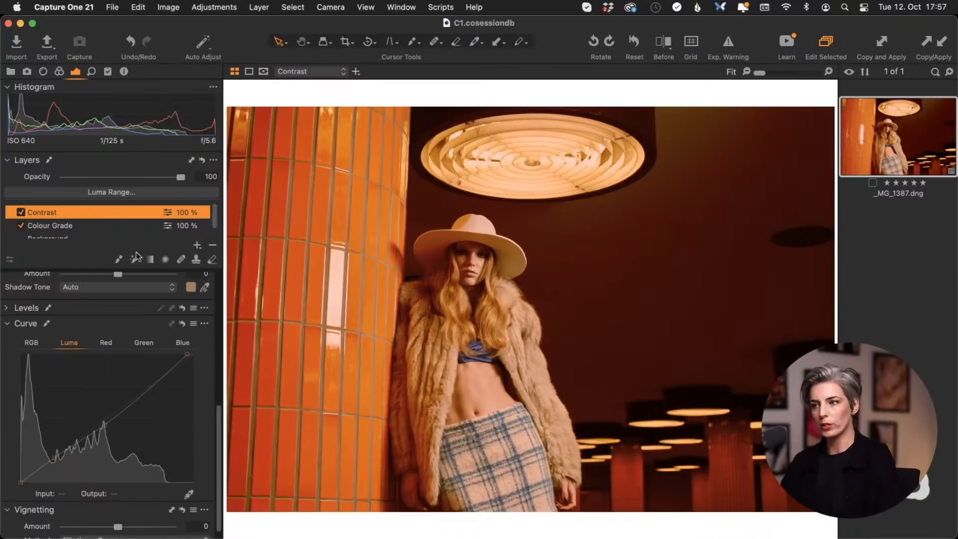
click(72, 225)
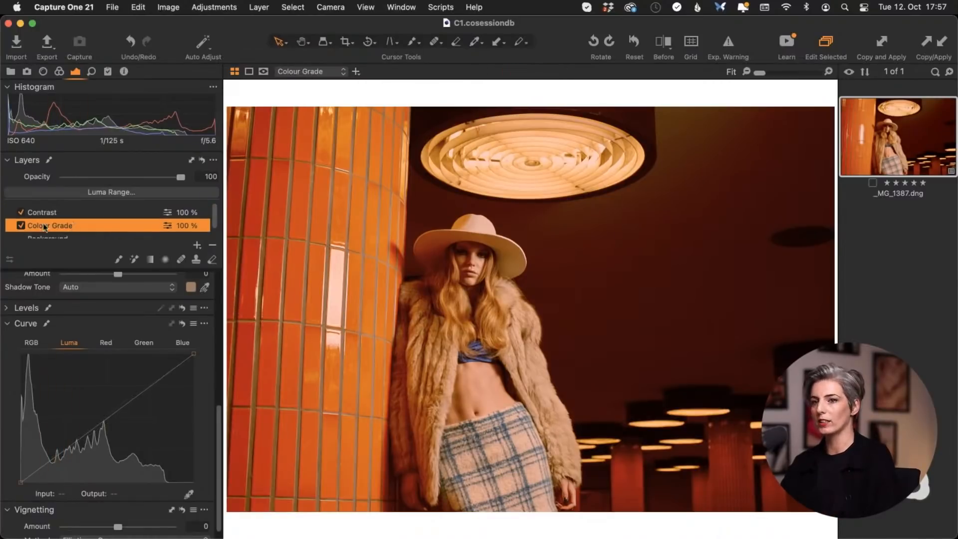
click(21, 225)
click(21, 225)
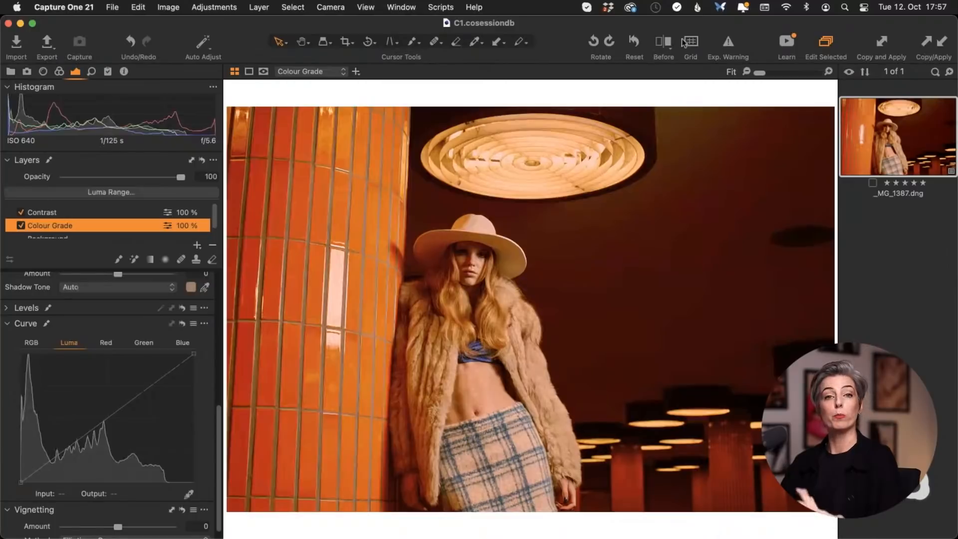
Compare the original and the graded photo by sweeping the before/after split divider across the whole image.
click(662, 44)
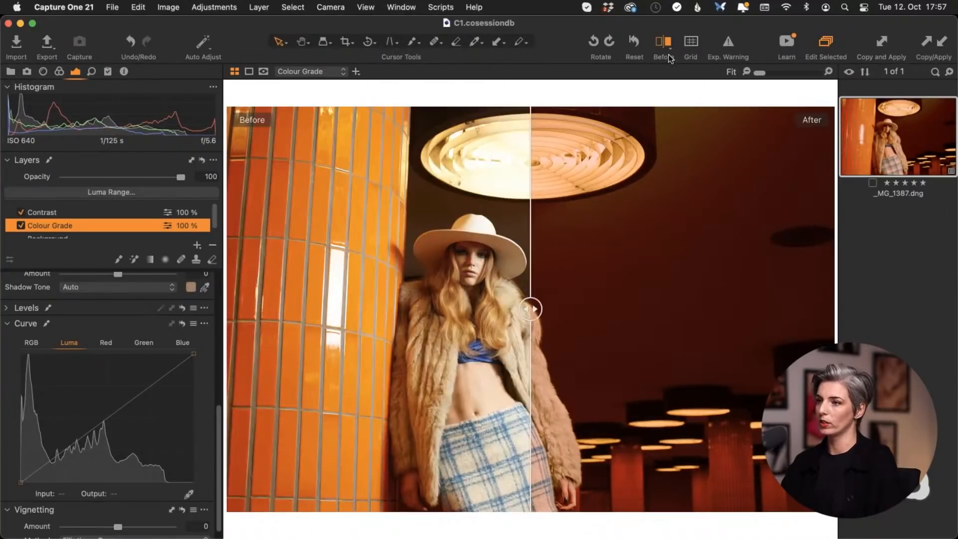
drag(532, 309, 898, 311)
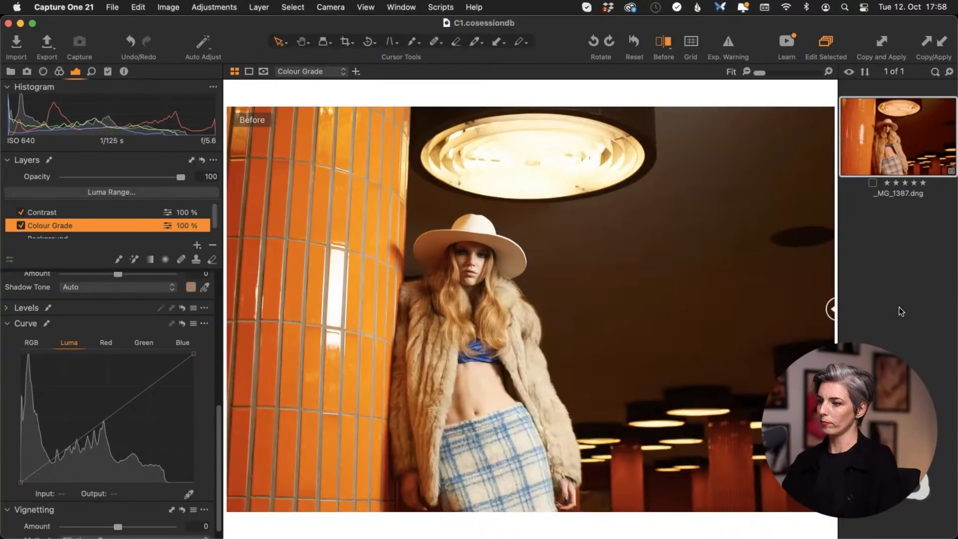
drag(831, 309, 128, 330)
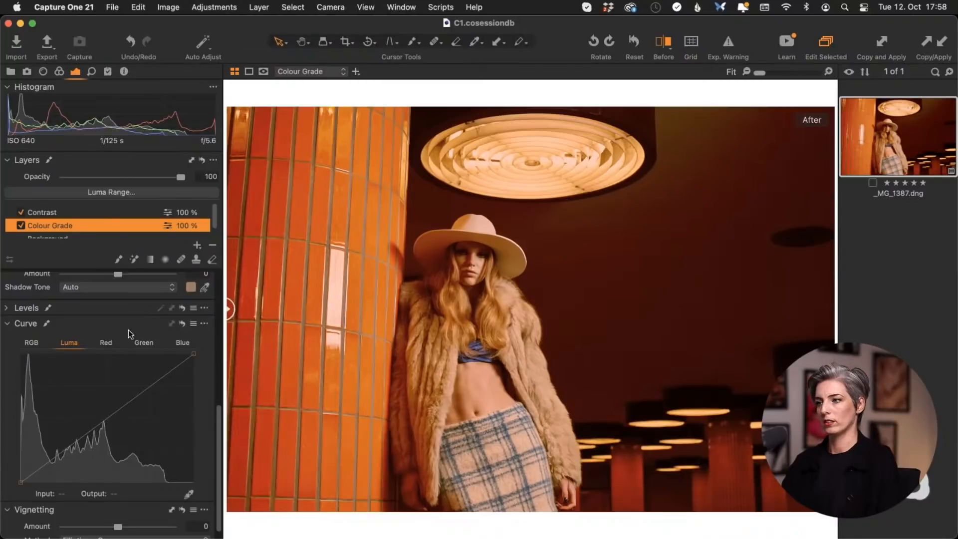
Add Tabular Grain film grain with Impact 18 and Granularity 41, checking the effect on the model at 100%.
click(91, 73)
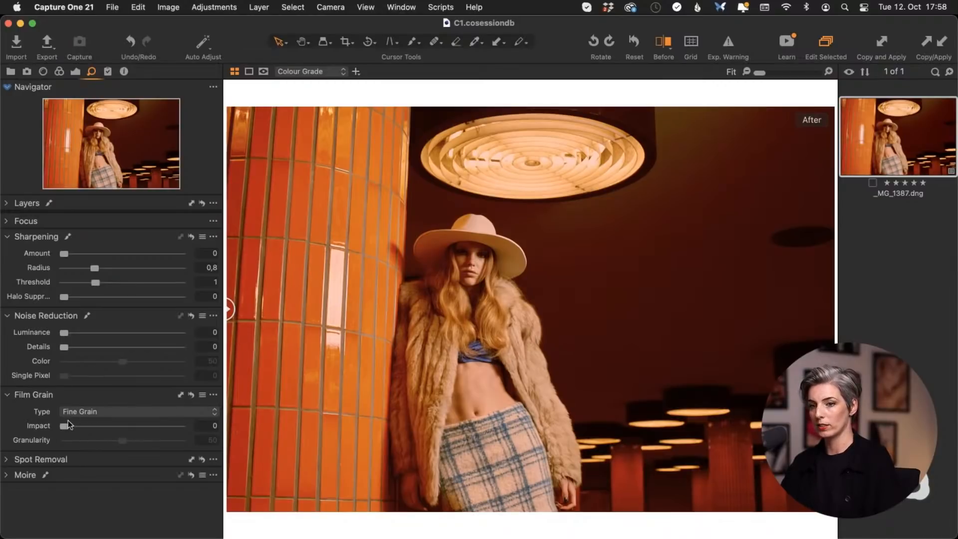
drag(65, 427, 104, 426)
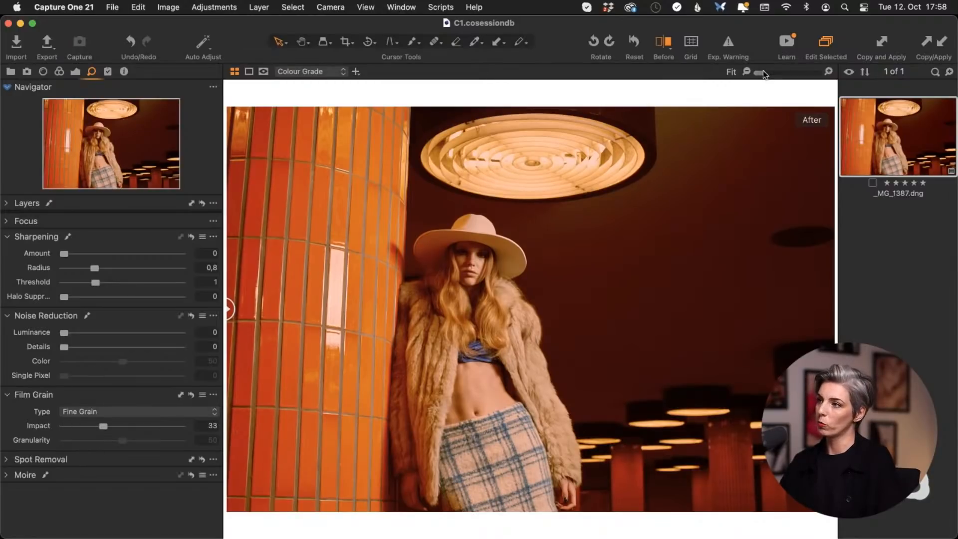
drag(768, 71, 776, 73)
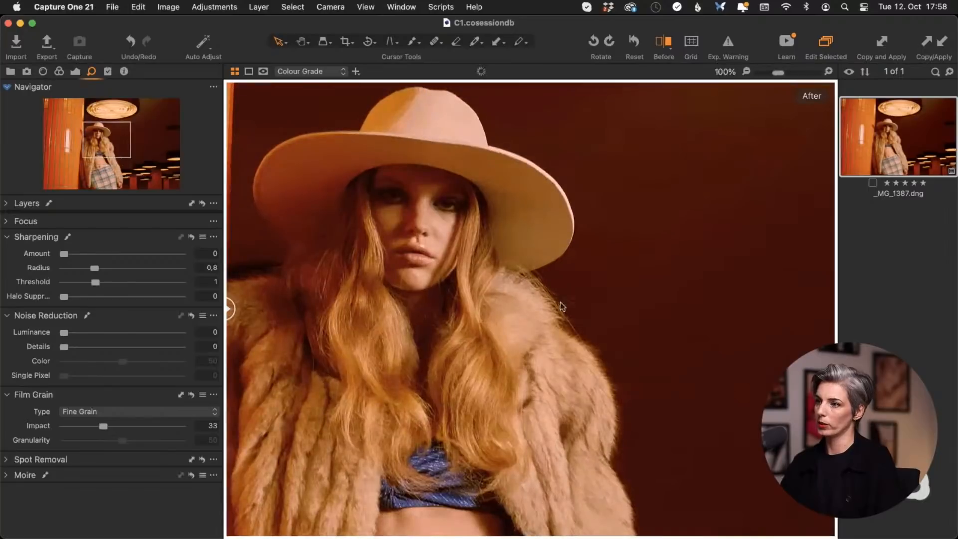
click(120, 414)
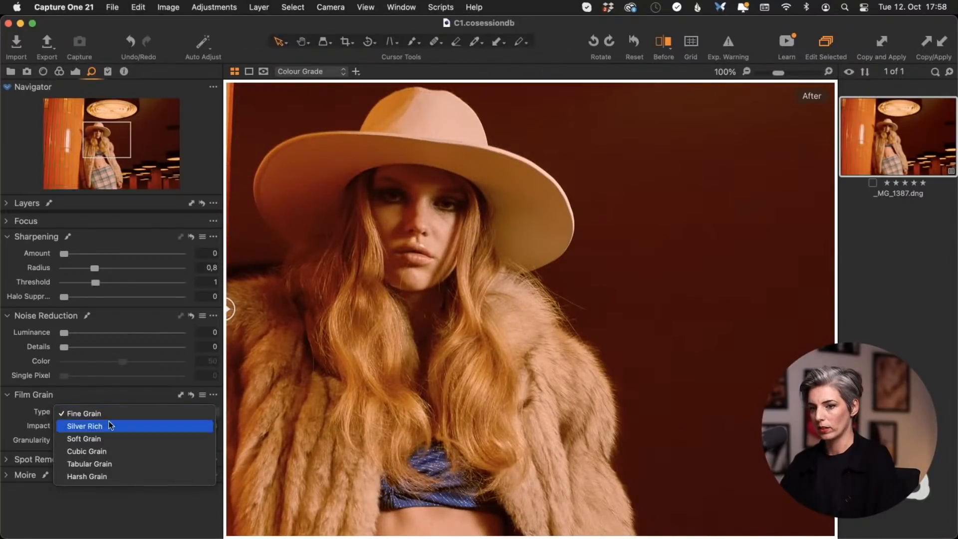
click(95, 462)
drag(103, 426, 86, 426)
click(97, 440)
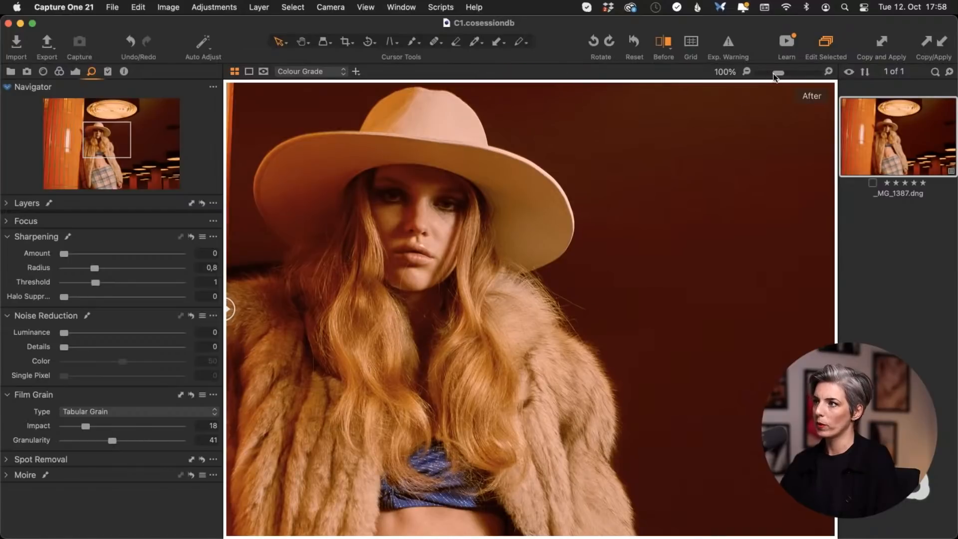
drag(768, 73, 135, 235)
Set the Dehaze amount to -16 on the Colour Grade layer and turn off the before/after comparison.
click(77, 74)
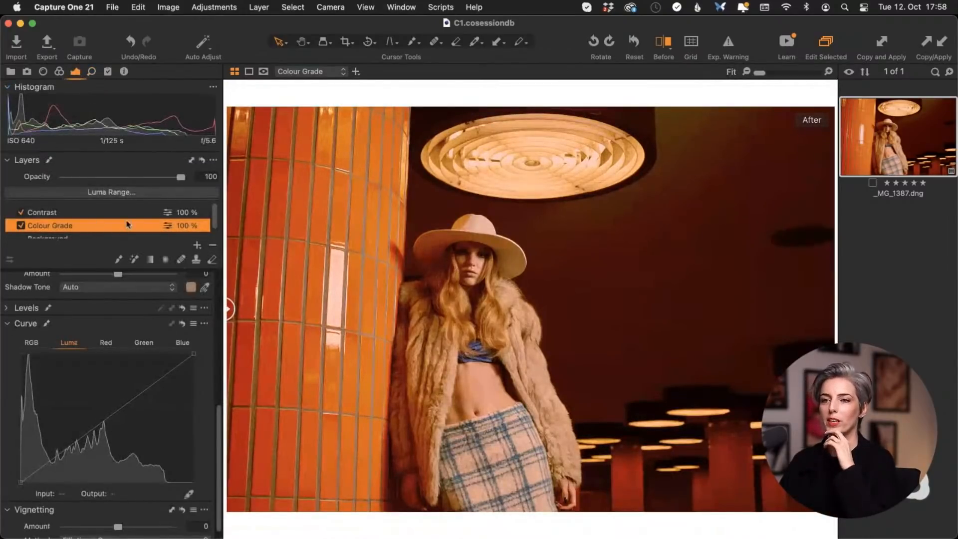
drag(220, 416, 218, 344)
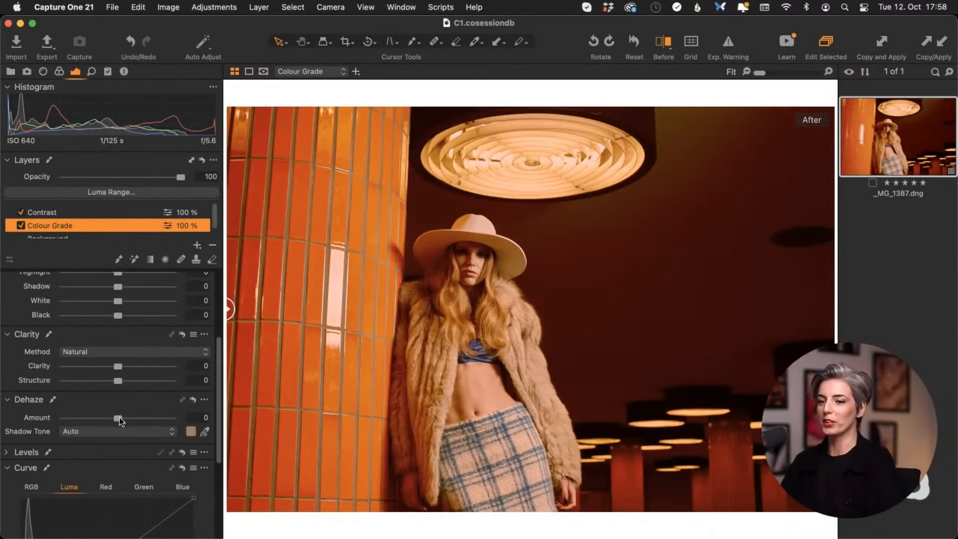
drag(117, 420, 110, 421)
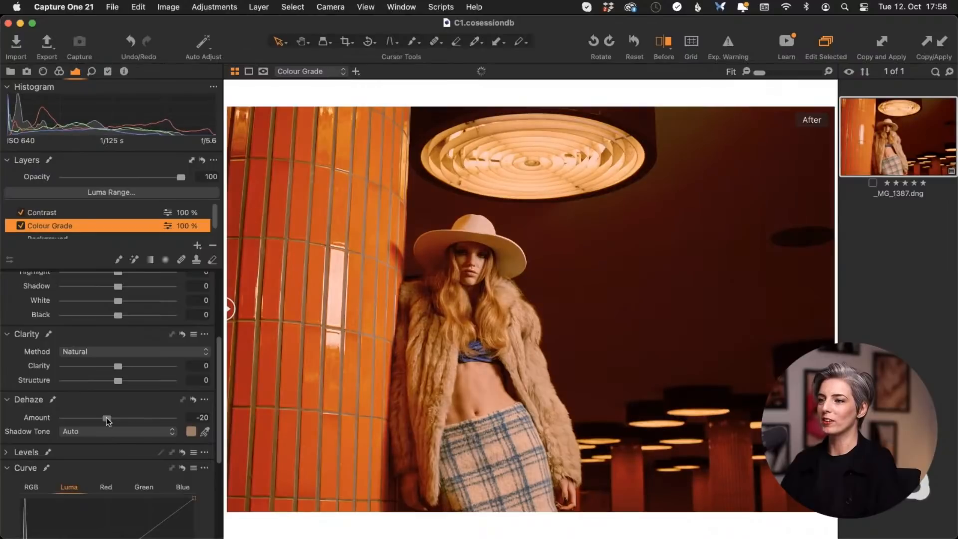
drag(110, 421, 108, 422)
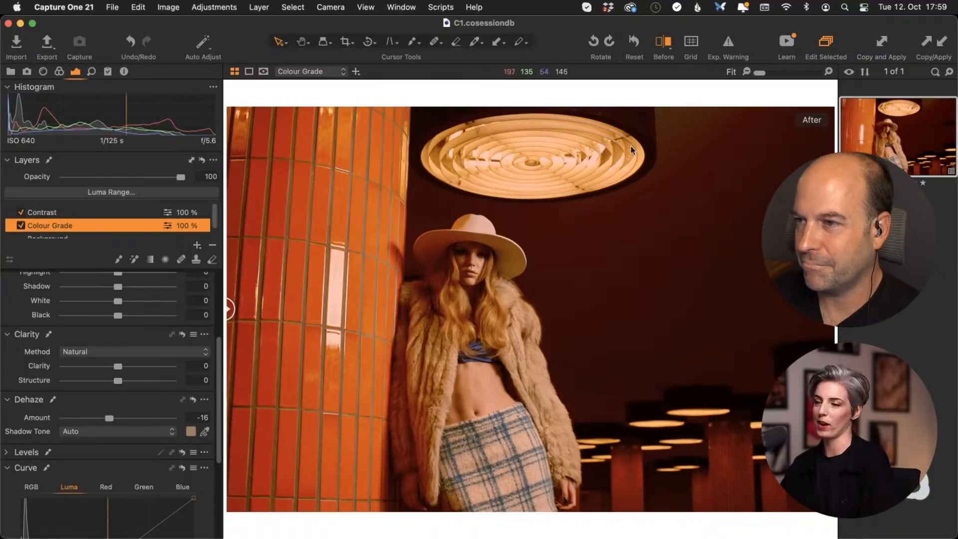
click(664, 44)
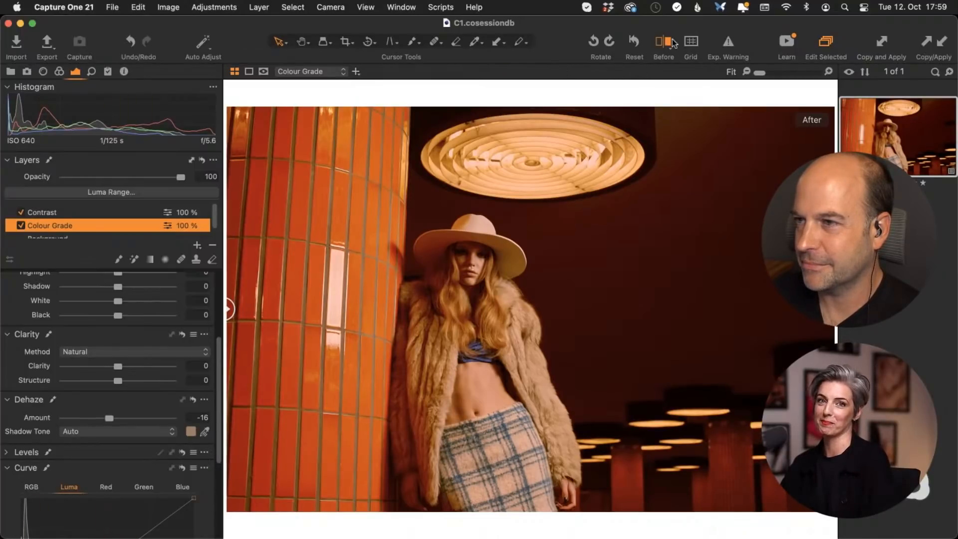
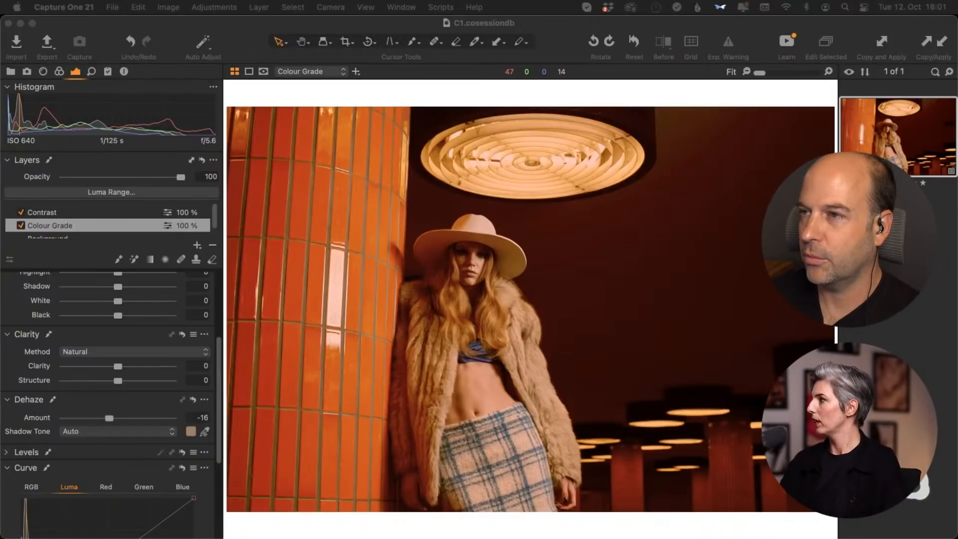
Switch to Paletton in Chrome, try the adjacent and monochromatic schemes, and select the Triad (3-colors) scheme.
key(super+Tab)
drag(501, 39, 428, 35)
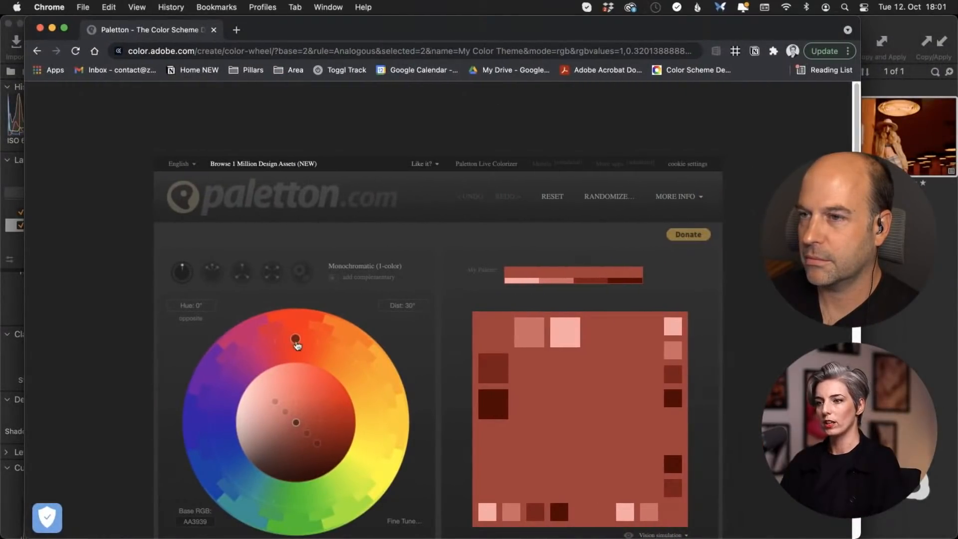
click(212, 272)
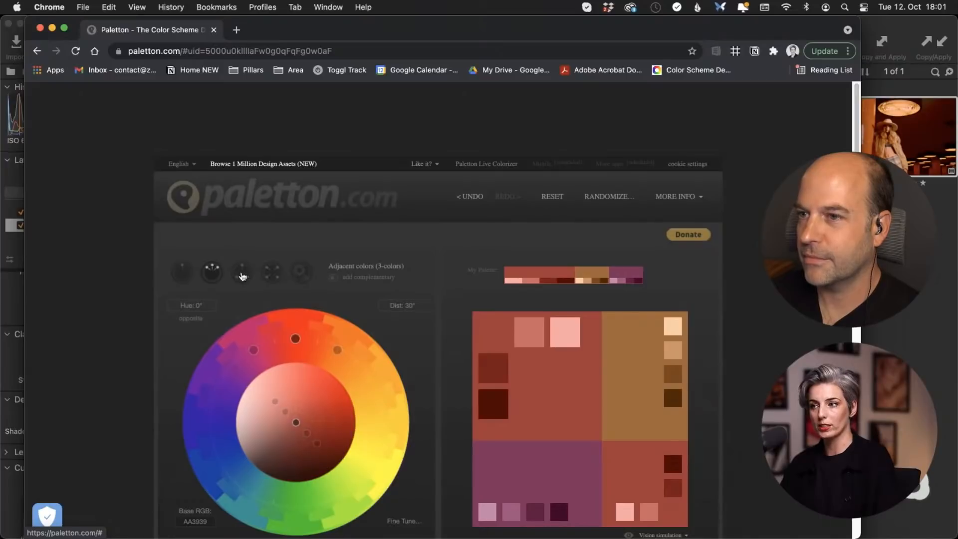
click(183, 272)
click(242, 272)
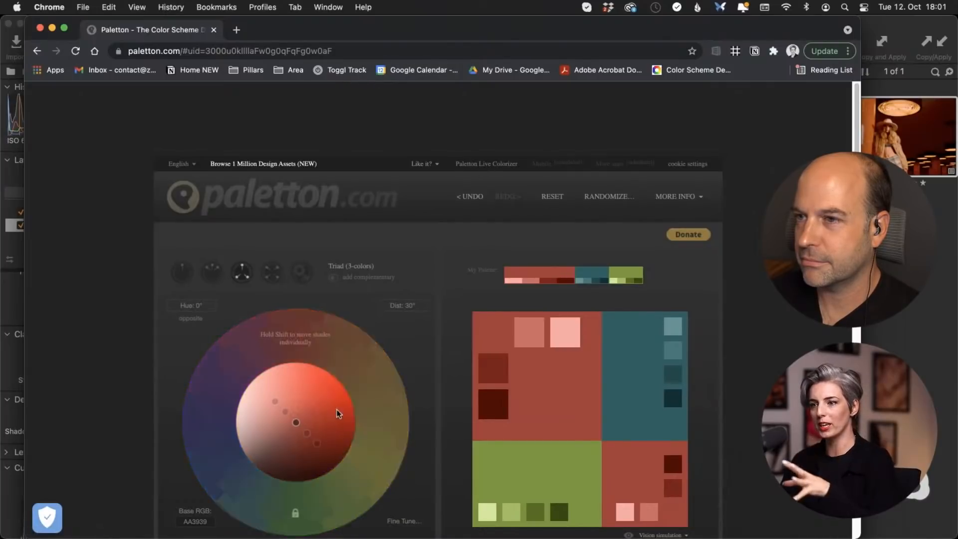
drag(508, 28, 520, 29)
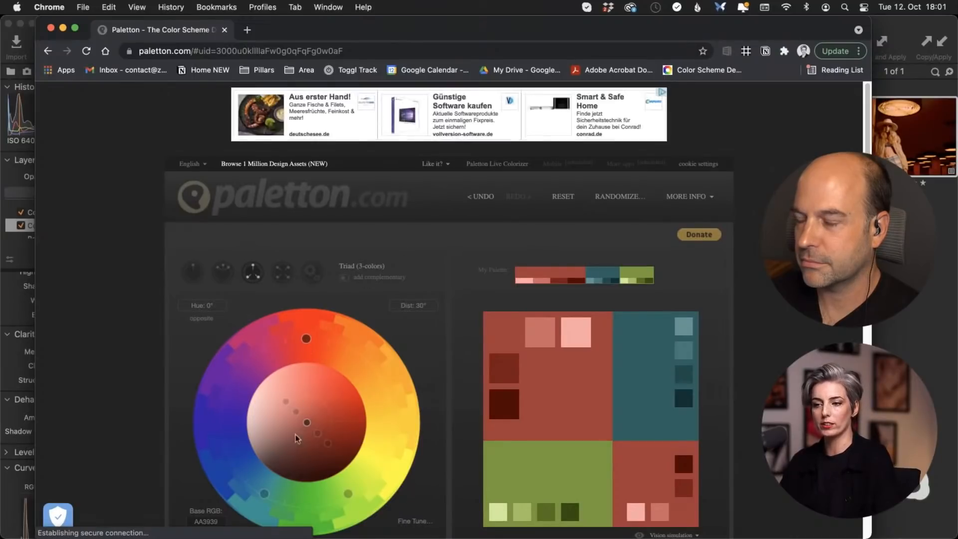
Try different triad combinations on the color wheel, ending at a base hue of 124° and a distance of 55°.
drag(349, 496, 366, 481)
drag(225, 402, 223, 430)
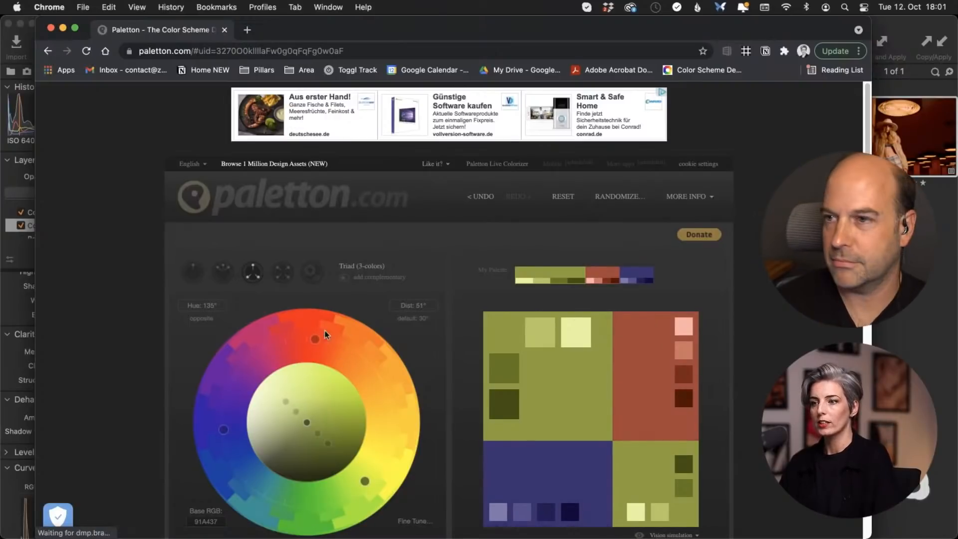
drag(316, 339, 307, 341)
drag(365, 481, 388, 416)
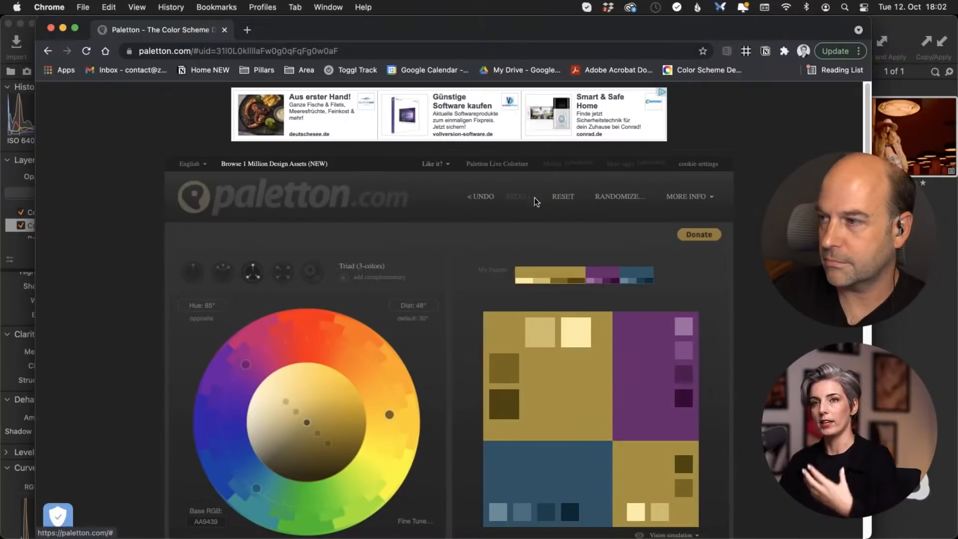
mouse_move(245, 364)
mouse_down()
mouse_move(265, 356)
mouse_move(253, 357)
mouse_up()
drag(388, 418, 375, 470)
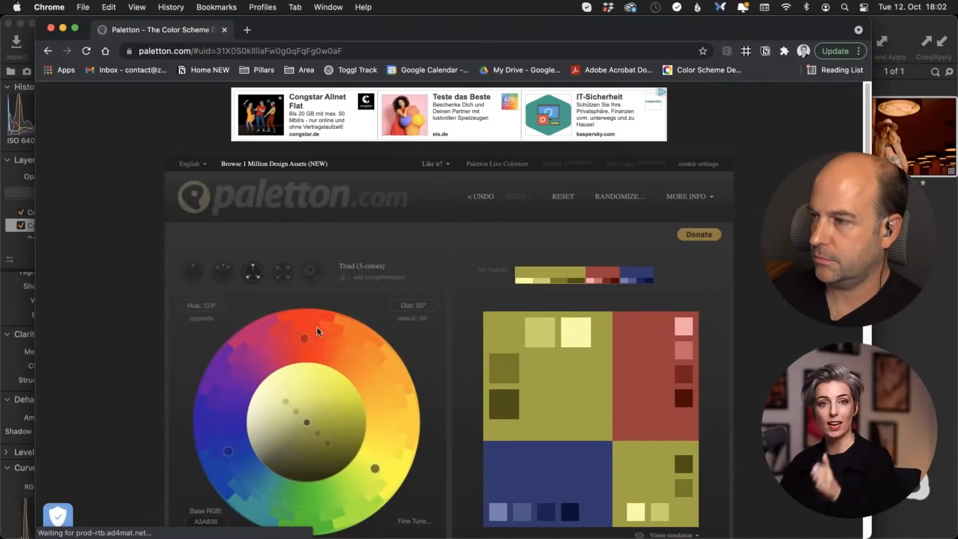
Change the palette to Adjacent colors (3-colors) with a base hue of 328° and a distance of 33°.
click(223, 273)
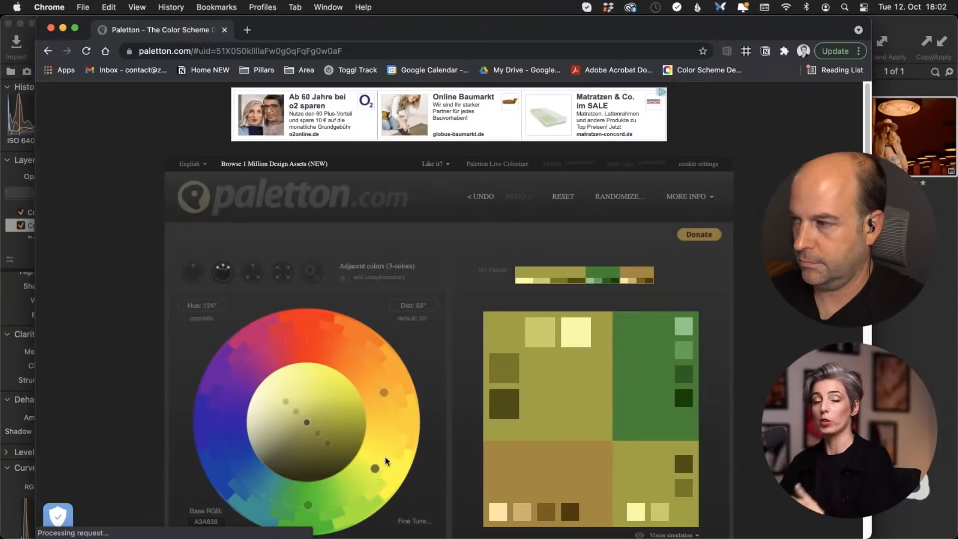
drag(376, 469, 299, 339)
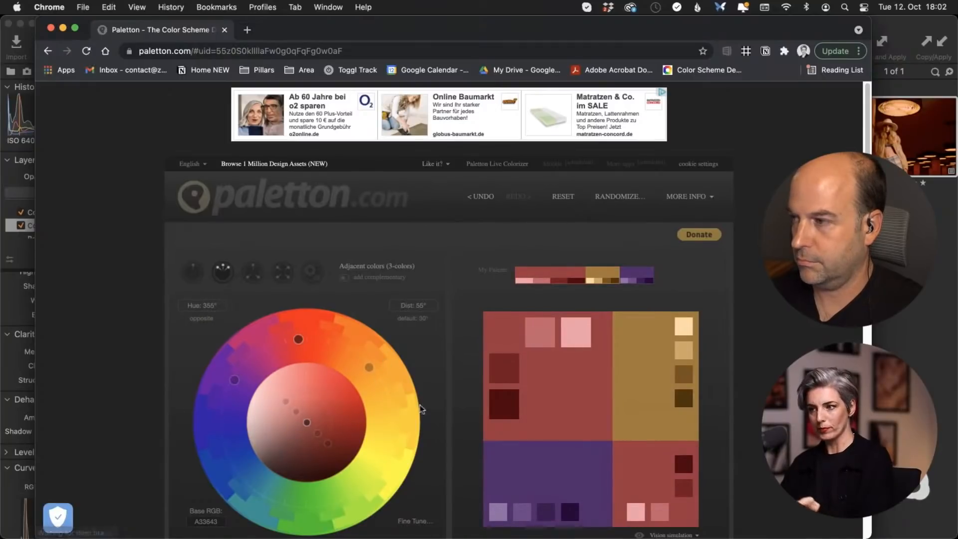
drag(236, 379, 256, 358)
drag(312, 339, 262, 351)
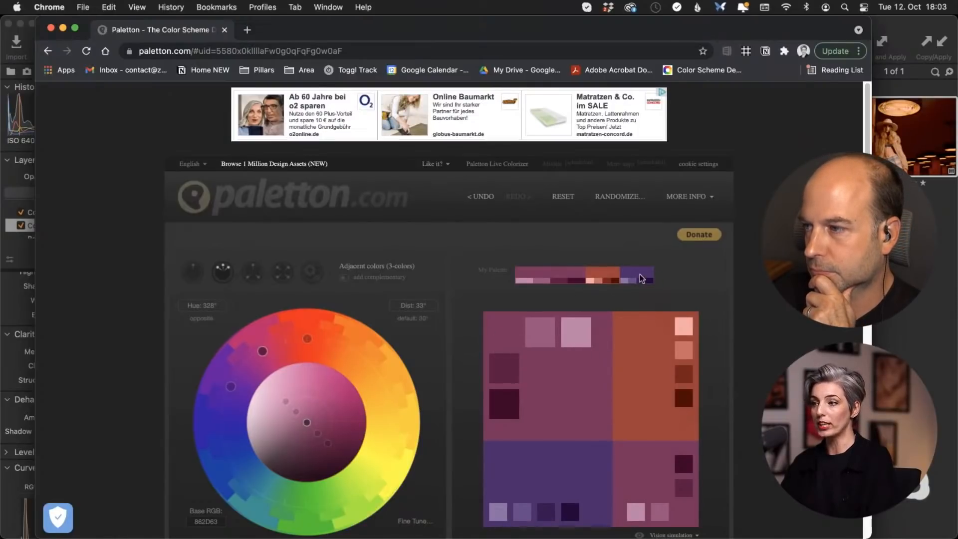
Look through the palette's vision simulation options and choose No vision simulation.
scroll(449, 309, down, 1)
scroll(668, 472, down, 3)
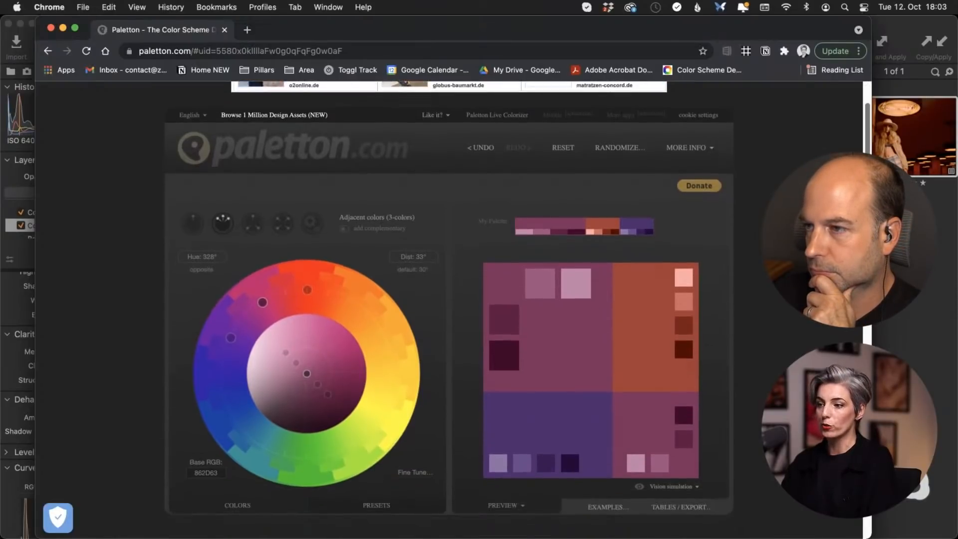
click(671, 469)
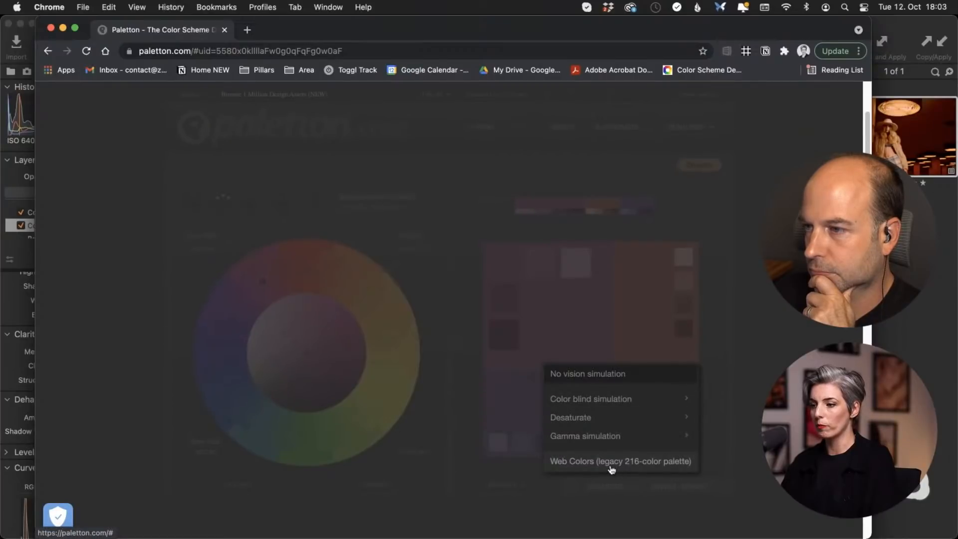
click(644, 374)
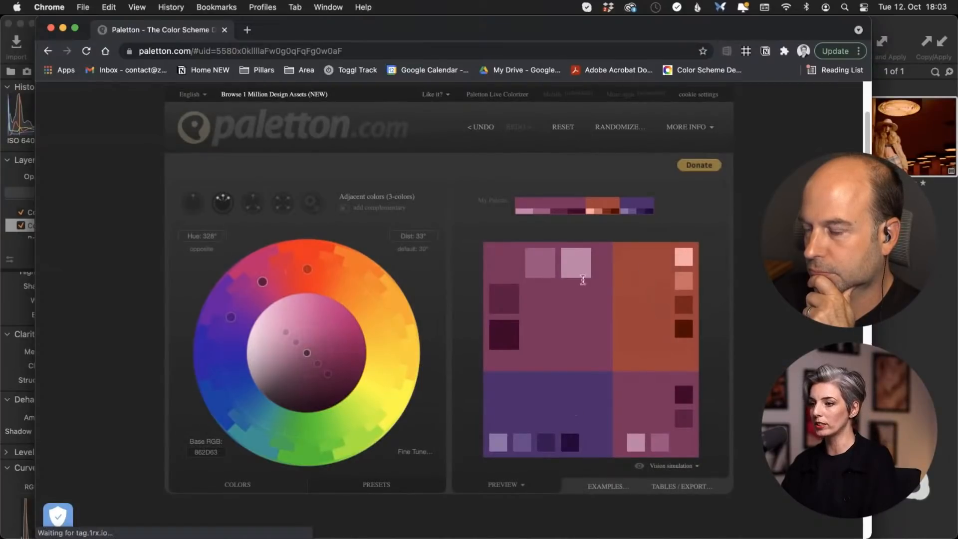
Switch the palette preview to the Color Scheme Designer v. 3 layout and take an area screenshot of the palette.
click(529, 489)
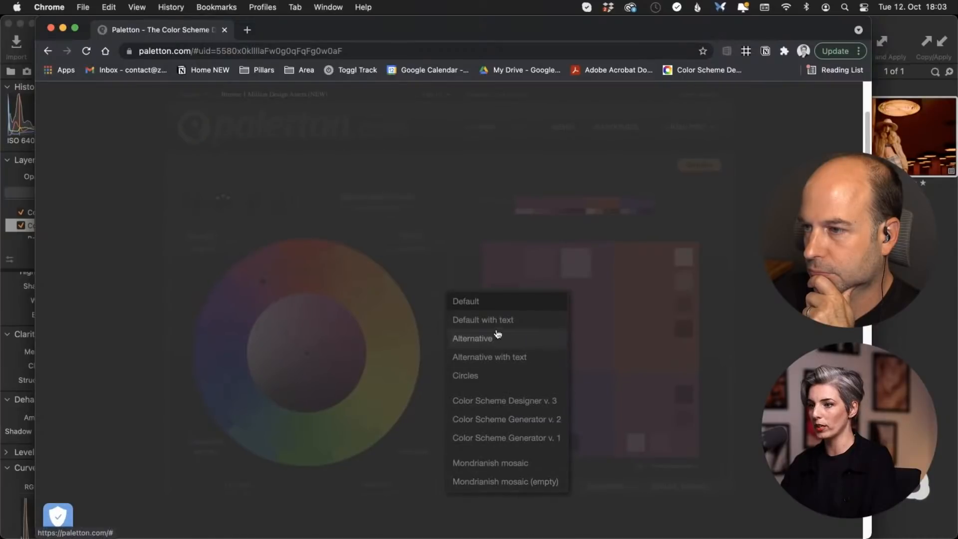
click(534, 401)
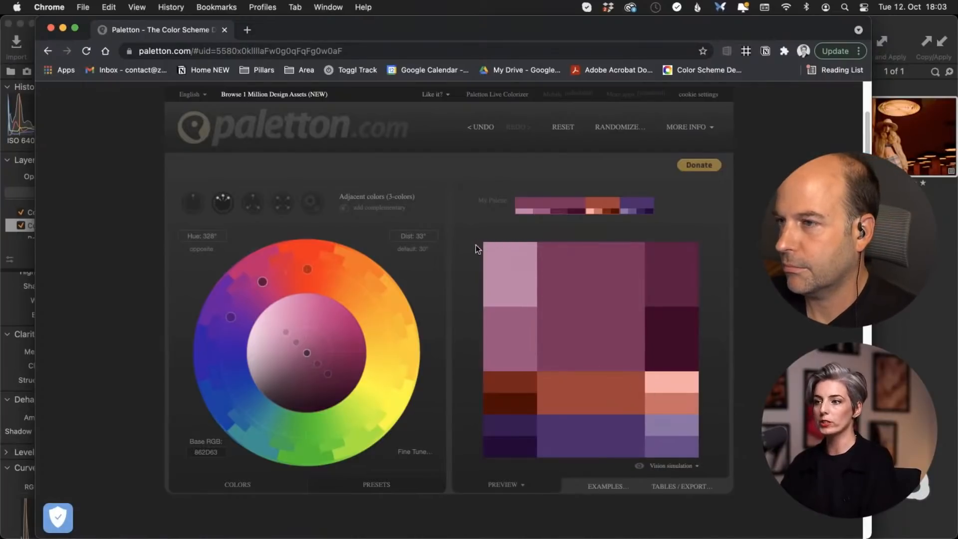
key(super+shift+4)
drag(484, 236, 623, 422)
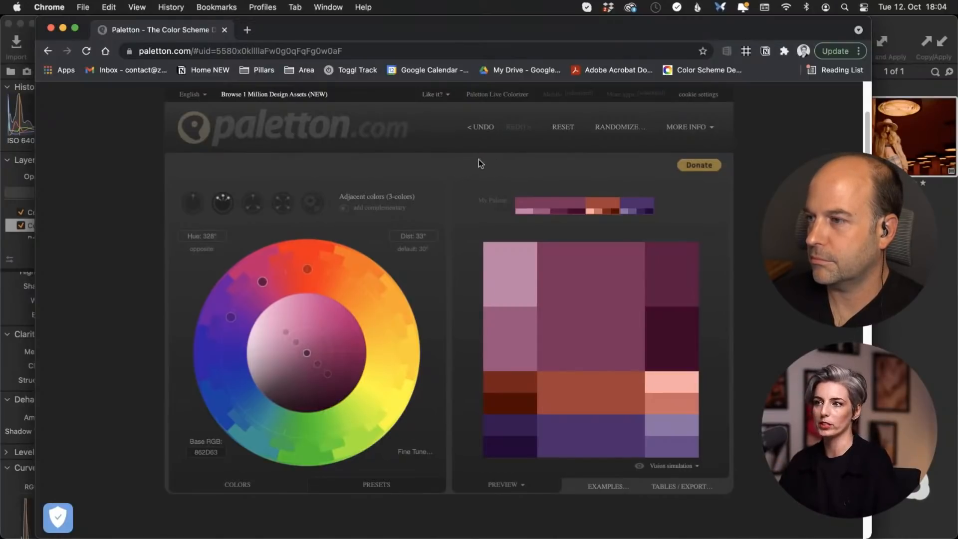
Search Google for "gucci colour grading" and show the image results.
click(431, 51)
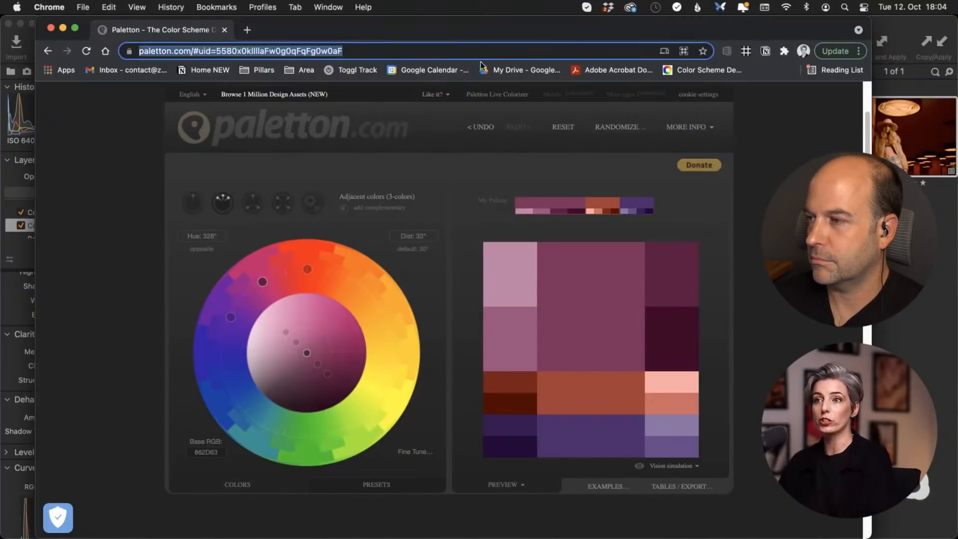
text(gucci r)
key(BackSpace)
text(colo)
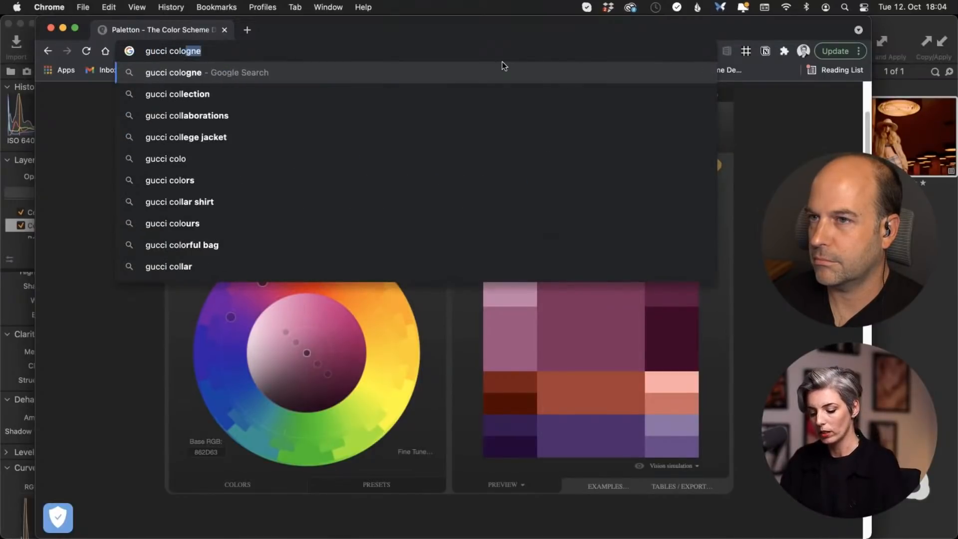
text(ur grading)
key(Return)
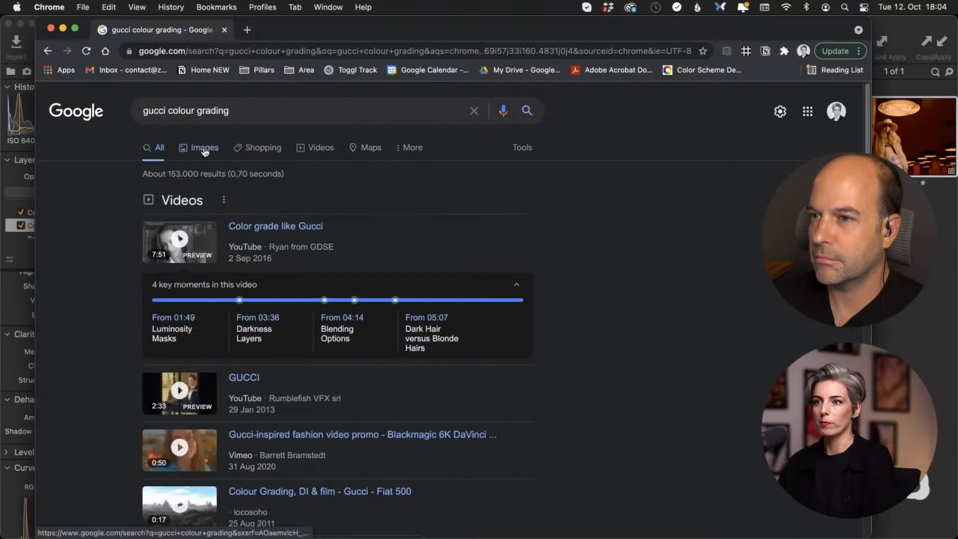
click(204, 149)
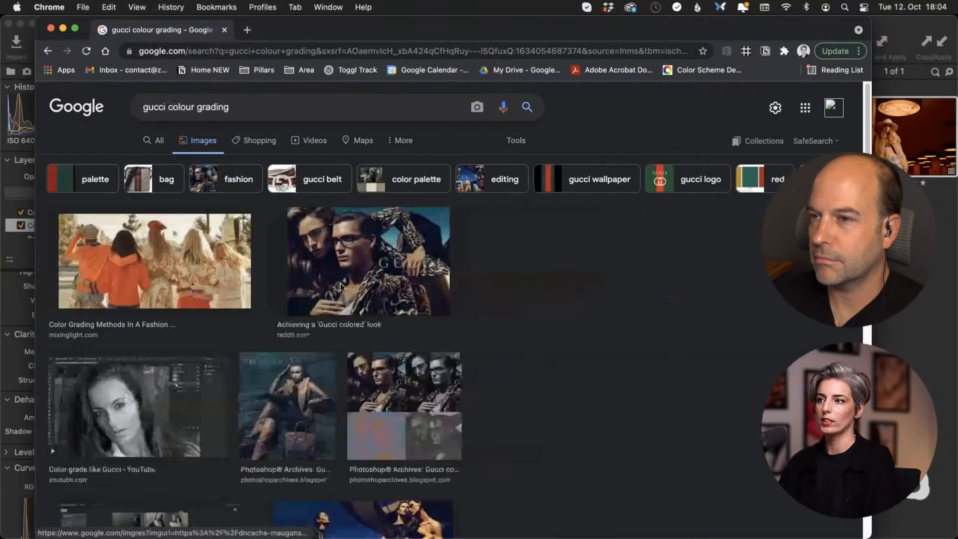
Examine the colour grading of several Gucci campaign images and their related images in the search results.
click(362, 257)
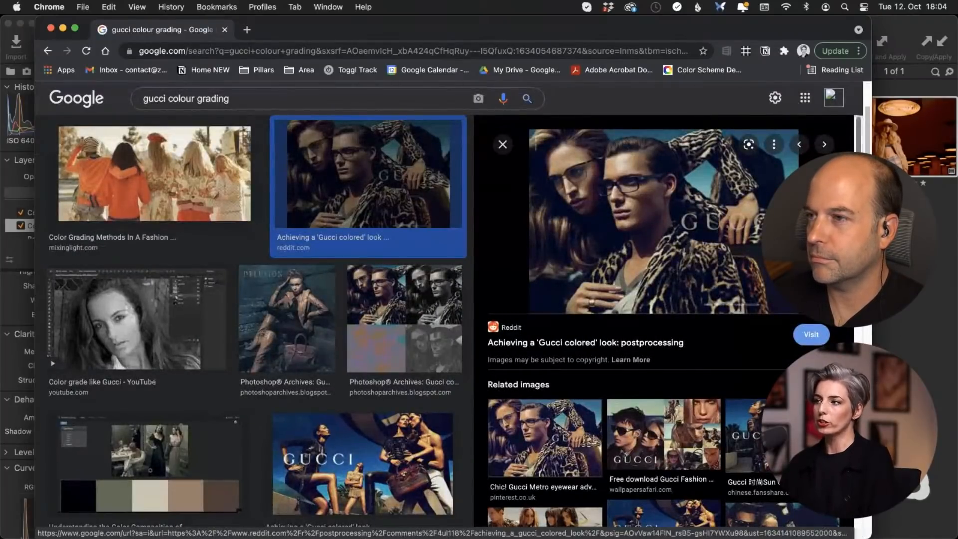
scroll(254, 319, down, 1)
scroll(664, 319, down, 4)
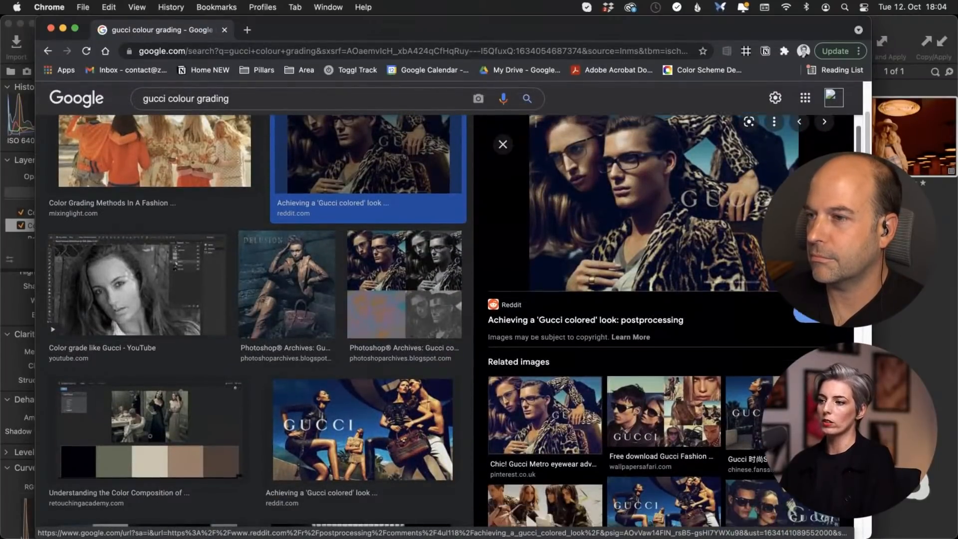
scroll(664, 324, down, 4)
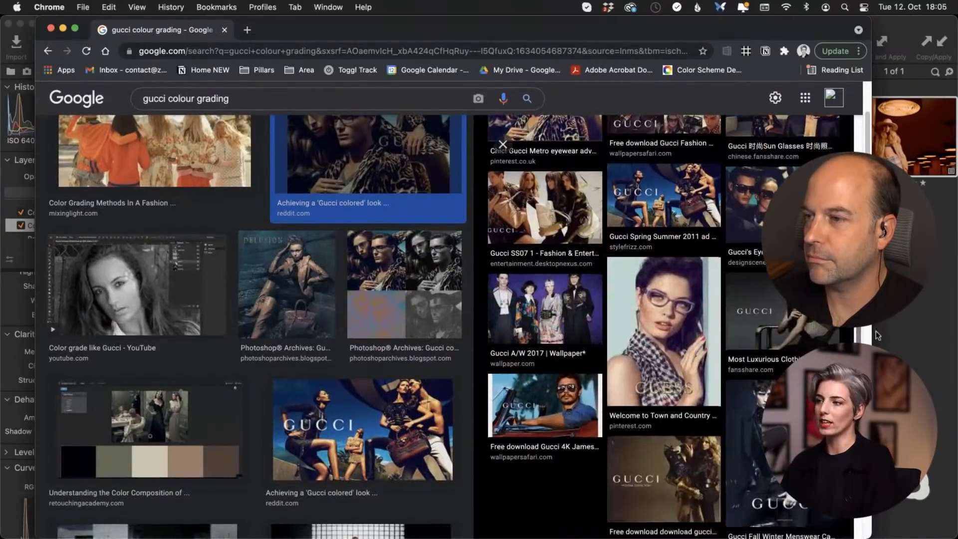
scroll(622, 305, up, 6)
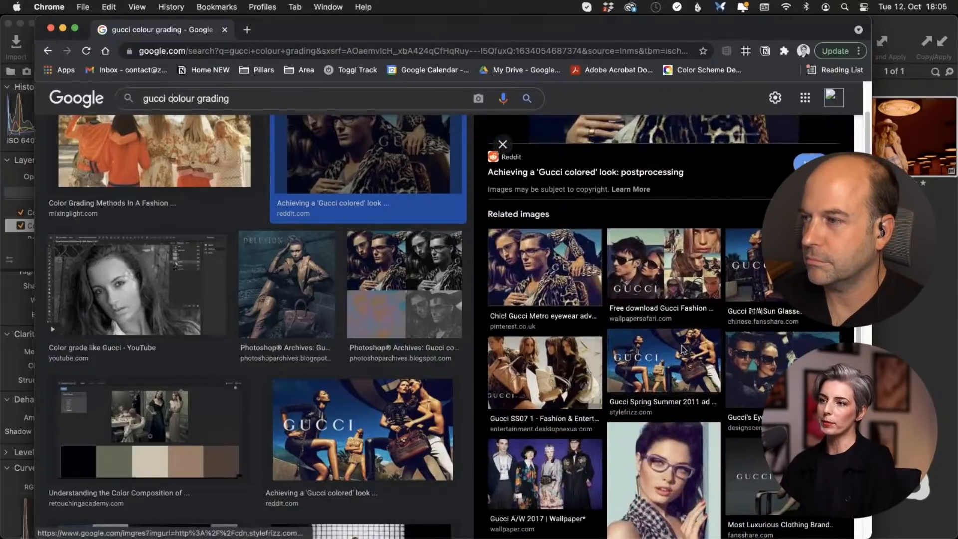
click(538, 267)
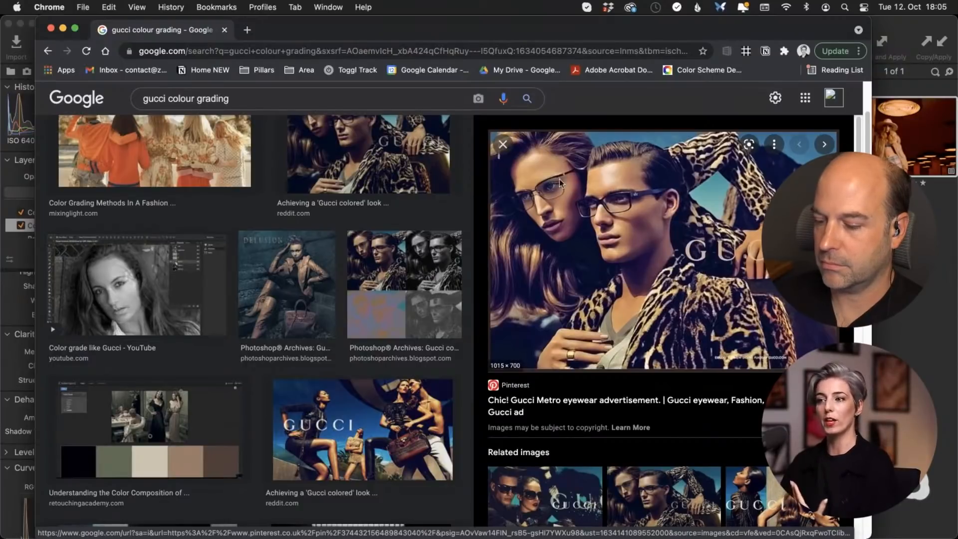
click(399, 272)
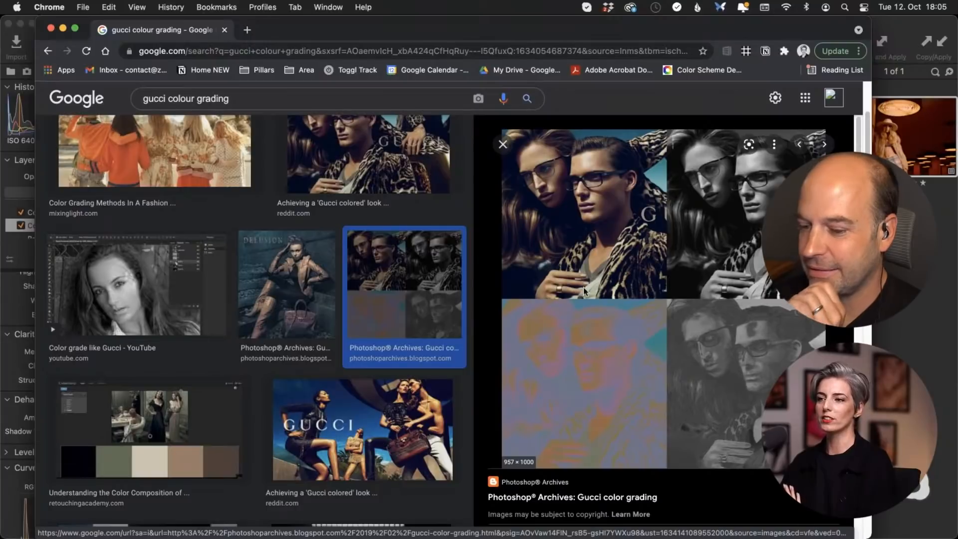
click(391, 439)
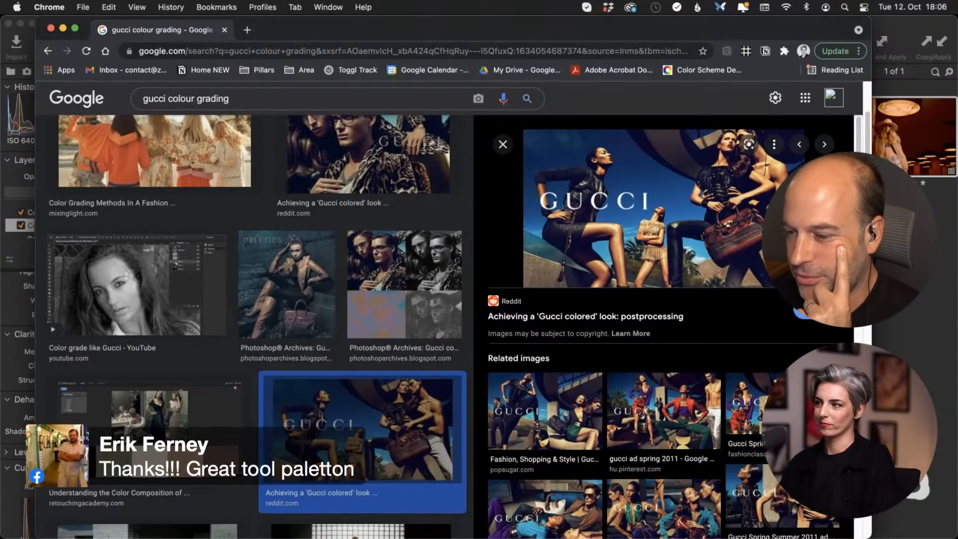
Check the photo in Capture One, return to Chrome, and open Adobe Color from a search for "adobe kuler", dismissing its What's New window.
key(super+Tab)
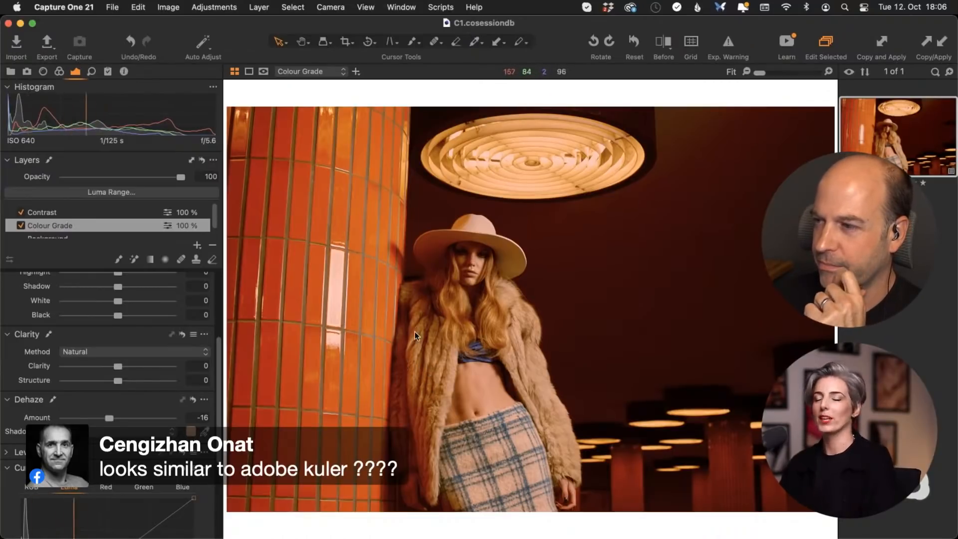
key(super+Tab)
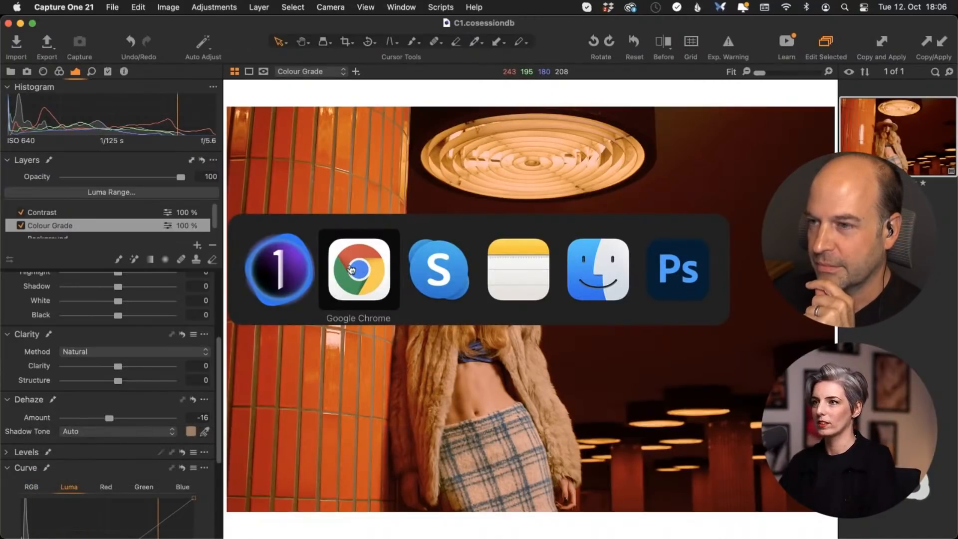
key(super+l)
text(adobe kul)
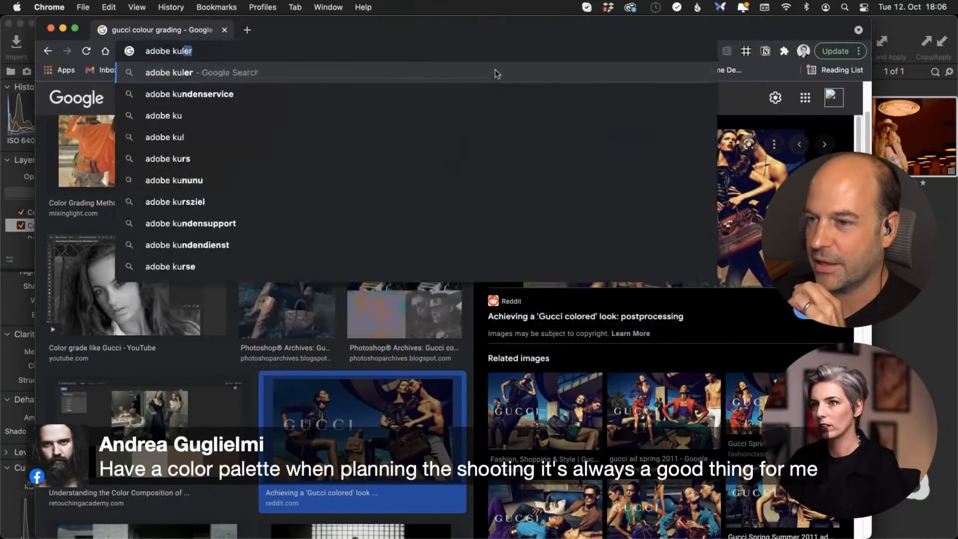
key(Return)
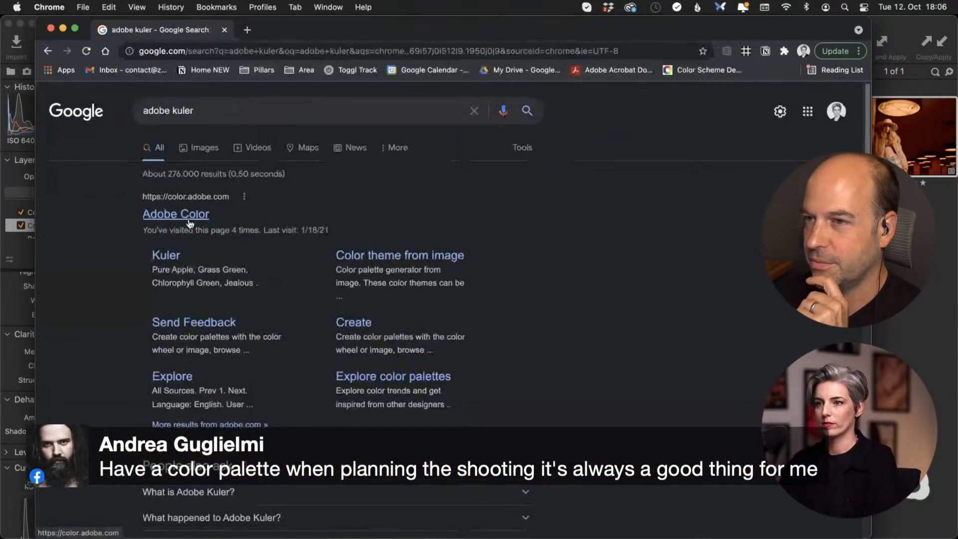
click(193, 218)
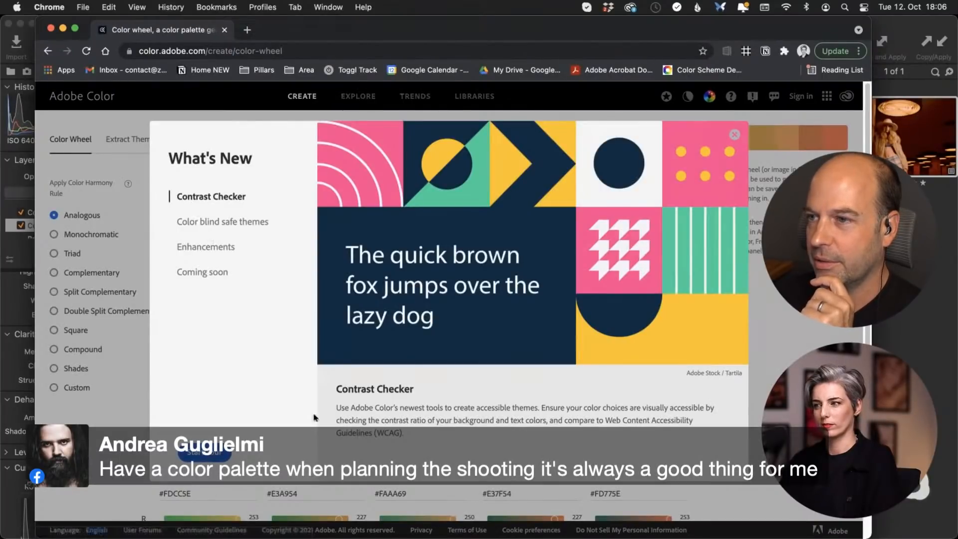
click(758, 319)
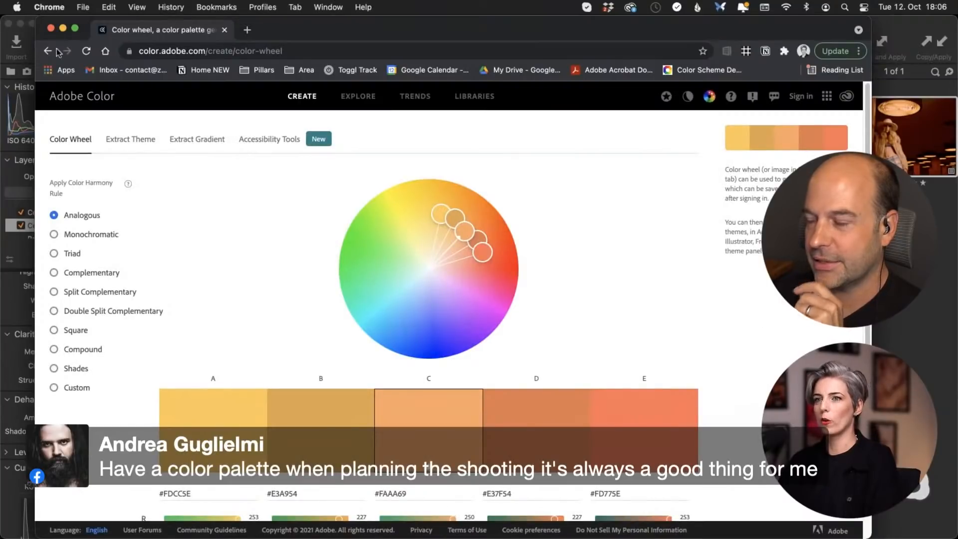
Search Google for "kuler adobe" and open the Kuler color theme page on Adobe Color.
click(192, 51)
text(k)
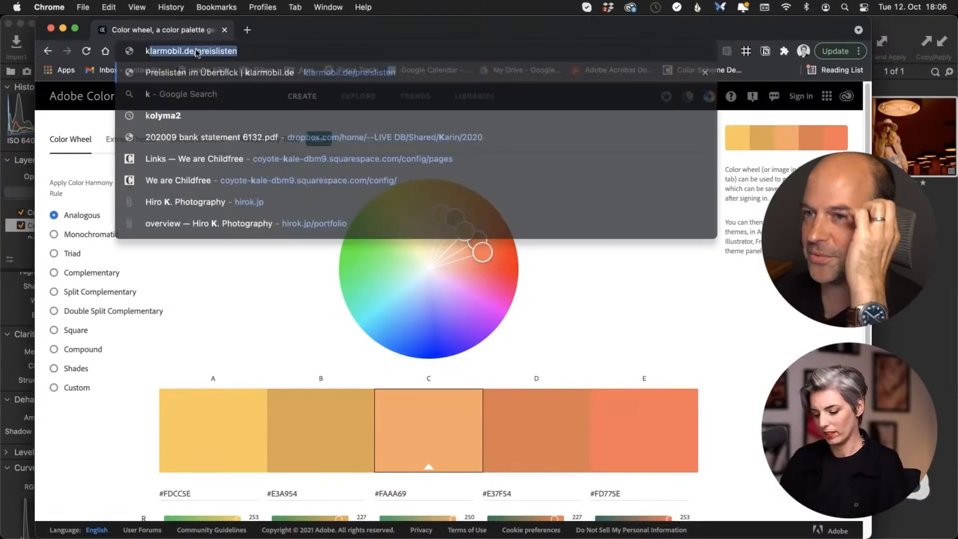
text(uler adobe)
key(Return)
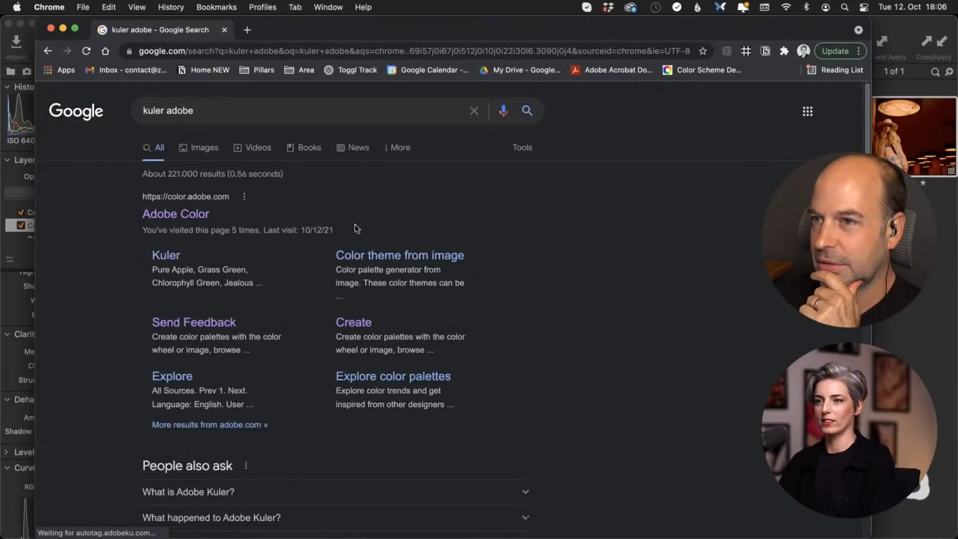
click(164, 259)
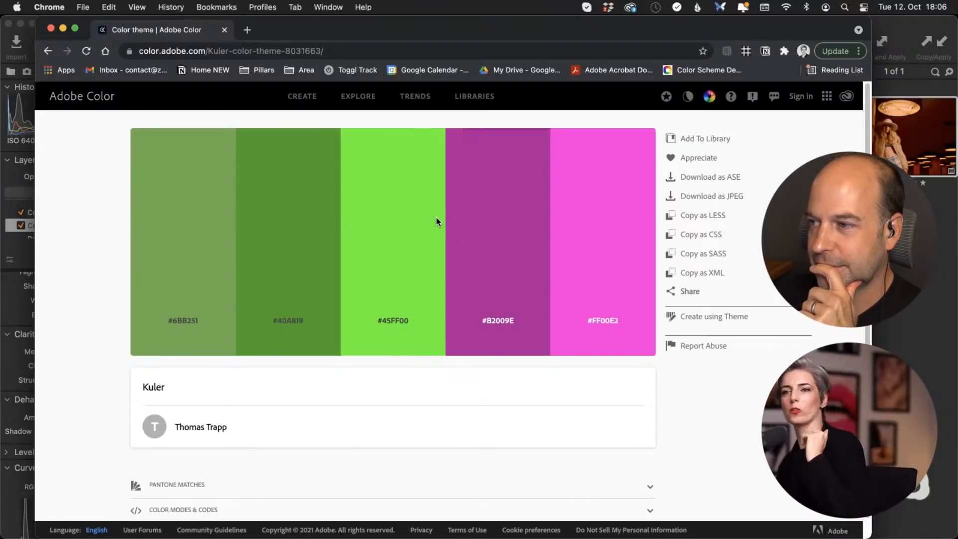
Switch to Capture One and lower the opacity of the Colour Grade layer to 41 and of the Contrast layer to 38.
key(super+Tab)
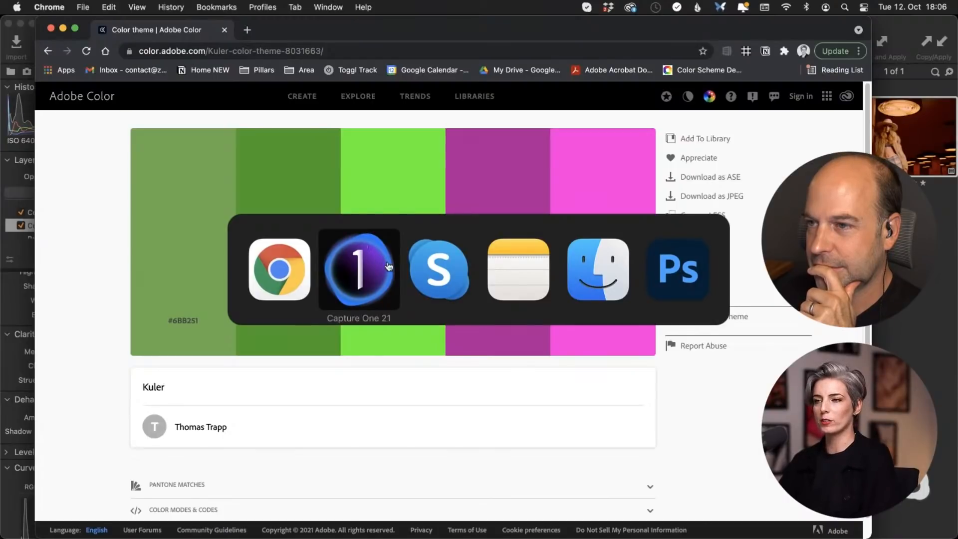
click(381, 268)
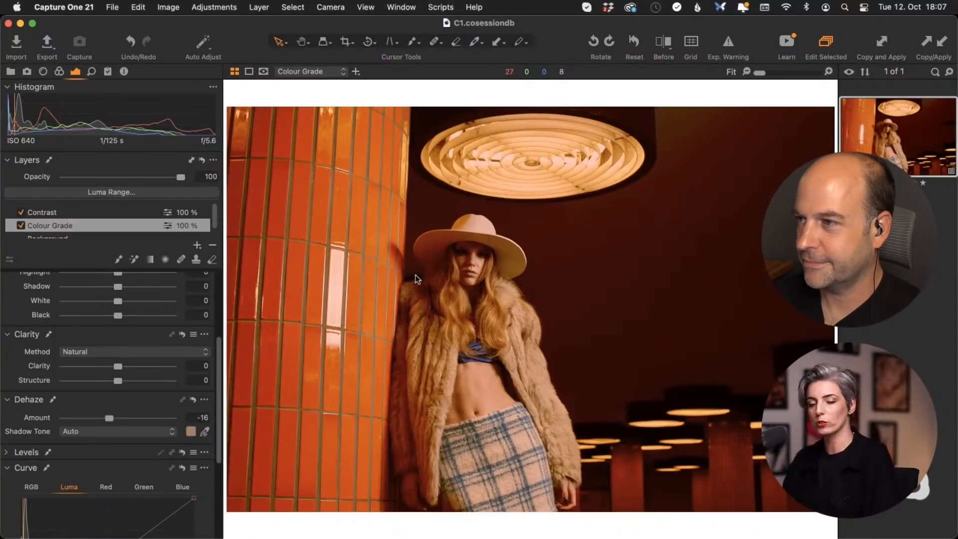
scroll(187, 301, down, 5)
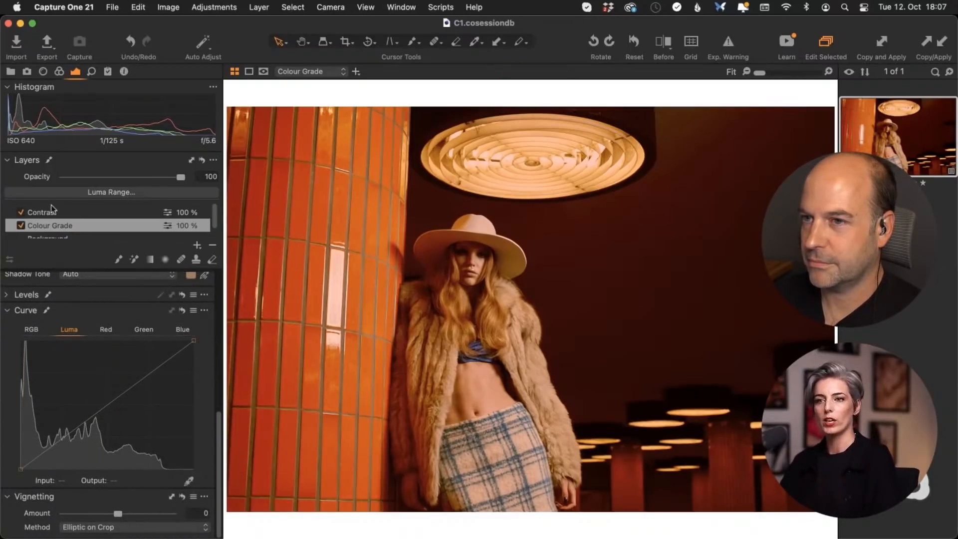
drag(179, 178, 107, 177)
click(92, 212)
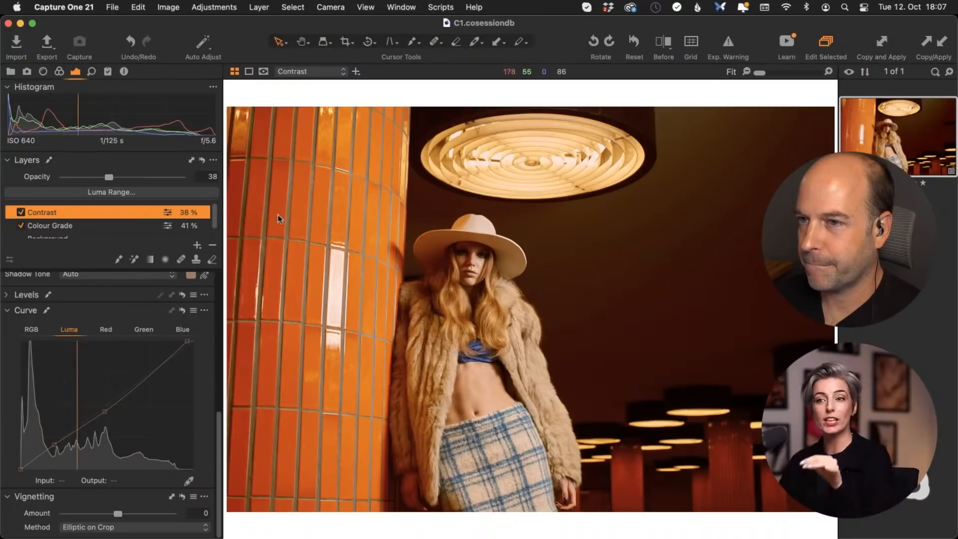
Compare the photo before and after with the split view slider, and show the Red channel curve of the Contrast layer.
click(663, 41)
drag(530, 309, 156, 292)
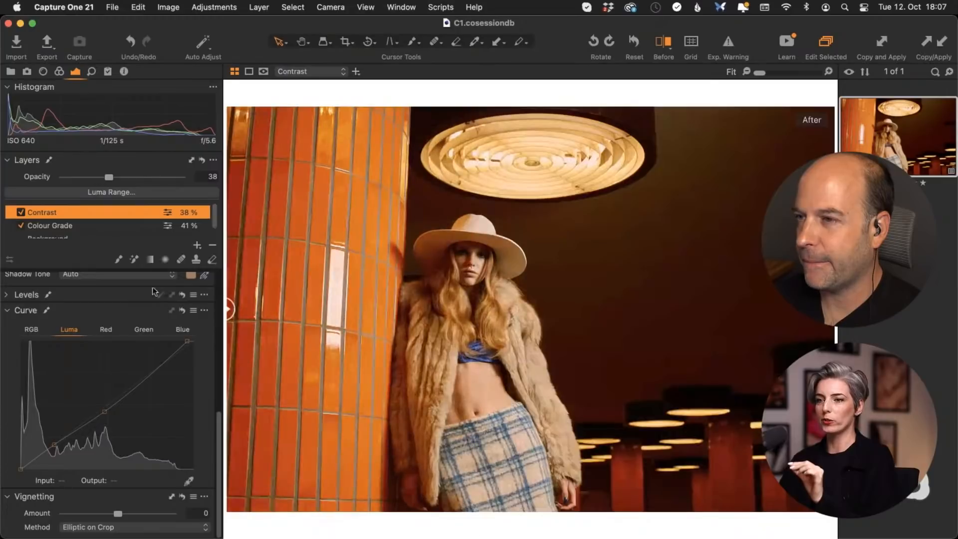
click(107, 330)
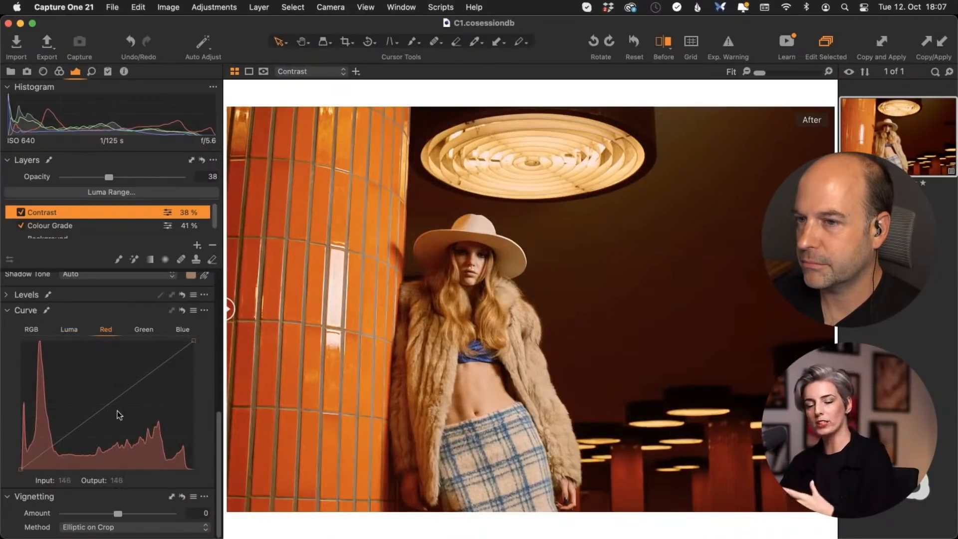